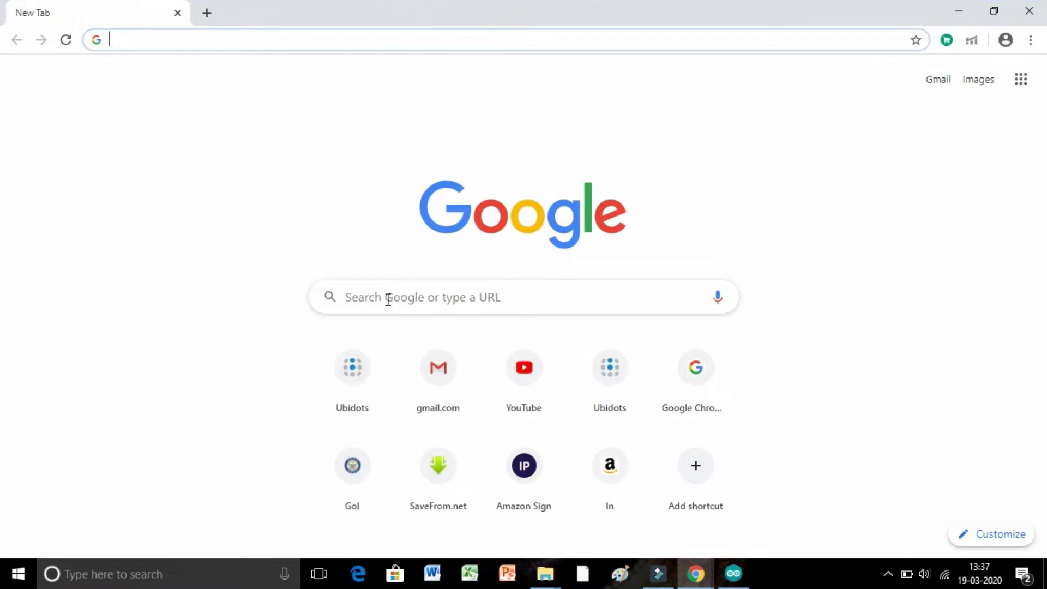
Search Google for "ubidots", open the official Ubidots website and go to the account dashboard
{"action": "left_click", "coordinate": [388, 300]}
{"action": "type", "text": "ub"}
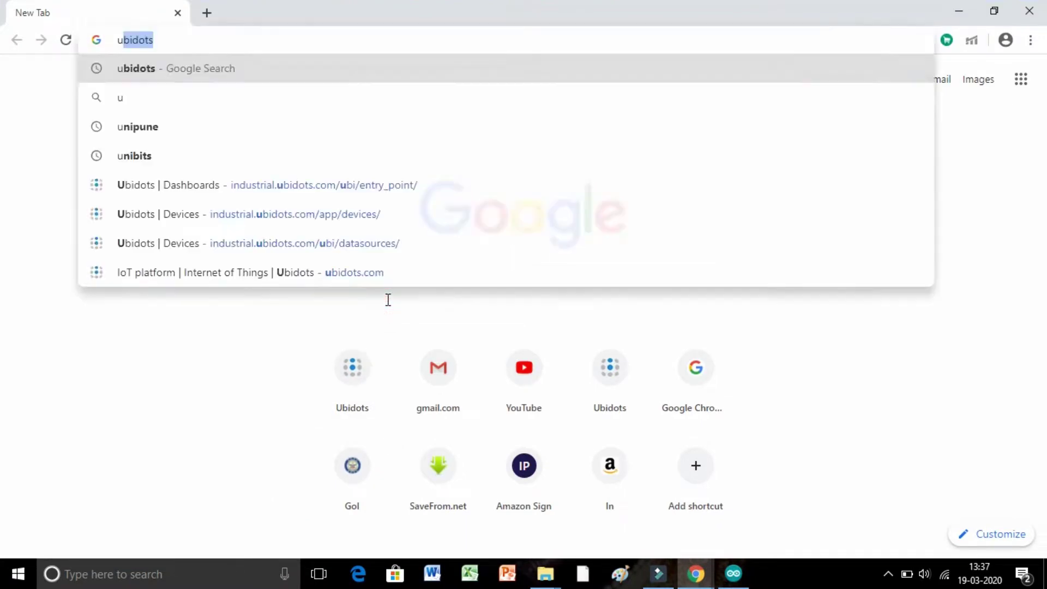
{"action": "type", "text": "i"}
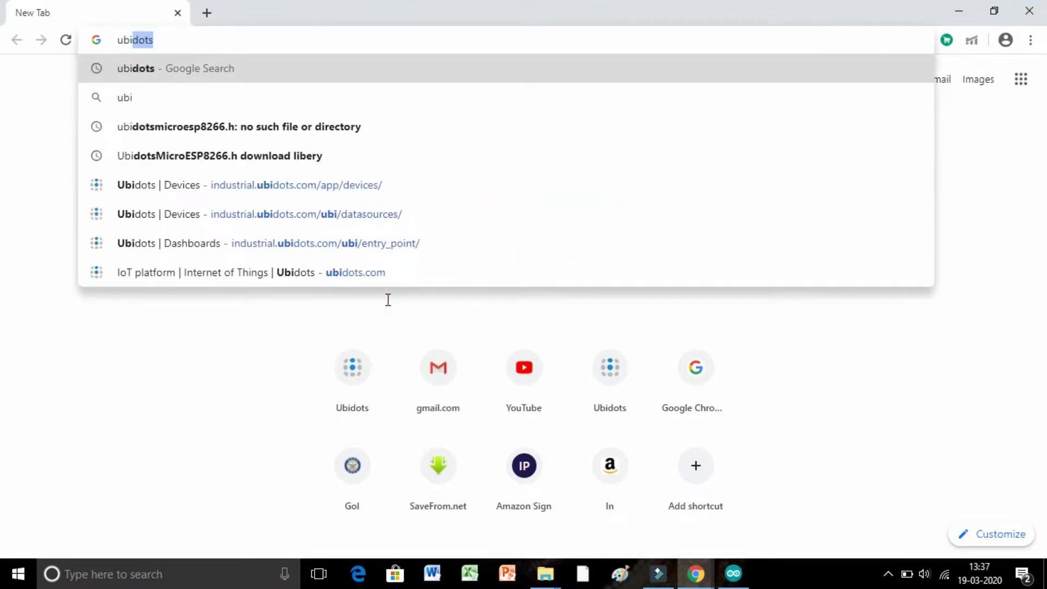
{"action": "type", "text": "dots"}
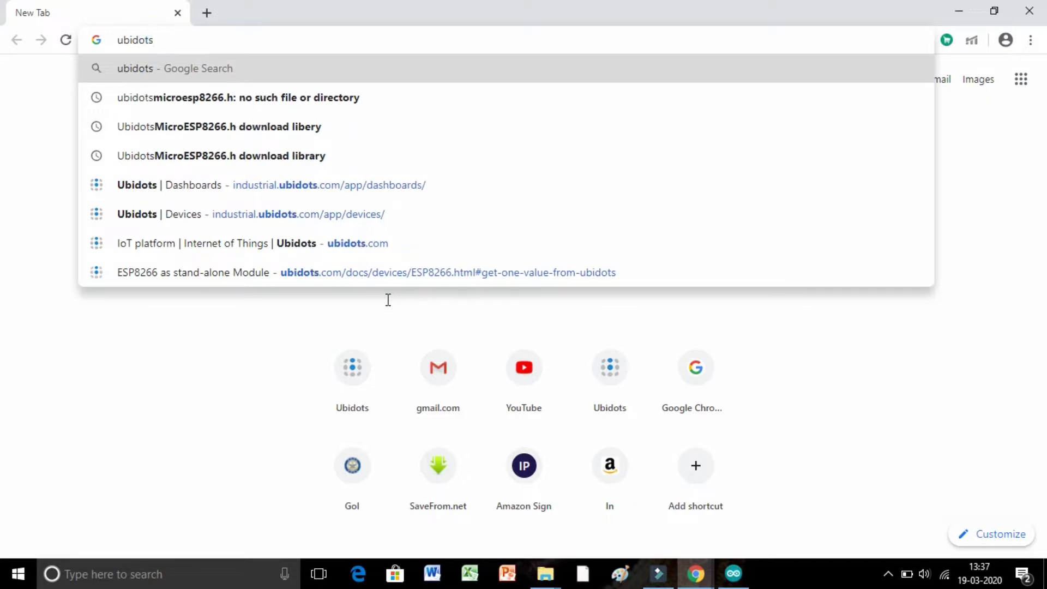
{"action": "key", "text": "Return"}
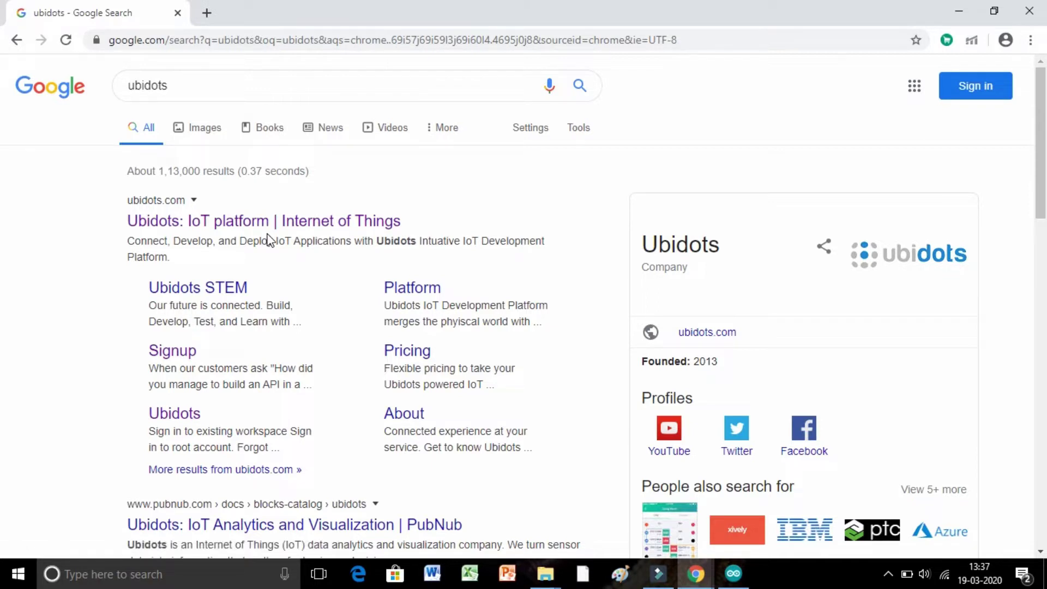
{"action": "left_click", "coordinate": [275, 225]}
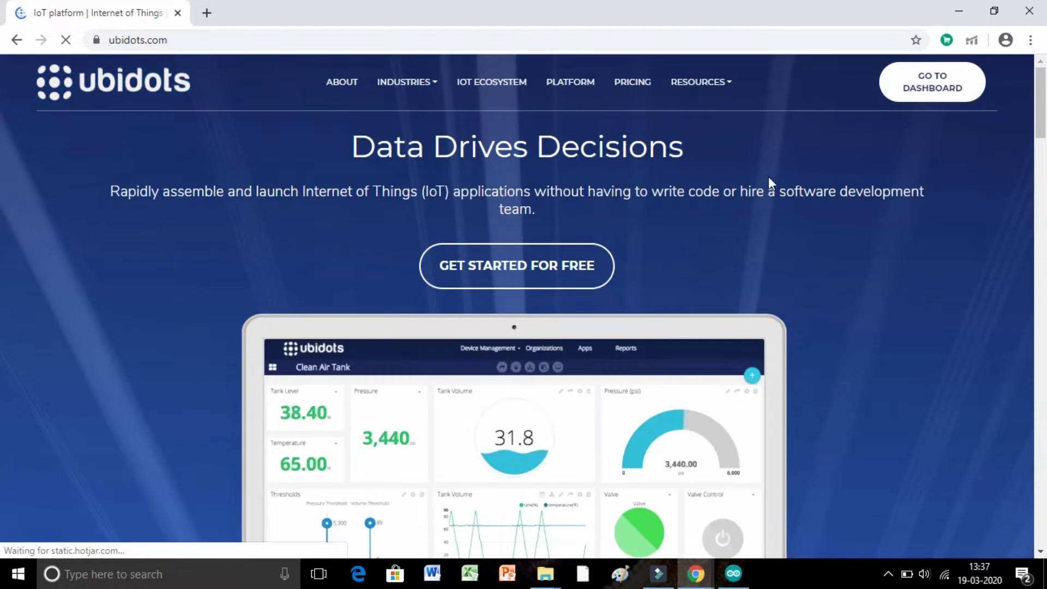
{"action": "left_click", "coordinate": [940, 92]}
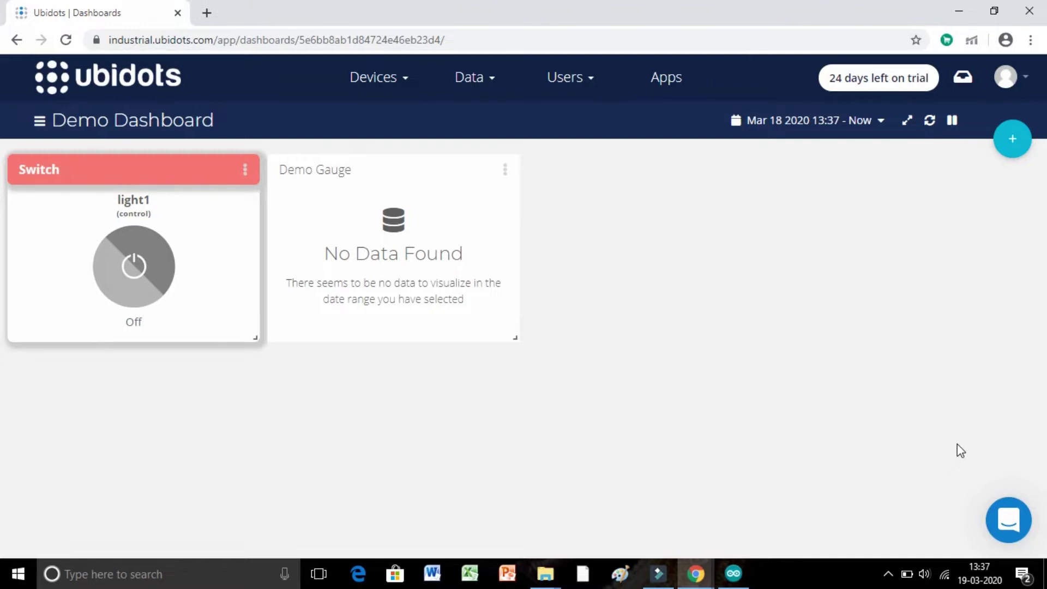
Open the account's API Credentials, reveal the default token and copy it
{"action": "left_click", "coordinate": [1005, 79]}
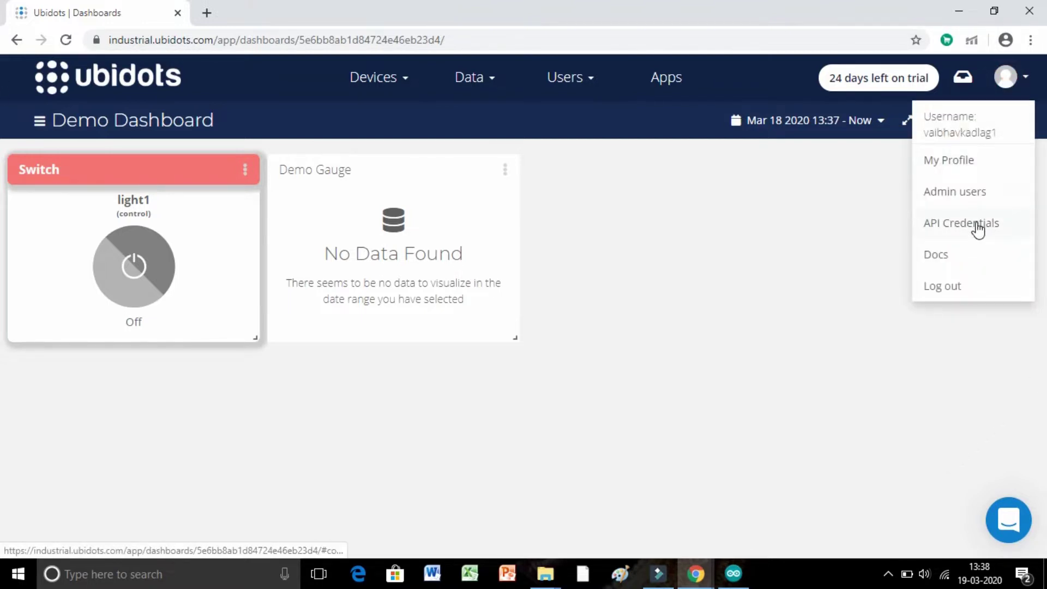
{"action": "left_click", "coordinate": [978, 227]}
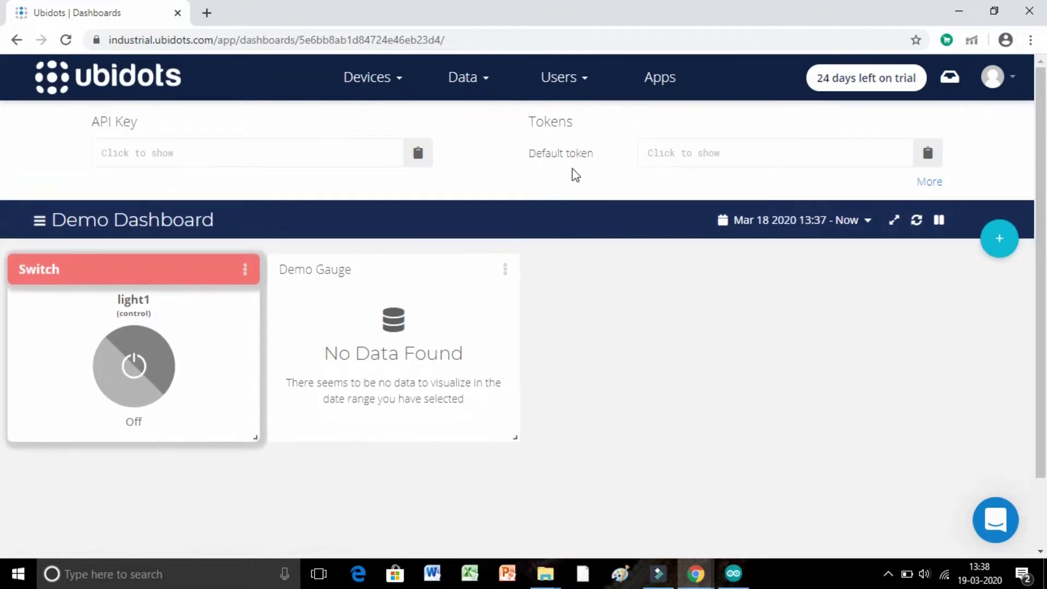
{"action": "left_click", "coordinate": [731, 162]}
{"action": "left_click_drag", "start_coordinate": [846, 154], "coordinate": [644, 162]}
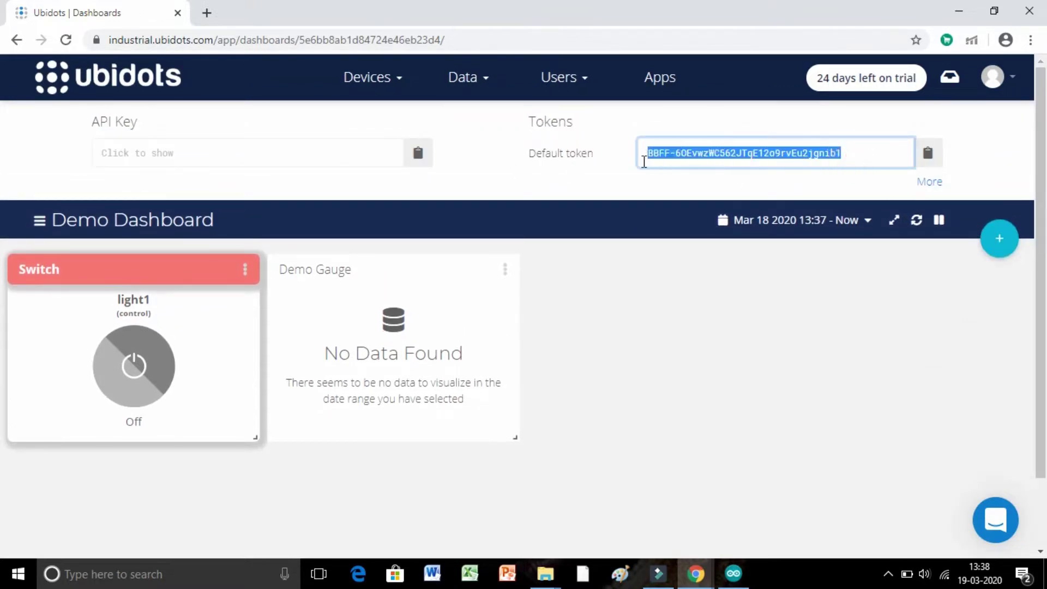
{"action": "right_click", "coordinate": [659, 150]}
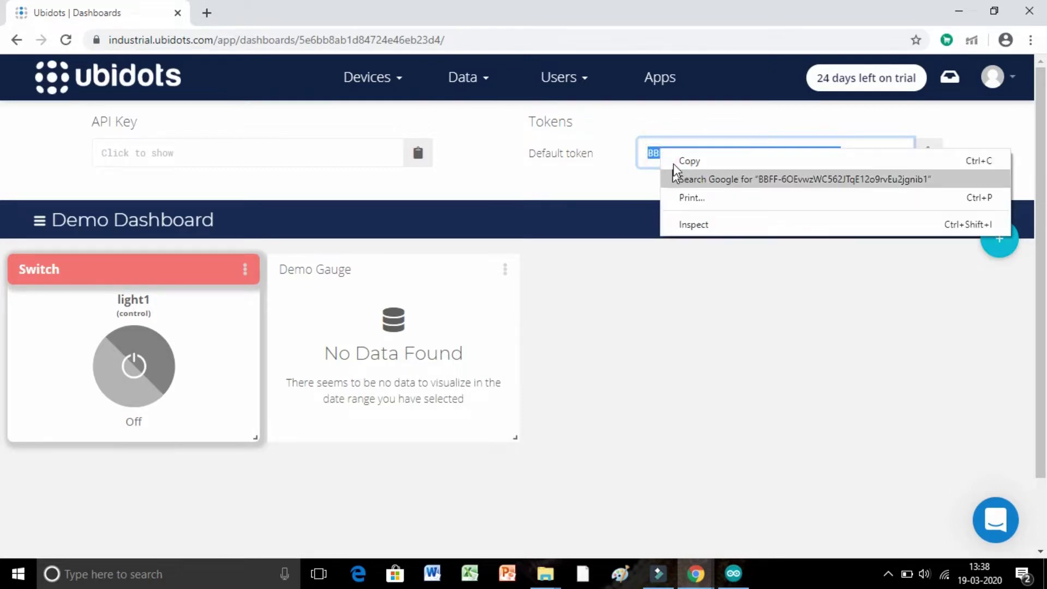
{"action": "left_click", "coordinate": [676, 161]}
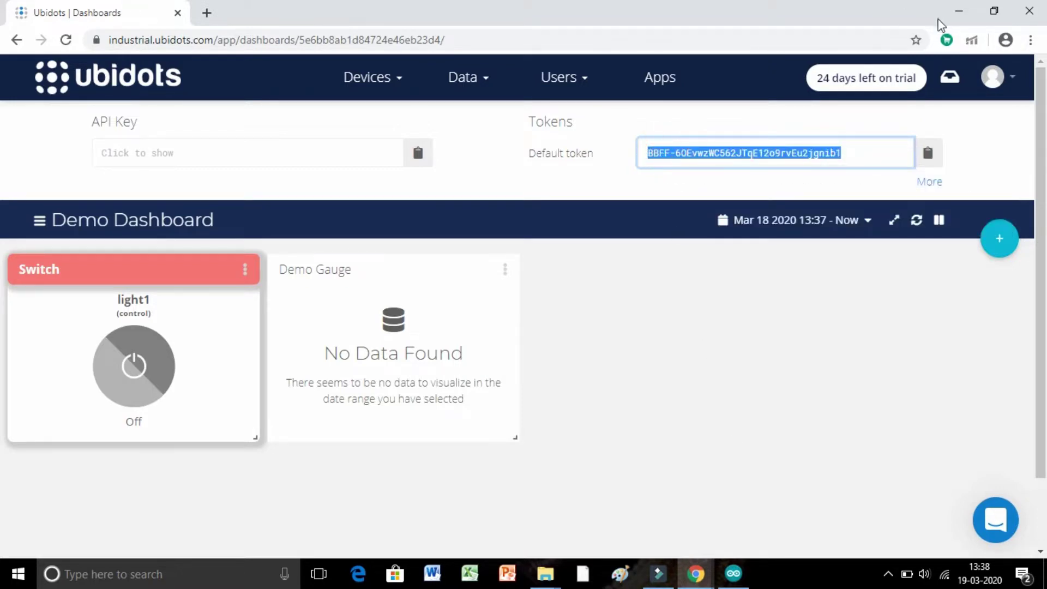
Minimise the browser and open the sensor_update folder inside the desktop folder "greenhouse ardiuno file"
{"action": "left_click", "coordinate": [956, 13]}
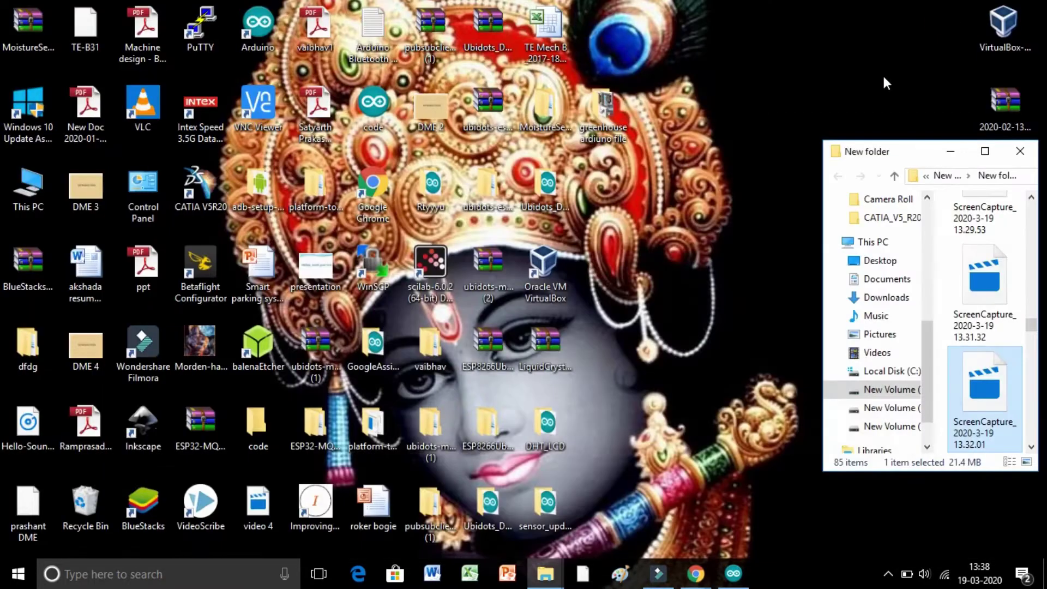
{"action": "double_click", "coordinate": [620, 141]}
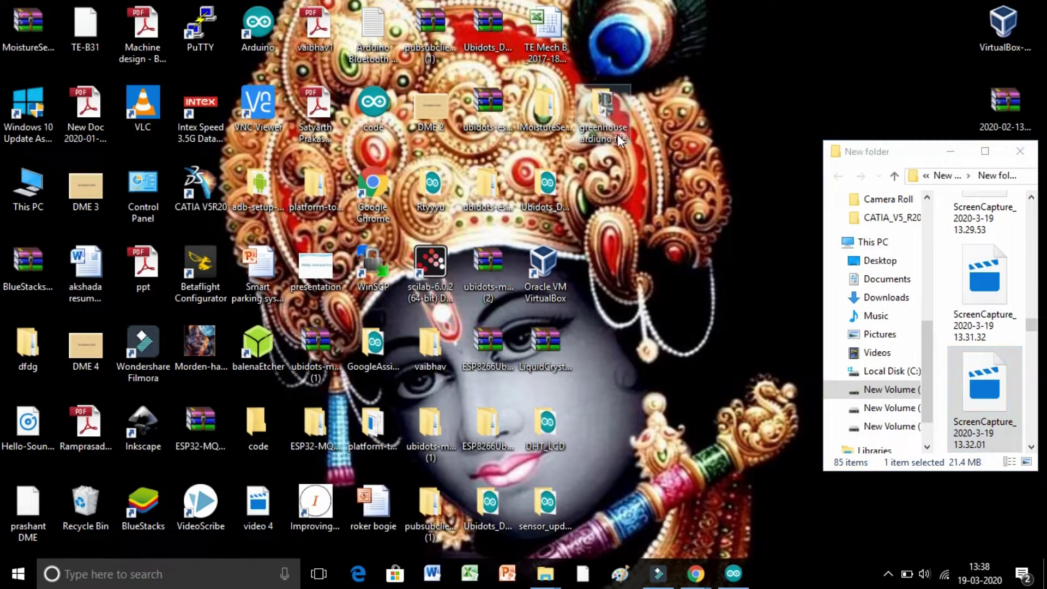
{"action": "left_click", "coordinate": [187, 38]}
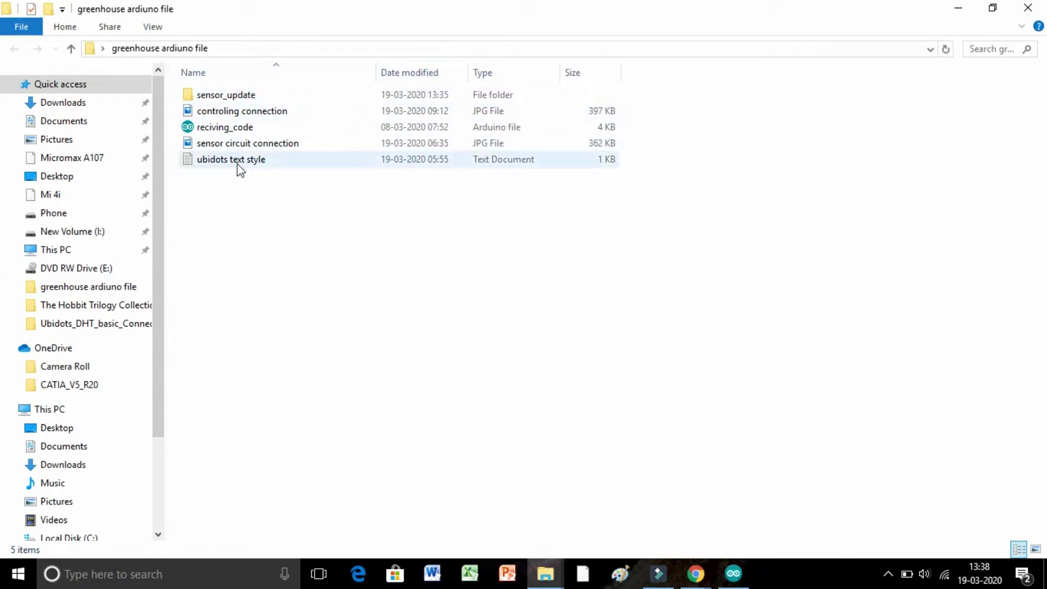
{"action": "double_click", "coordinate": [271, 101]}
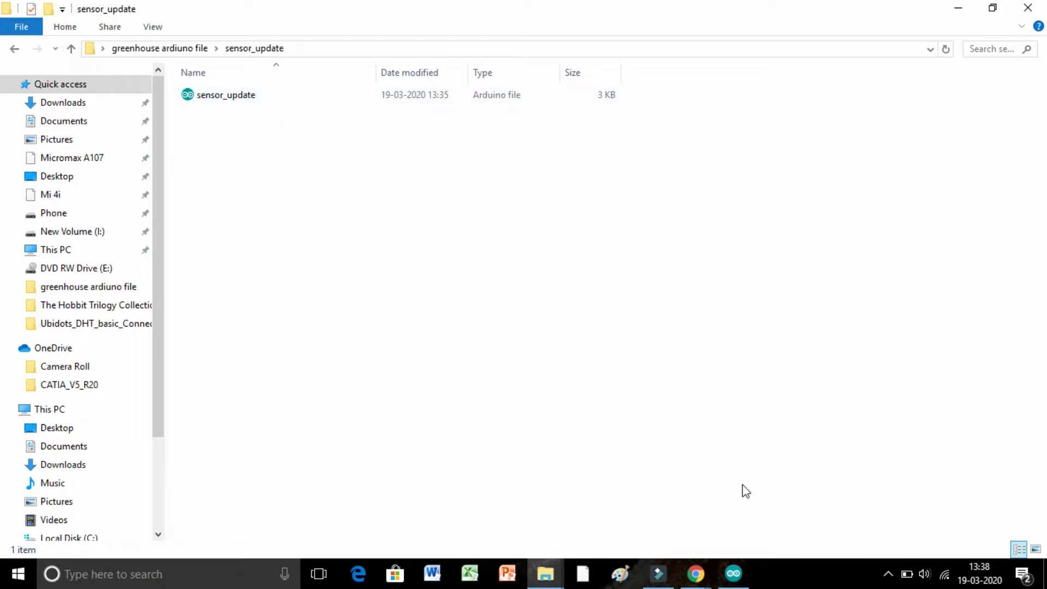
Switch to the Arduino IDE and replace the TOKEN value in the sensor_update sketch with the copied Ubidots token
{"action": "left_click", "coordinate": [733, 574]}
{"action": "scroll", "coordinate": [218, 254], "scroll_direction": "up", "scroll_amount": 3}
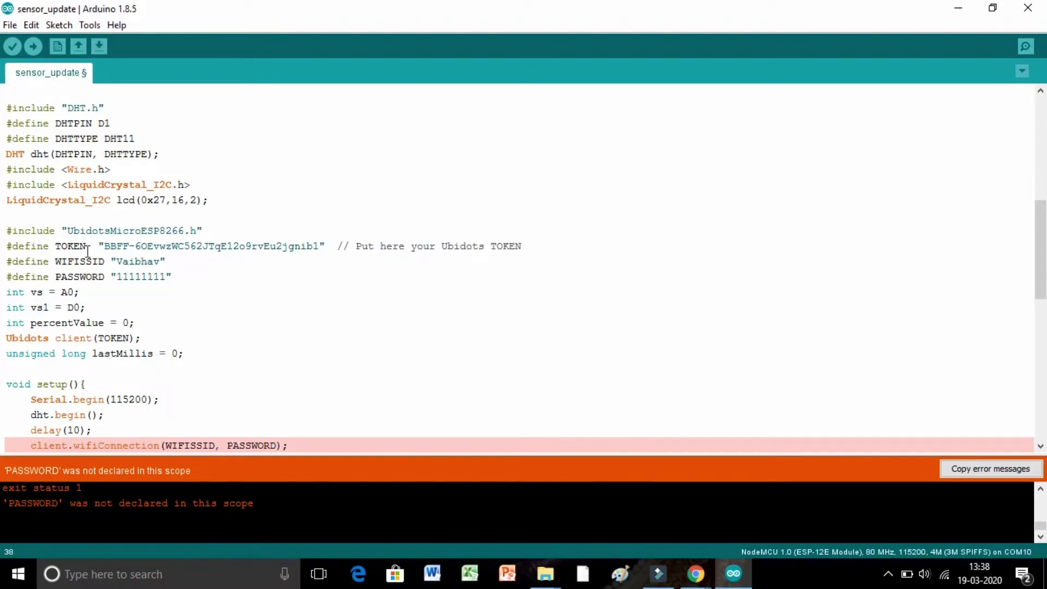
{"action": "left_click_drag", "start_coordinate": [106, 247], "coordinate": [319, 252]}
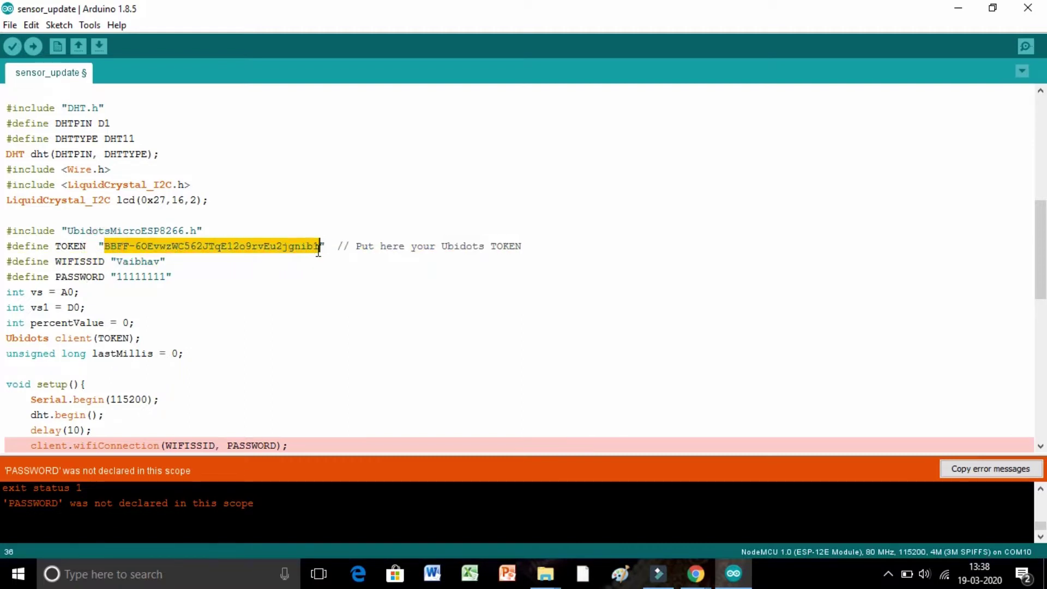
{"action": "key", "text": "BackSpace"}
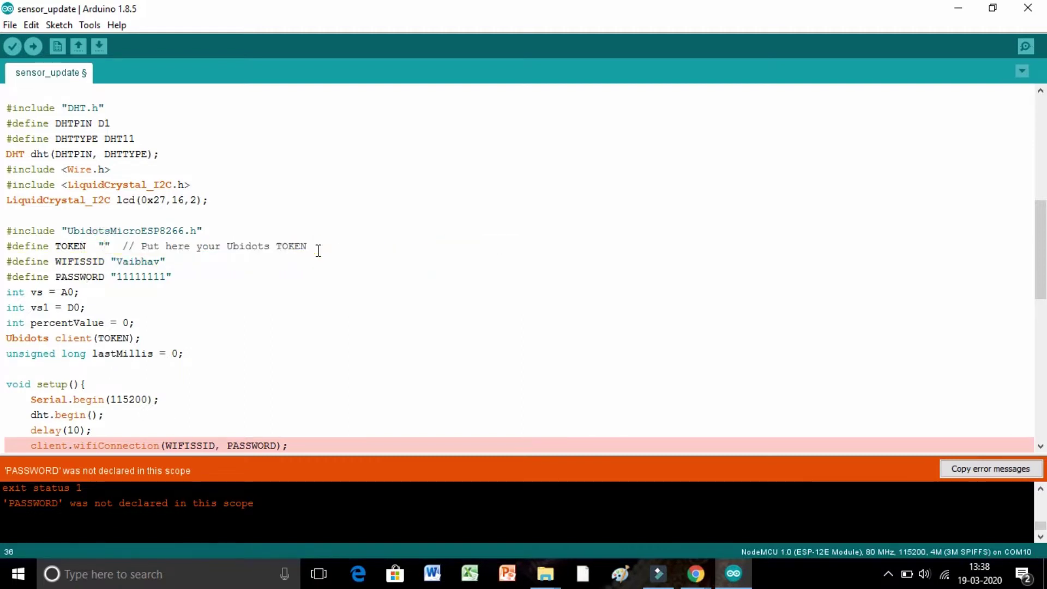
{"action": "right_click", "coordinate": [103, 245]}
{"action": "left_click", "coordinate": [139, 330]}
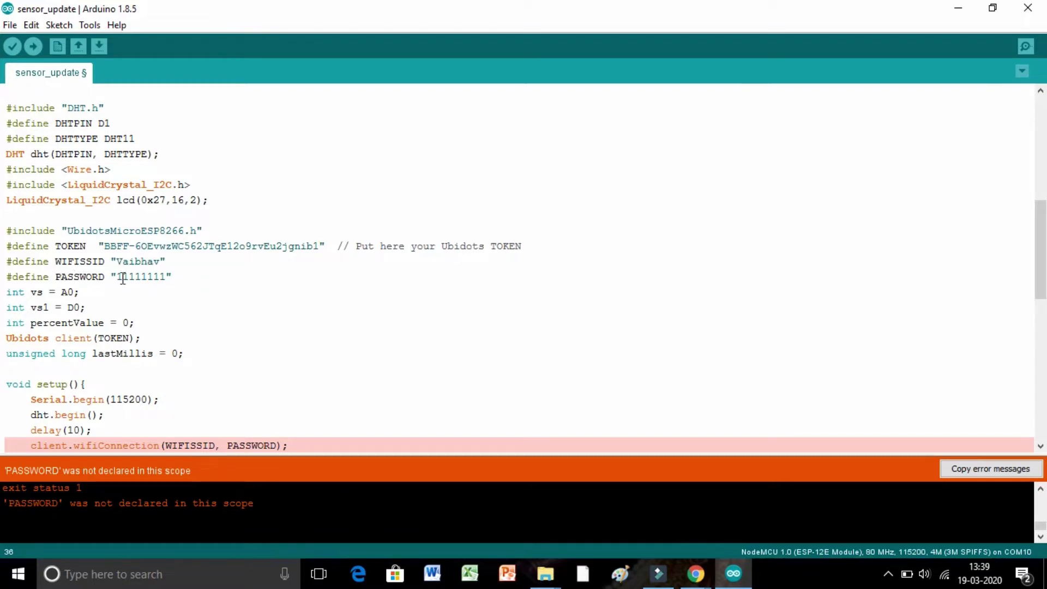
Upload the sensor_update sketch to the board and check the selected port and board type
{"action": "left_click", "coordinate": [33, 48]}
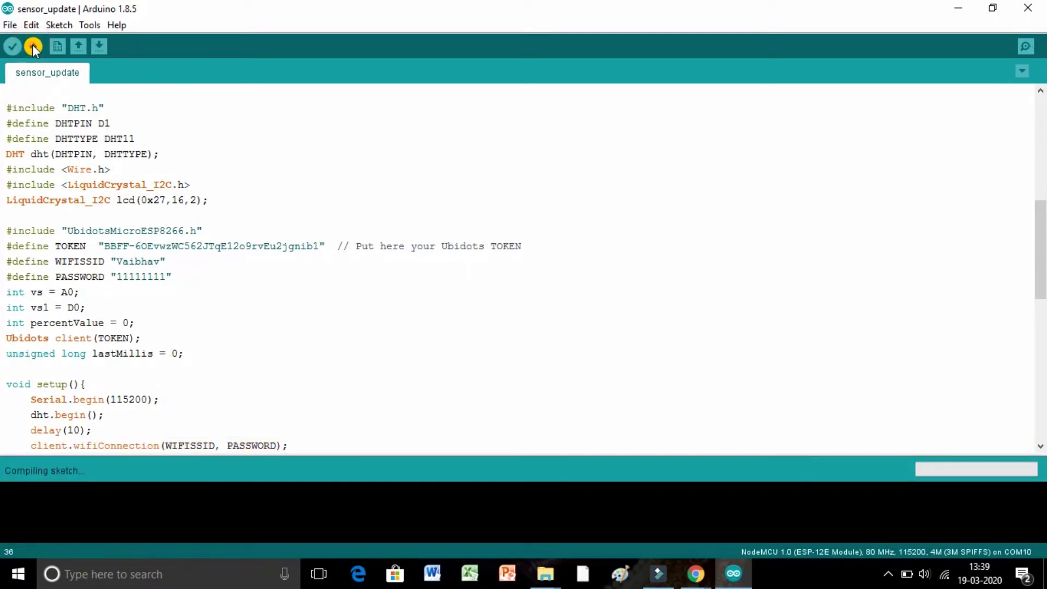
{"action": "scroll", "coordinate": [65, 150], "scroll_direction": "down", "scroll_amount": 2}
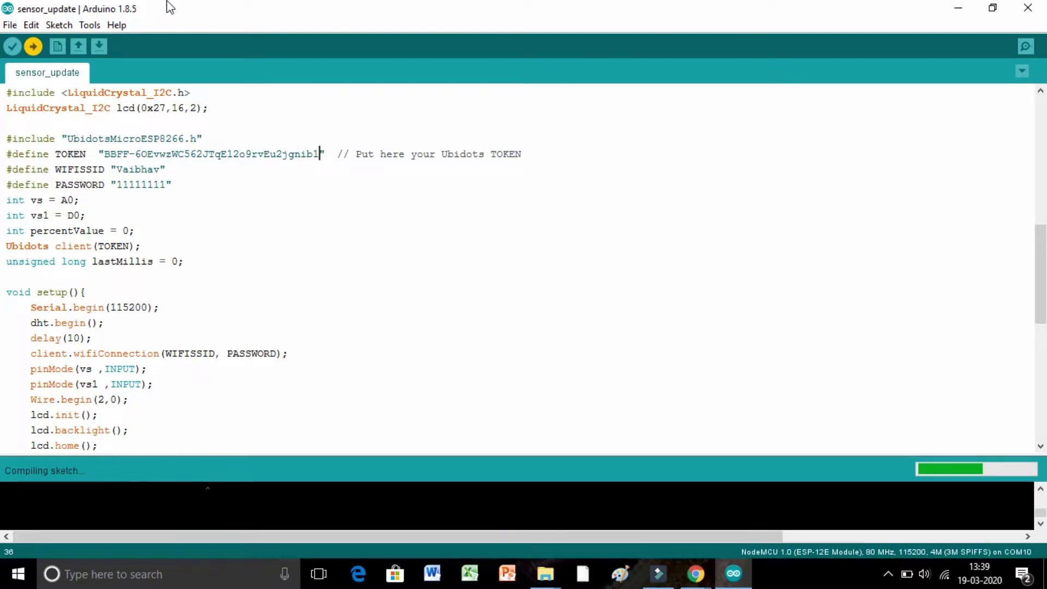
{"action": "left_click", "coordinate": [87, 28]}
{"action": "mouse_move", "coordinate": [175, 286]}
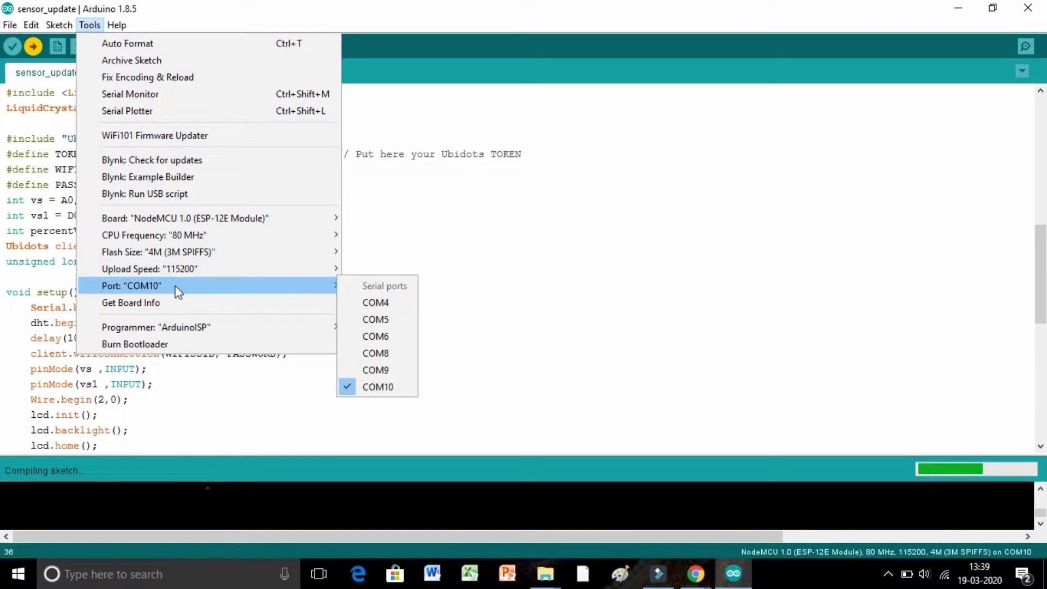
{"action": "mouse_move", "coordinate": [189, 218]}
{"action": "left_click", "coordinate": [665, 211]}
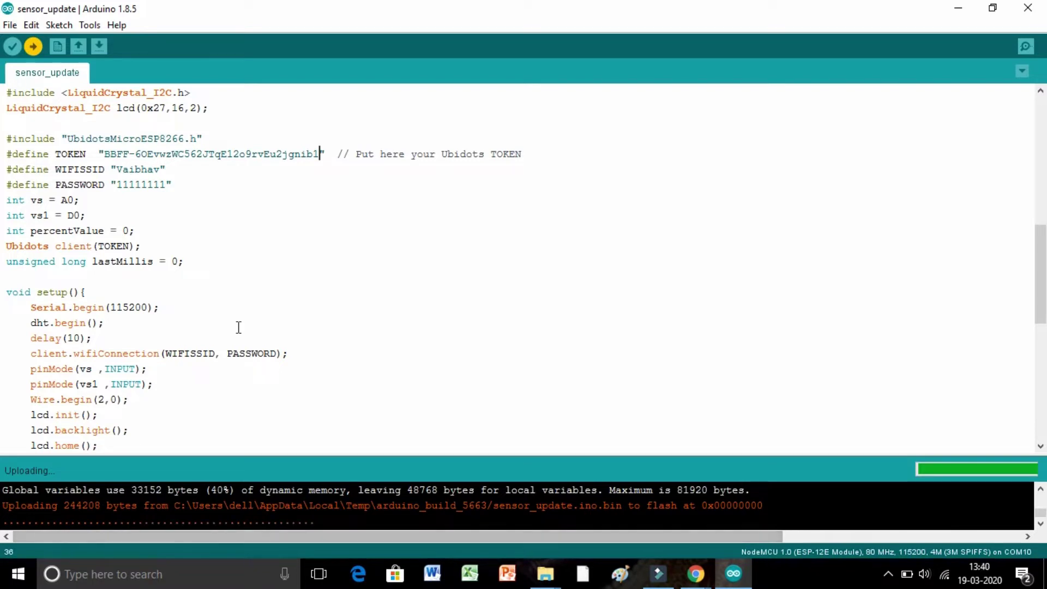
Close the Arduino IDE, minimise the file window and switch to Chrome to open the Ubidots device list
{"action": "scroll", "coordinate": [238, 328], "scroll_direction": "up", "scroll_amount": 3}
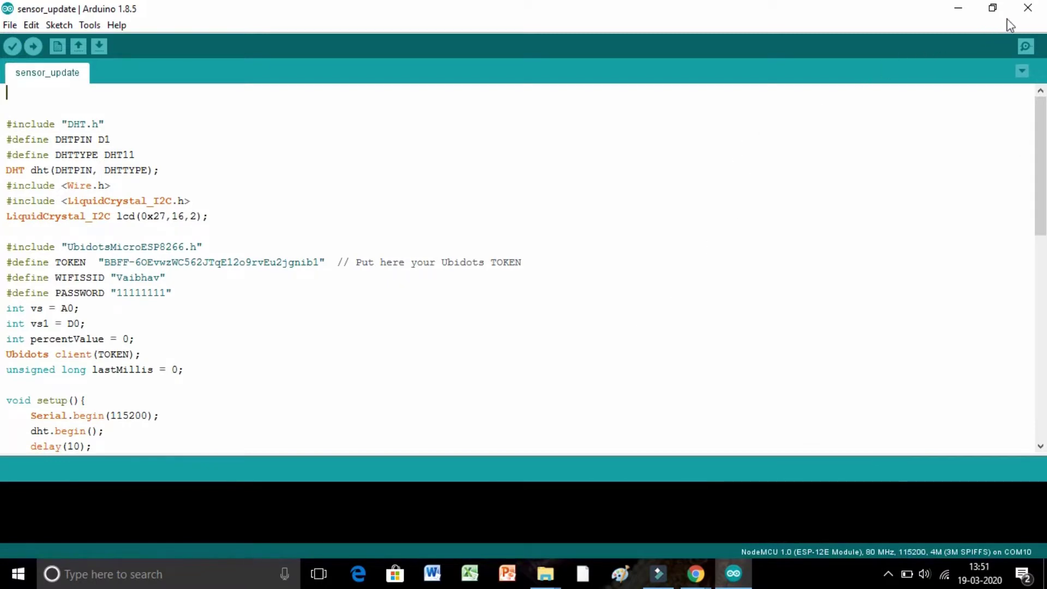
{"action": "left_click", "coordinate": [1025, 18]}
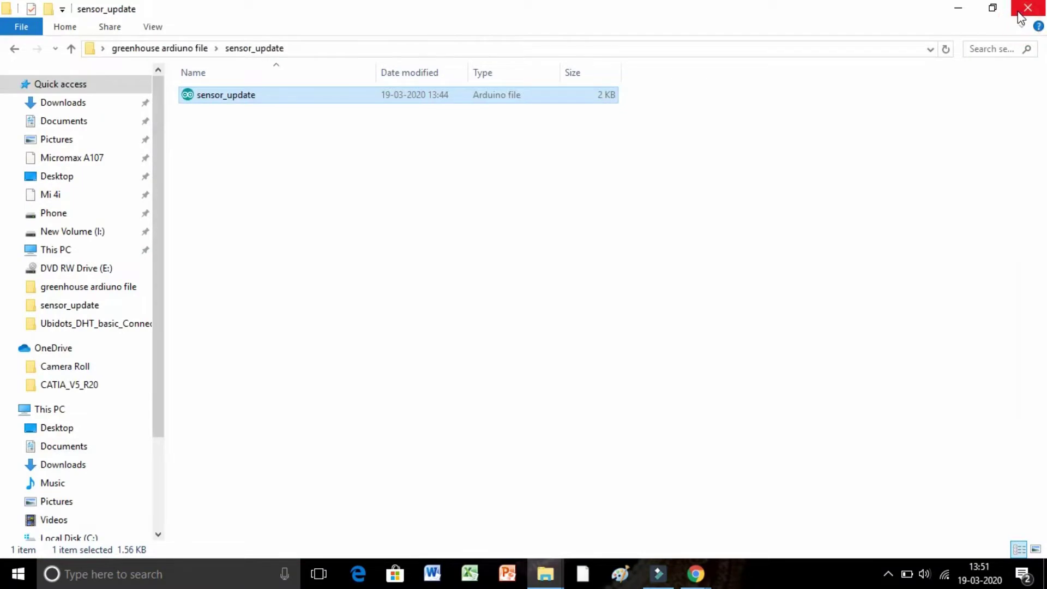
{"action": "left_click", "coordinate": [955, 16]}
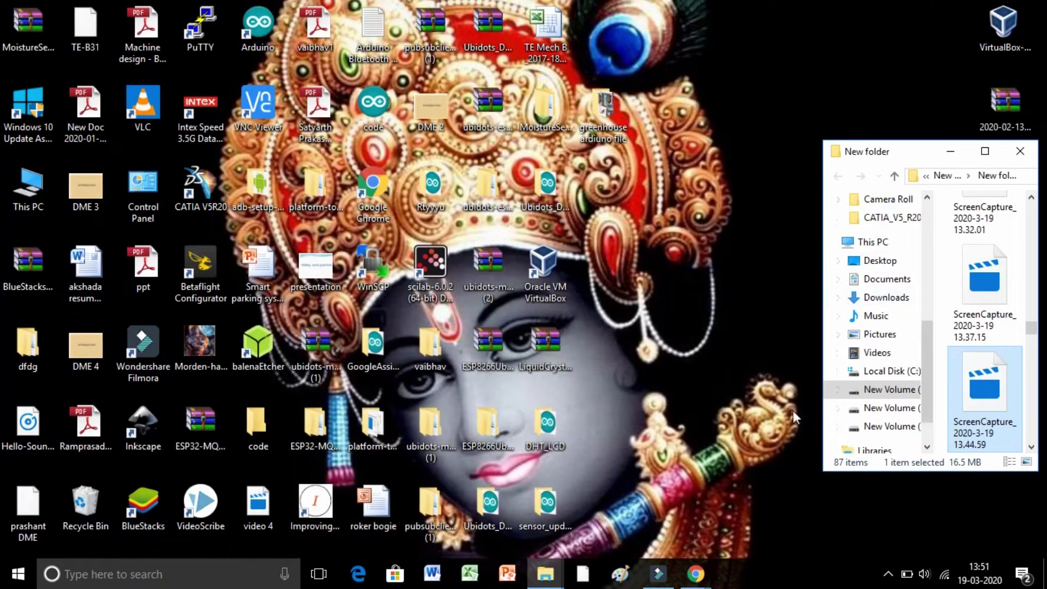
{"action": "mouse_move", "coordinate": [698, 585]}
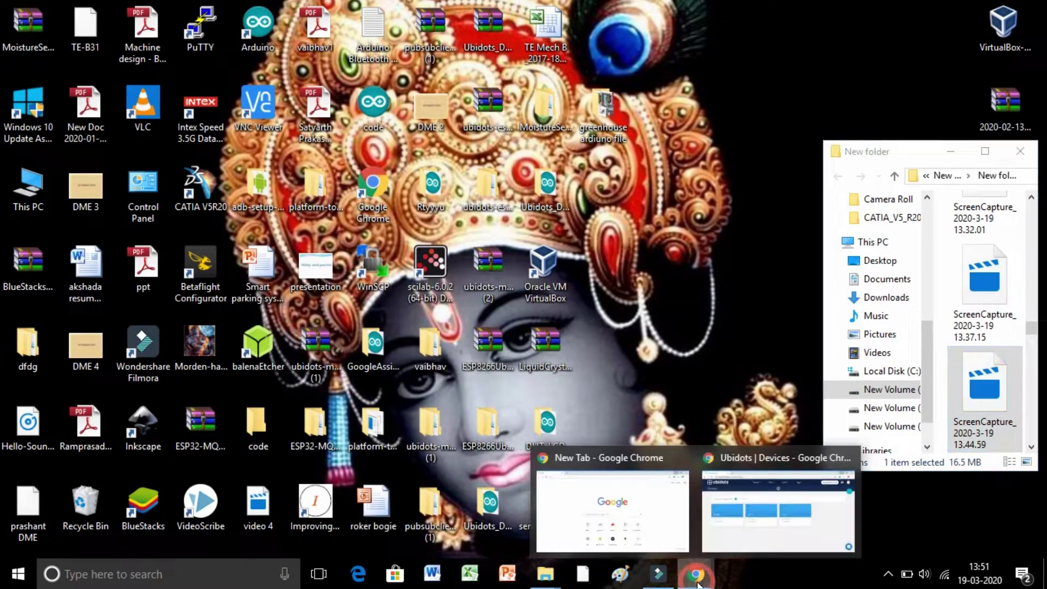
{"action": "left_click", "coordinate": [781, 519]}
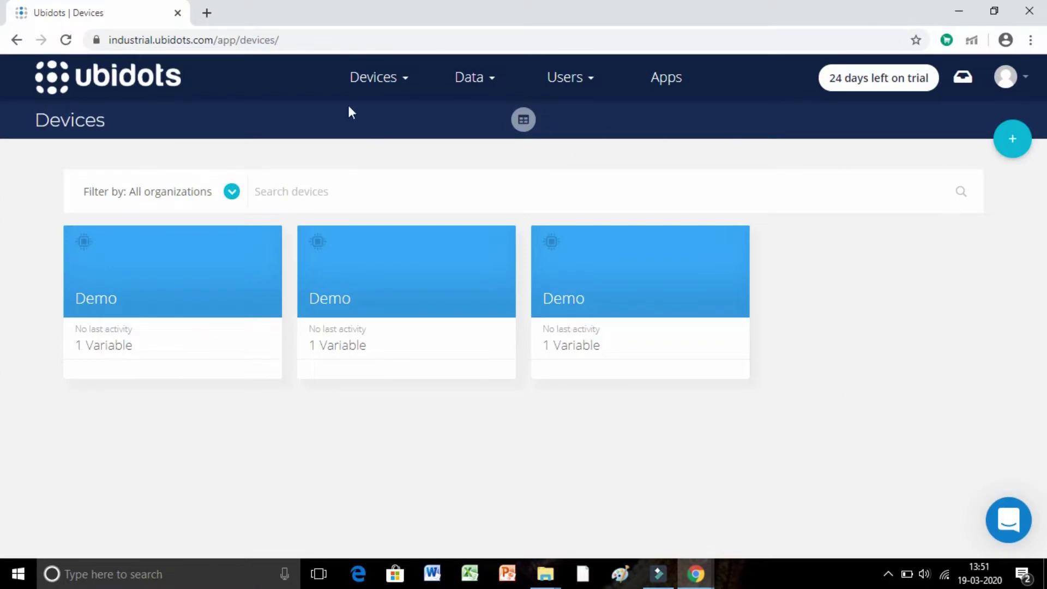
{"action": "left_click", "coordinate": [368, 84]}
{"action": "left_click", "coordinate": [378, 125]}
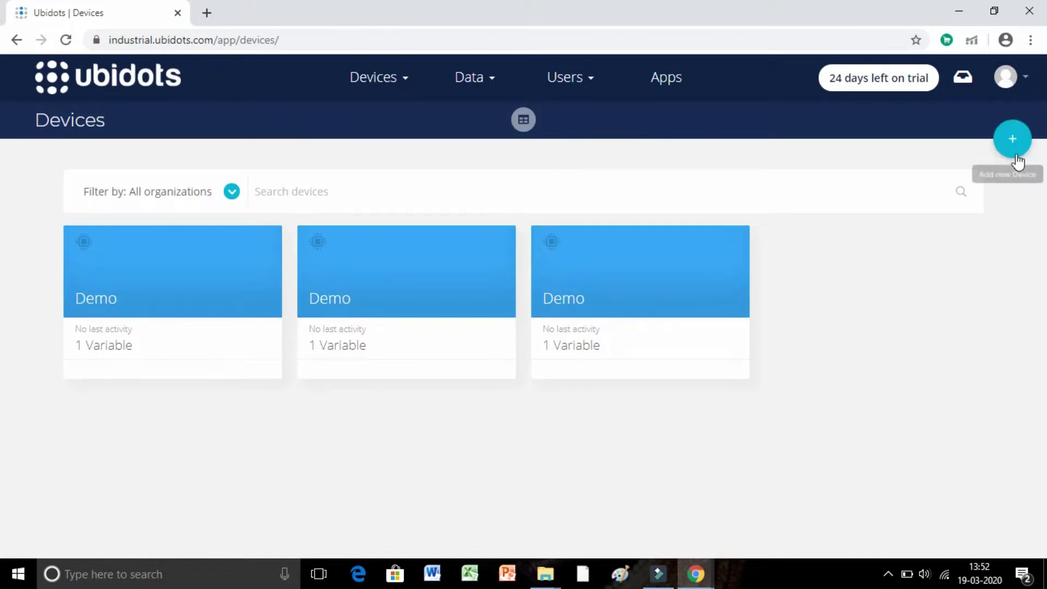
{"action": "left_click", "coordinate": [1016, 155]}
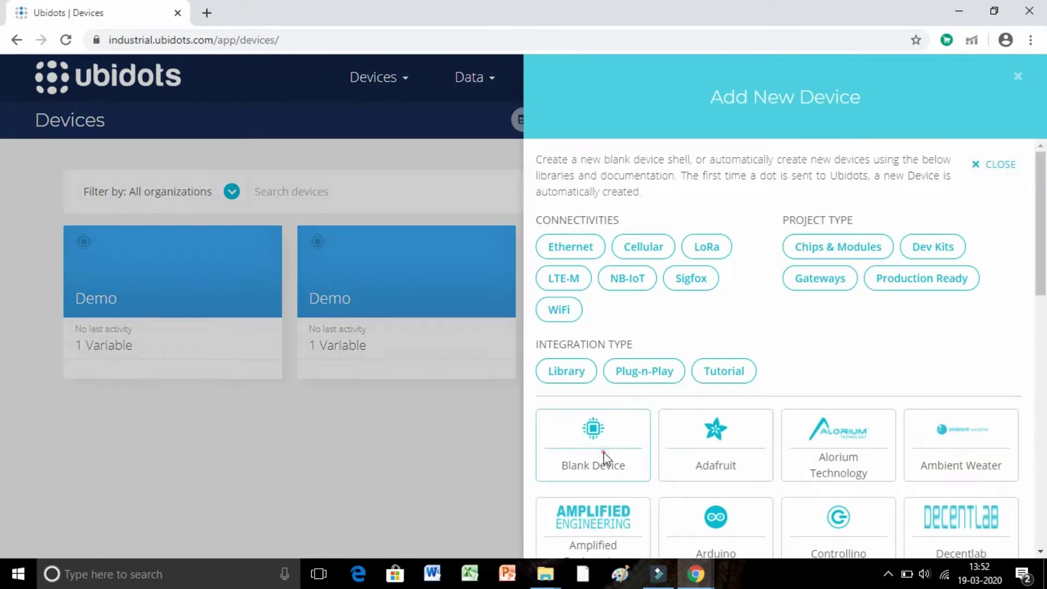
{"action": "left_click", "coordinate": [605, 460]}
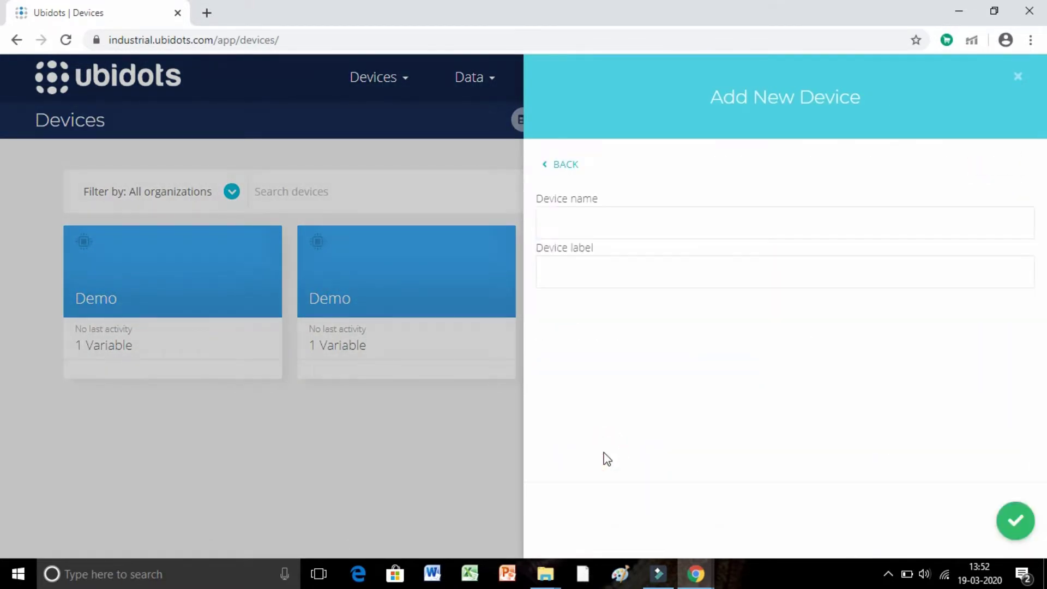
{"action": "left_click", "coordinate": [591, 223]}
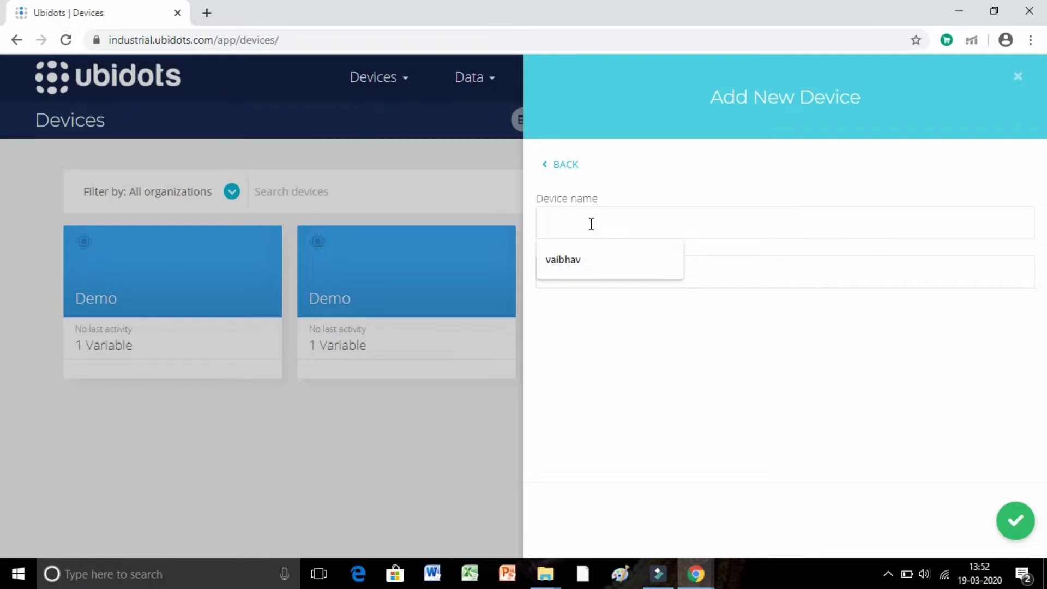
{"action": "type", "text": "con"}
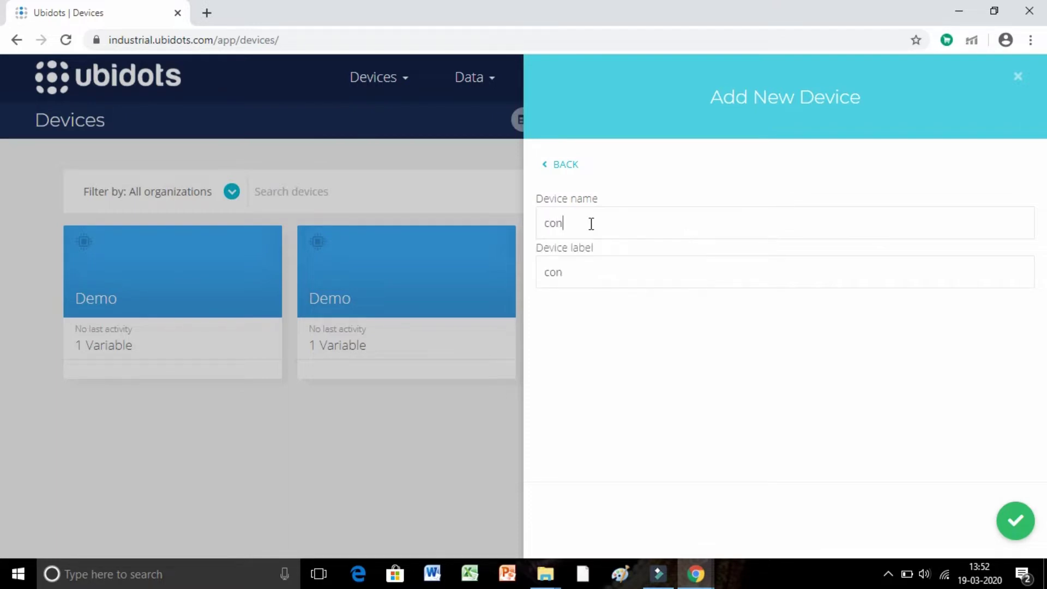
{"action": "type", "text": "trol relay"}
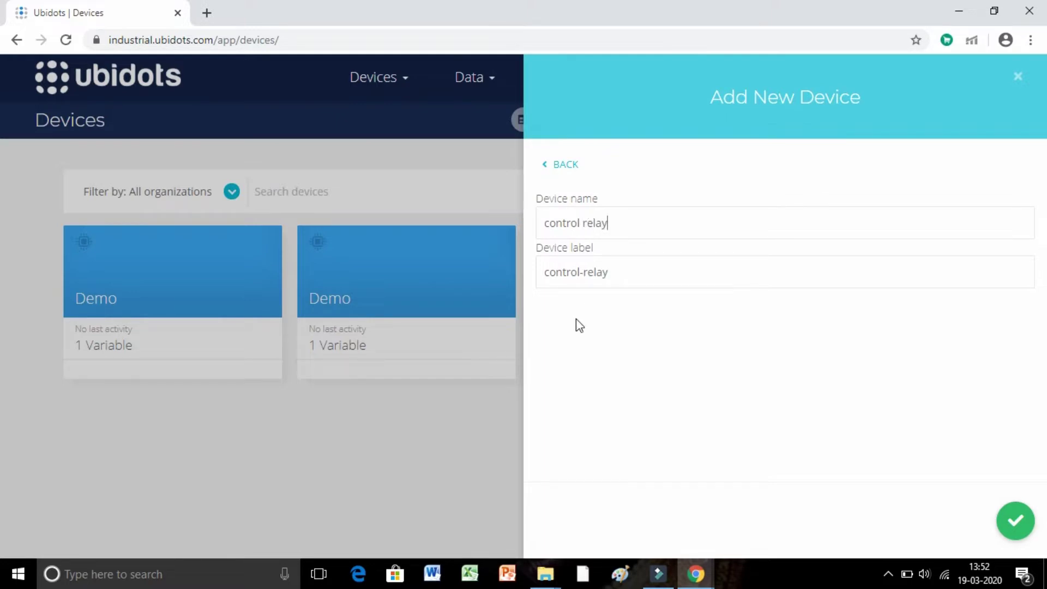
{"action": "left_click_drag", "start_coordinate": [633, 275], "coordinate": [528, 275]}
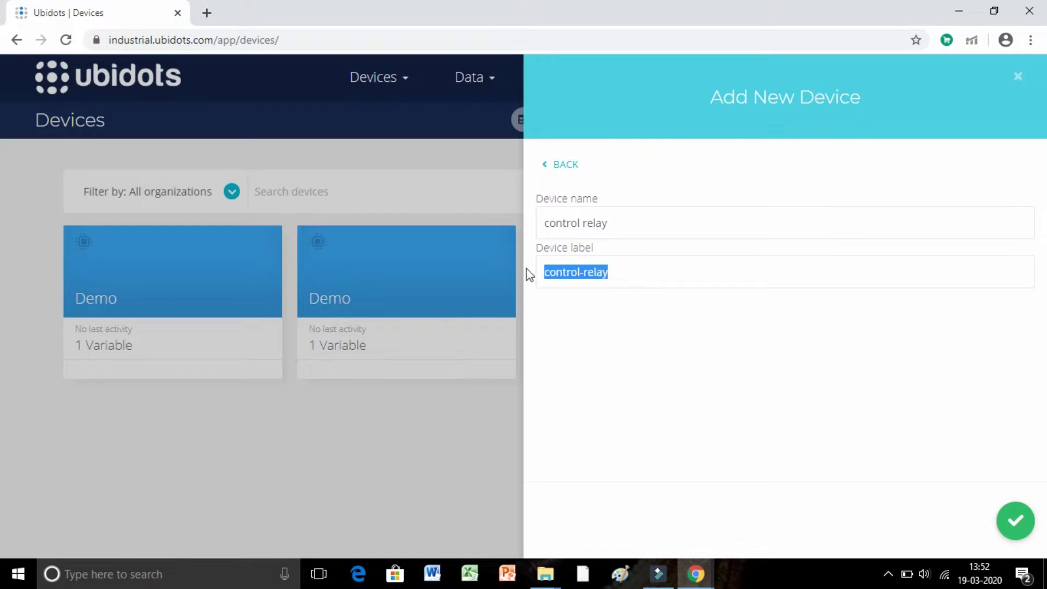
{"action": "key", "text": "BackSpace"}
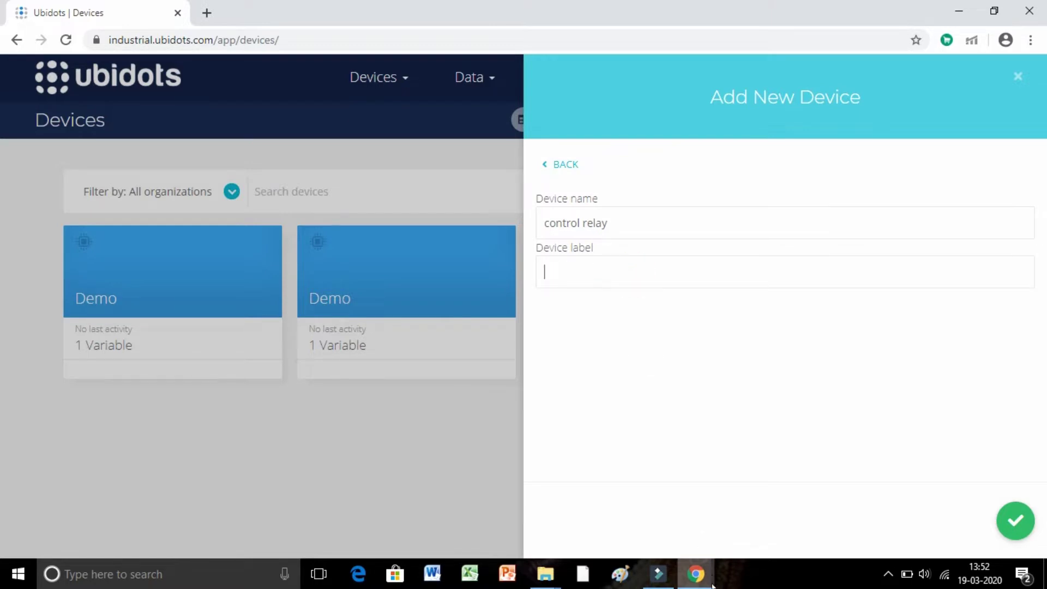
Minimise the browser, open the reciving_code sketch from the desktop folder "greenhouse ardiuno file" and clear its TOKEN value
{"action": "left_click", "coordinate": [959, 11]}
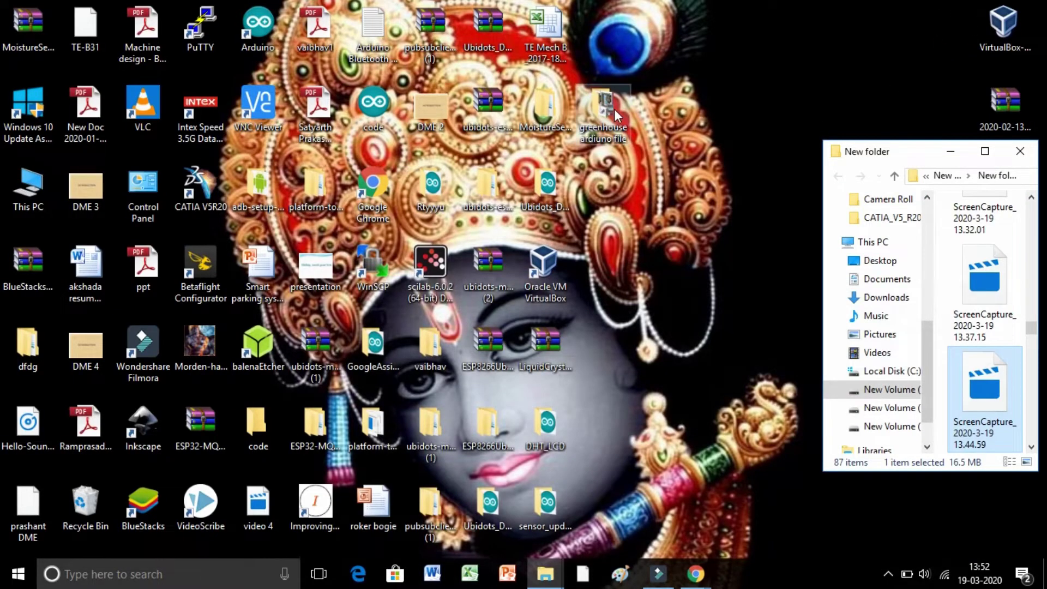
{"action": "double_click", "coordinate": [615, 109]}
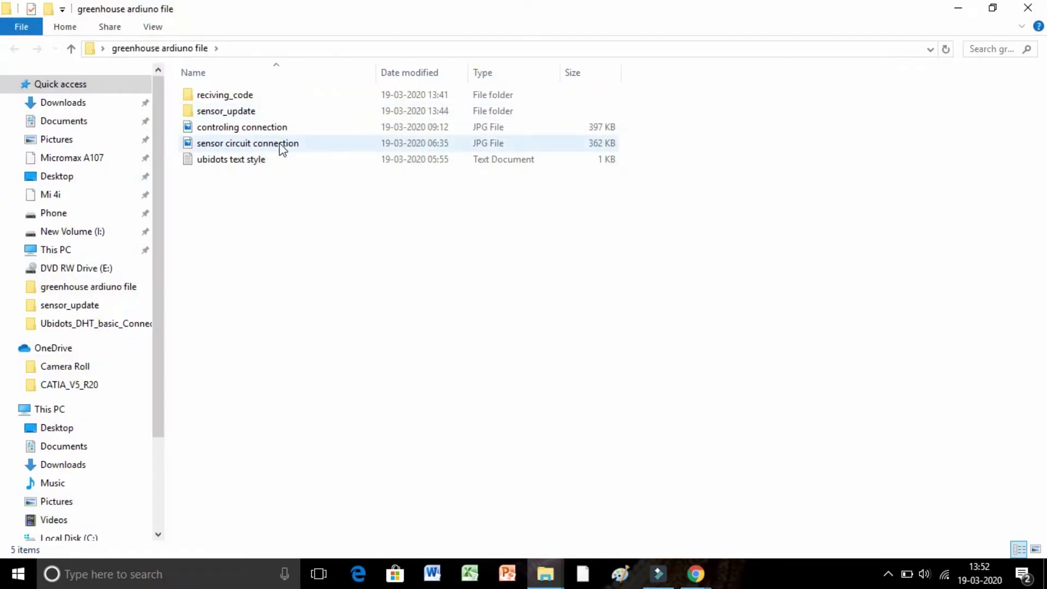
{"action": "double_click", "coordinate": [282, 100]}
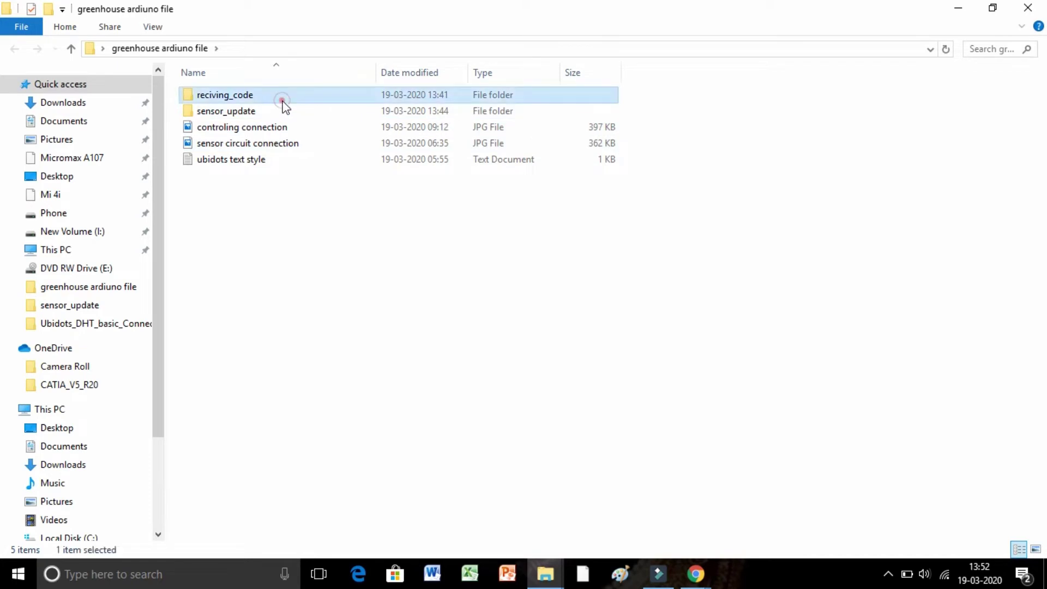
{"action": "double_click", "coordinate": [283, 101]}
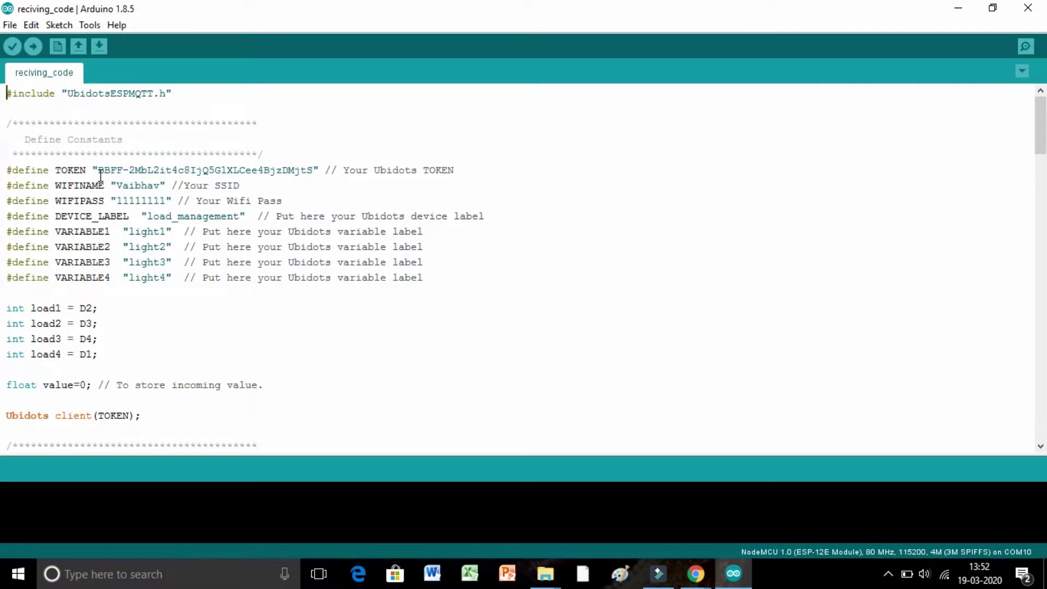
{"action": "left_click_drag", "start_coordinate": [100, 170], "coordinate": [314, 167]}
{"action": "key", "text": "BackSpace"}
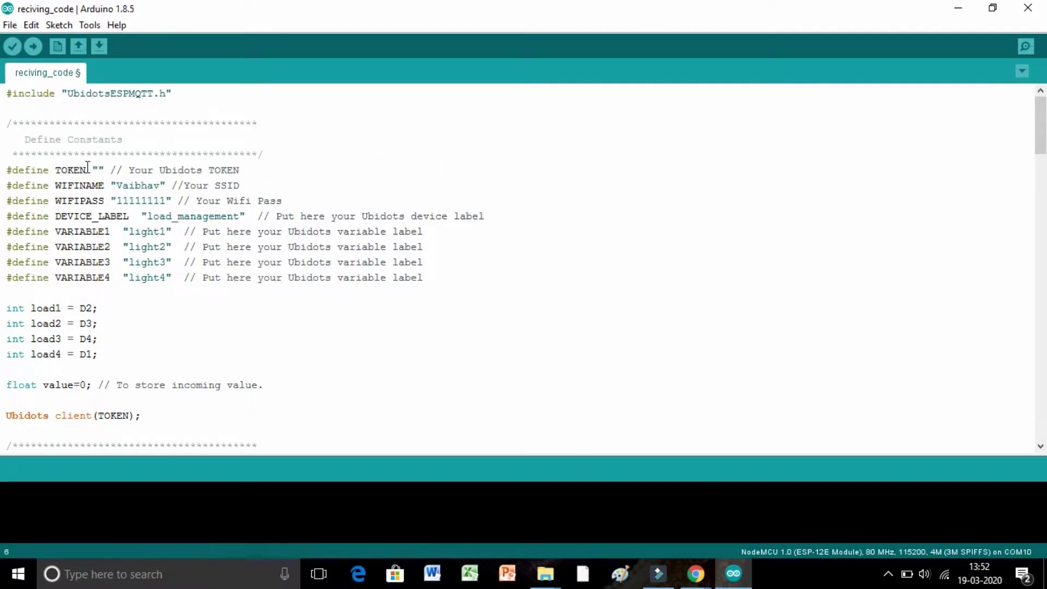
{"action": "right_click", "coordinate": [99, 169]}
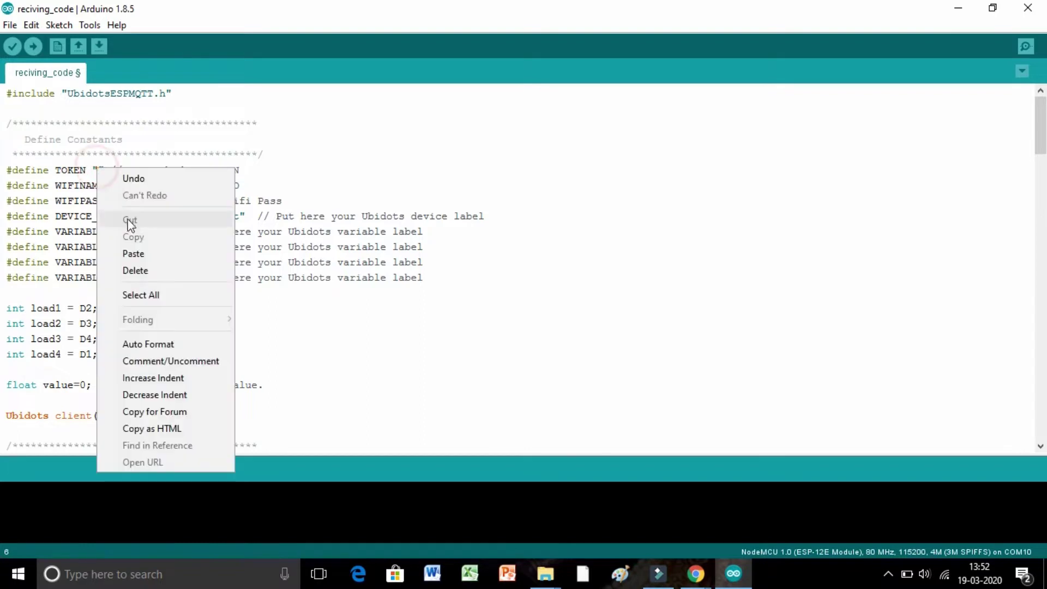
{"action": "left_click", "coordinate": [137, 251]}
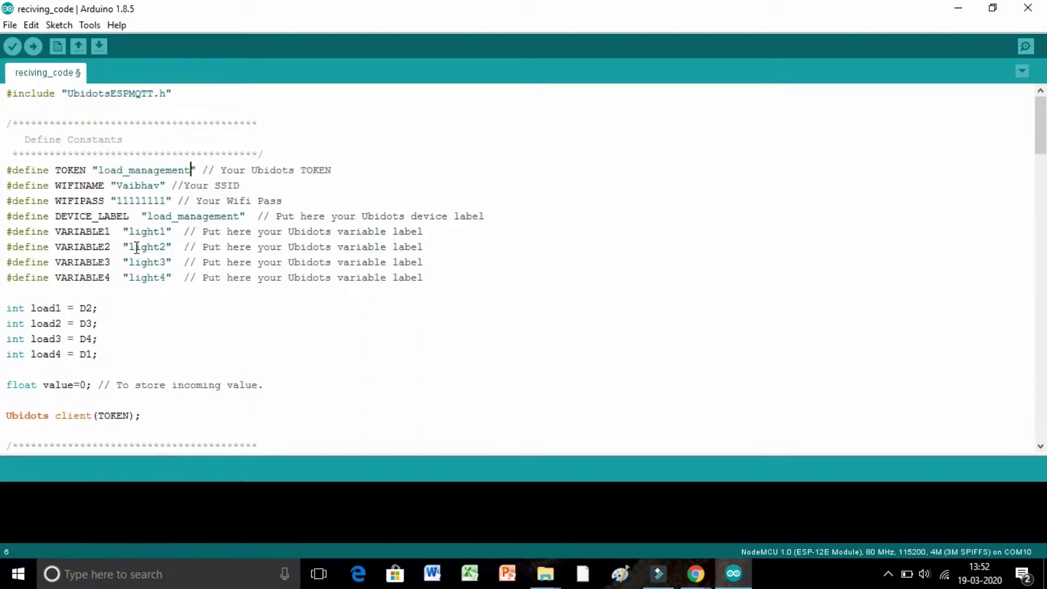
{"action": "left_click", "coordinate": [184, 170]}
{"action": "left_click_drag", "start_coordinate": [184, 170], "coordinate": [99, 167]}
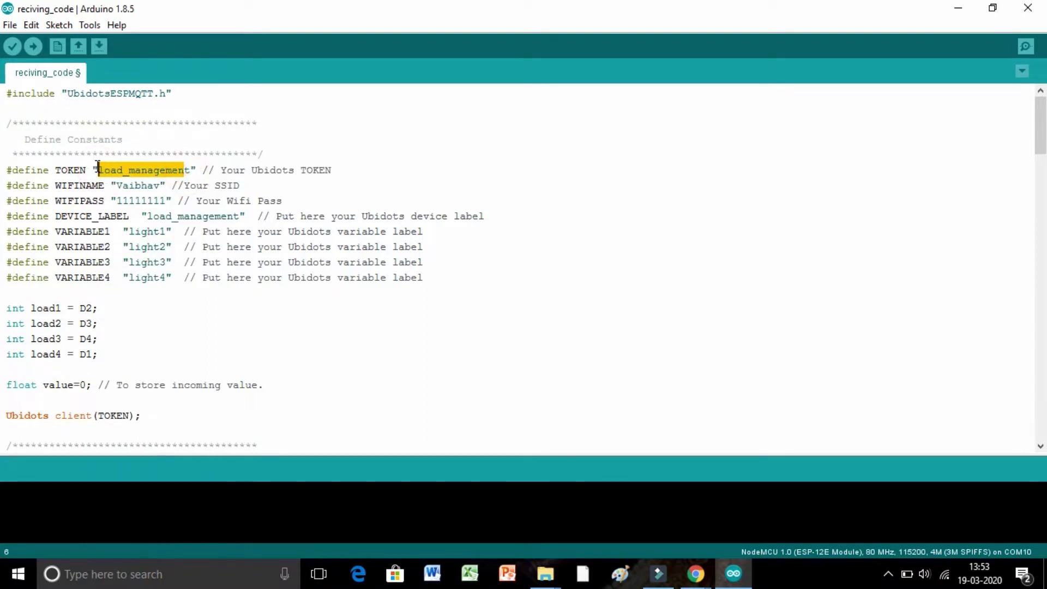
{"action": "key", "text": "BackSpace"}
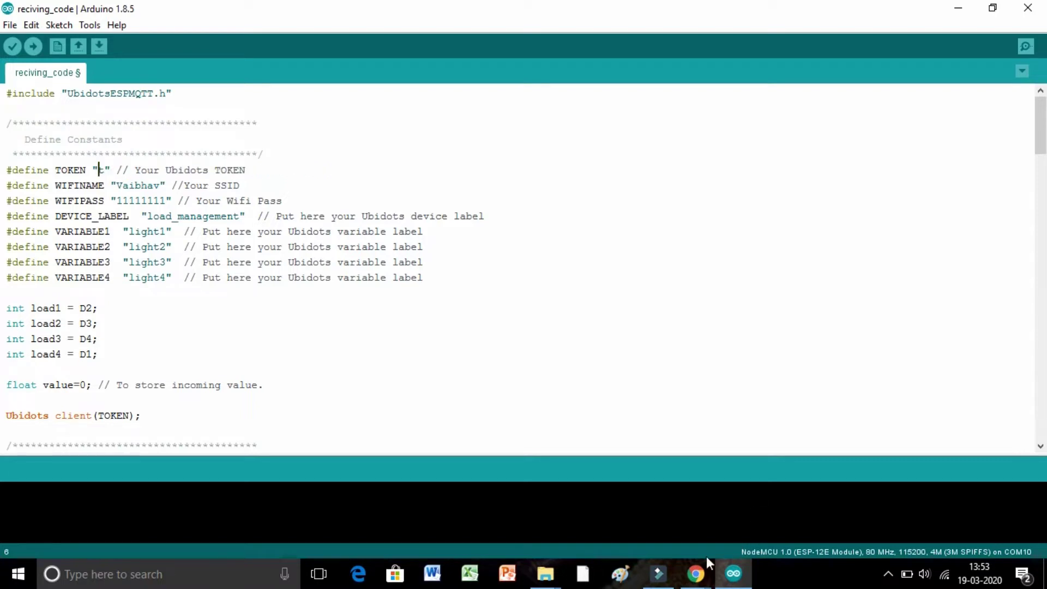
Switch to Chrome, discard the open new-device form and copy the default token from the Ubidots API credentials
{"action": "left_click", "coordinate": [696, 574]}
{"action": "left_click", "coordinate": [777, 530]}
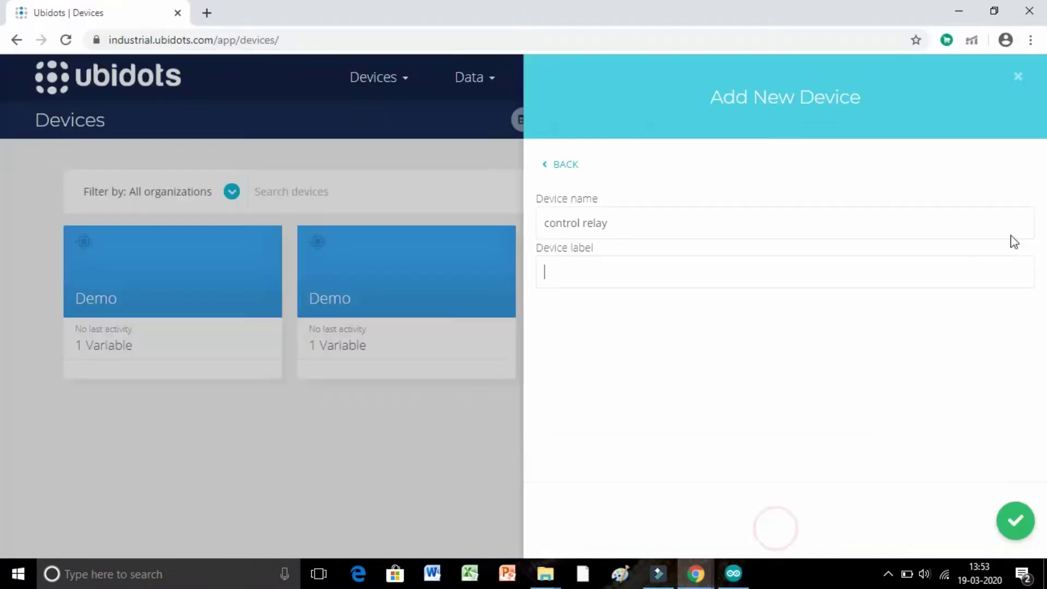
{"action": "left_click", "coordinate": [446, 141]}
{"action": "left_click", "coordinate": [1006, 79]}
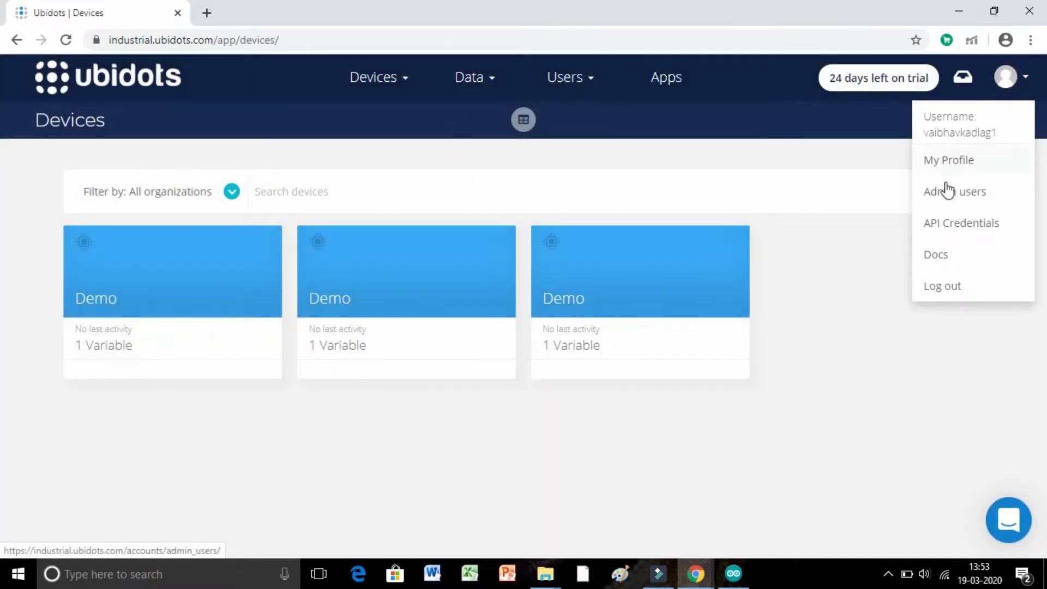
{"action": "left_click", "coordinate": [951, 229]}
{"action": "left_click", "coordinate": [725, 156]}
{"action": "left_click_drag", "start_coordinate": [856, 159], "coordinate": [658, 157]}
{"action": "right_click", "coordinate": [660, 154]}
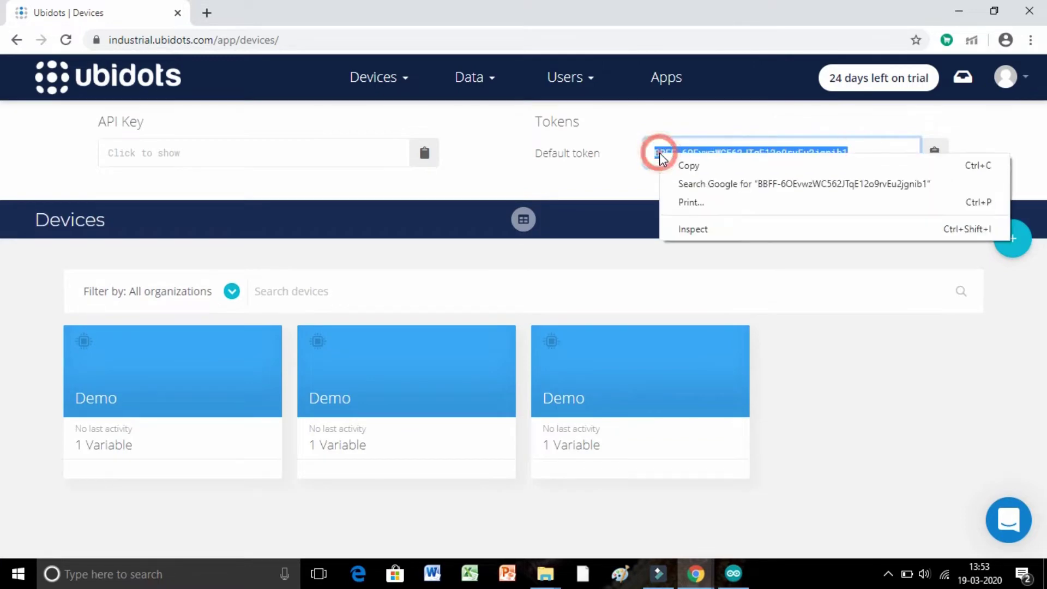
{"action": "left_click", "coordinate": [684, 169]}
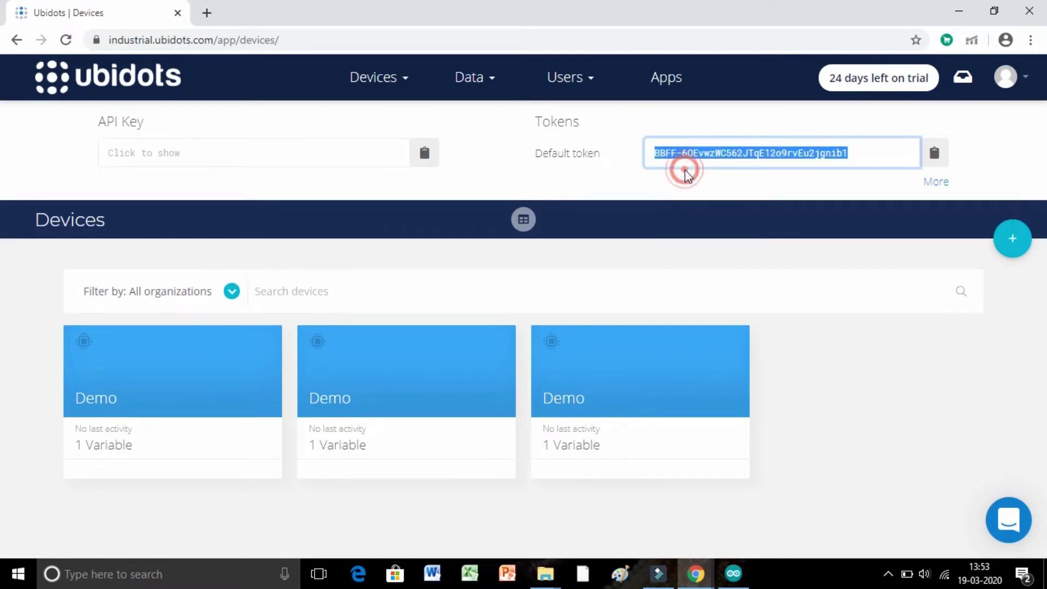
Switch to the Arduino IDE and replace the leftover TOKEN text in the reciving_code sketch with the copied Ubidots token
{"action": "left_click", "coordinate": [733, 573]}
{"action": "double_click", "coordinate": [104, 170]}
{"action": "left_click", "coordinate": [105, 170]}
{"action": "key", "text": "BackSpace"}
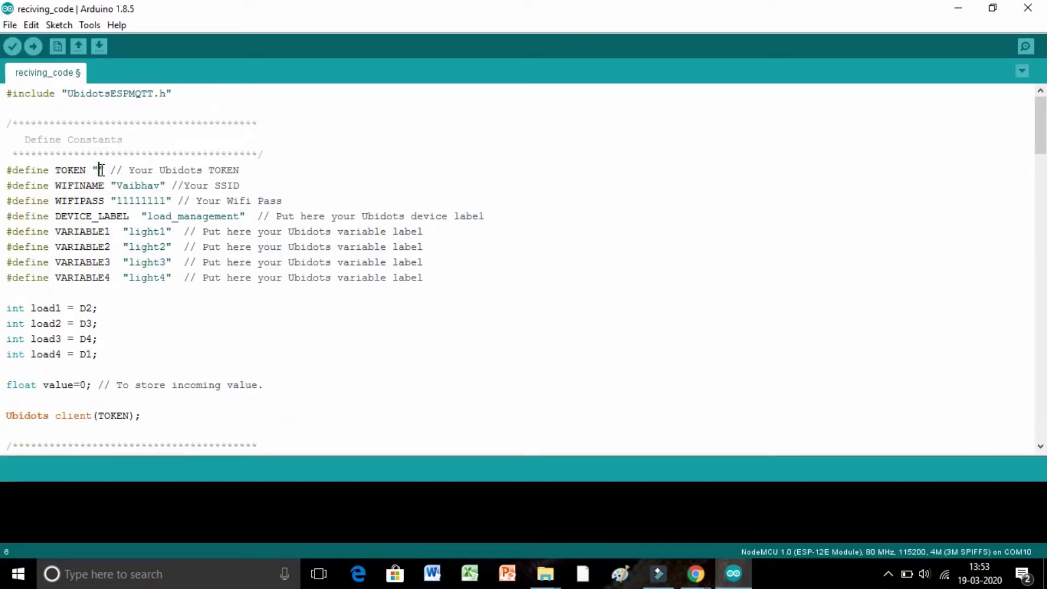
{"action": "right_click", "coordinate": [100, 169]}
{"action": "left_click", "coordinate": [136, 255]}
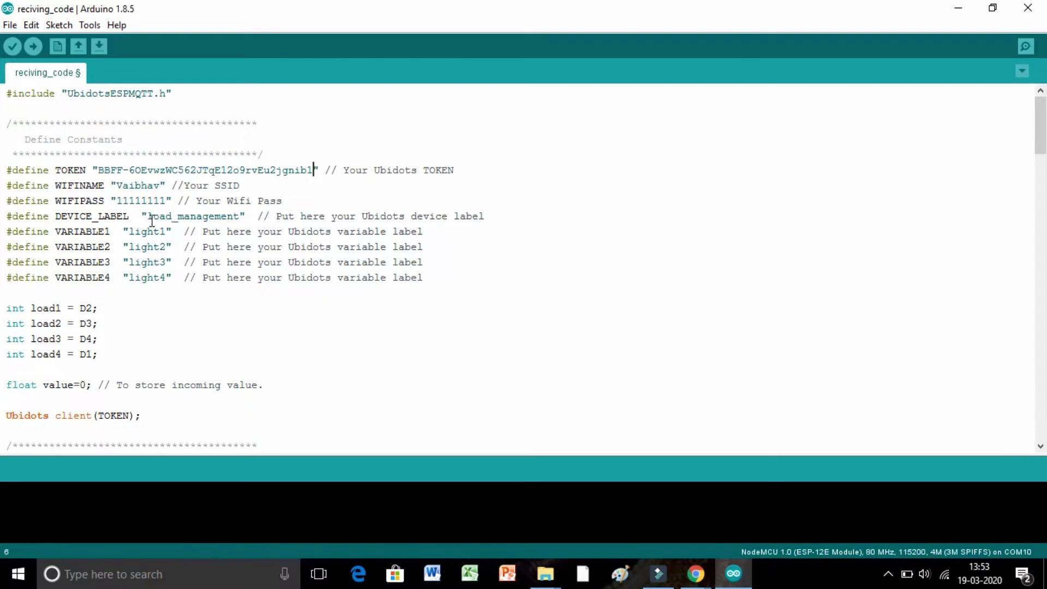
Copy the DEVICE_LABEL value load_management from the reciving_code sketch
{"action": "left_click_drag", "start_coordinate": [148, 216], "coordinate": [240, 218]}
{"action": "right_click", "coordinate": [217, 218]}
{"action": "left_click", "coordinate": [263, 290]}
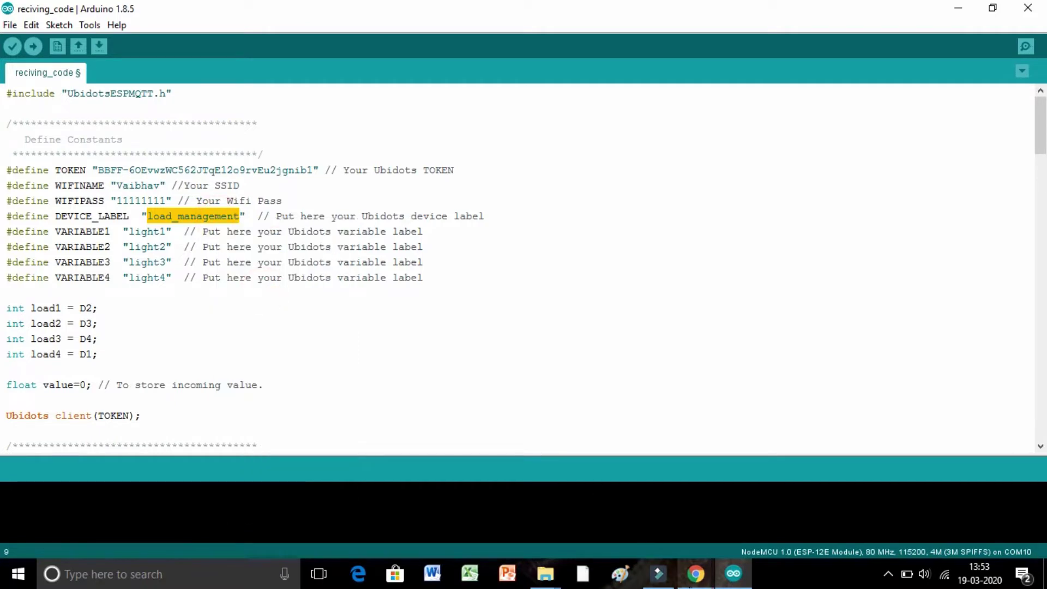
Switch to Ubidots in Chrome and start a new blank device named "control relay"
{"action": "left_click", "coordinate": [696, 573]}
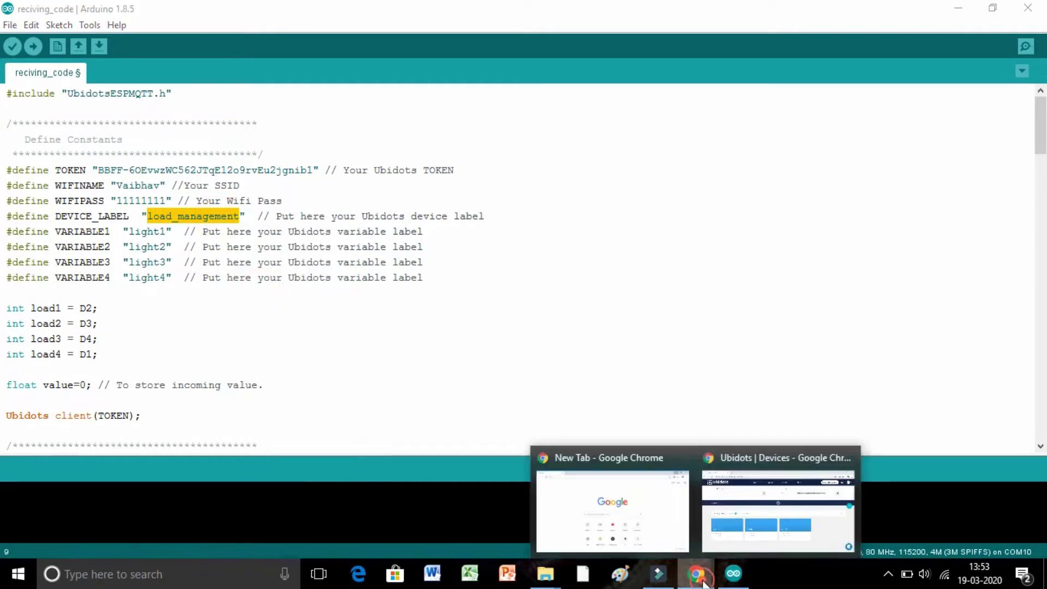
{"action": "left_click", "coordinate": [724, 505]}
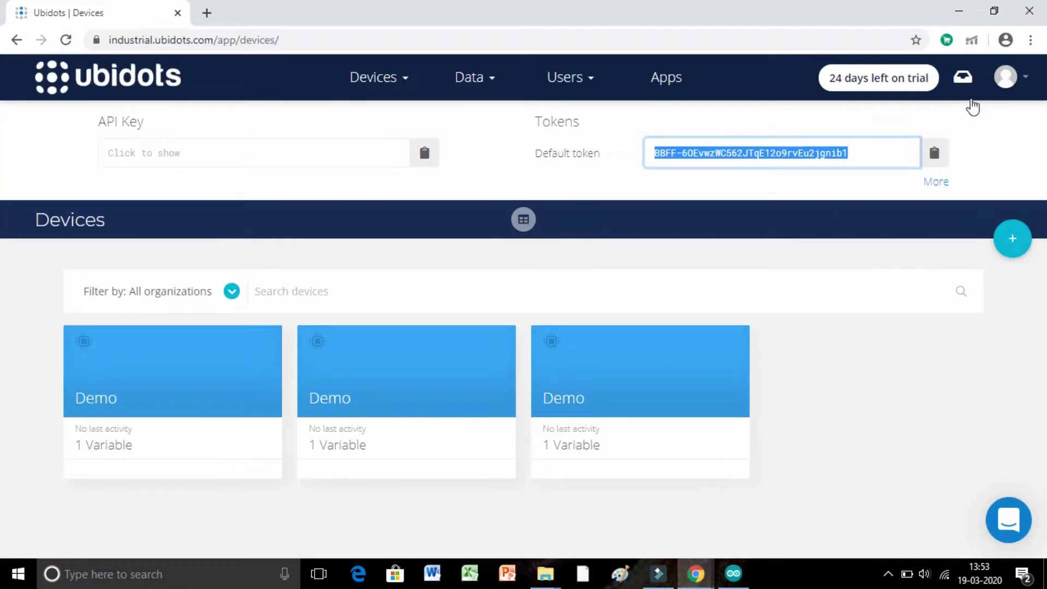
{"action": "left_click", "coordinate": [1012, 238]}
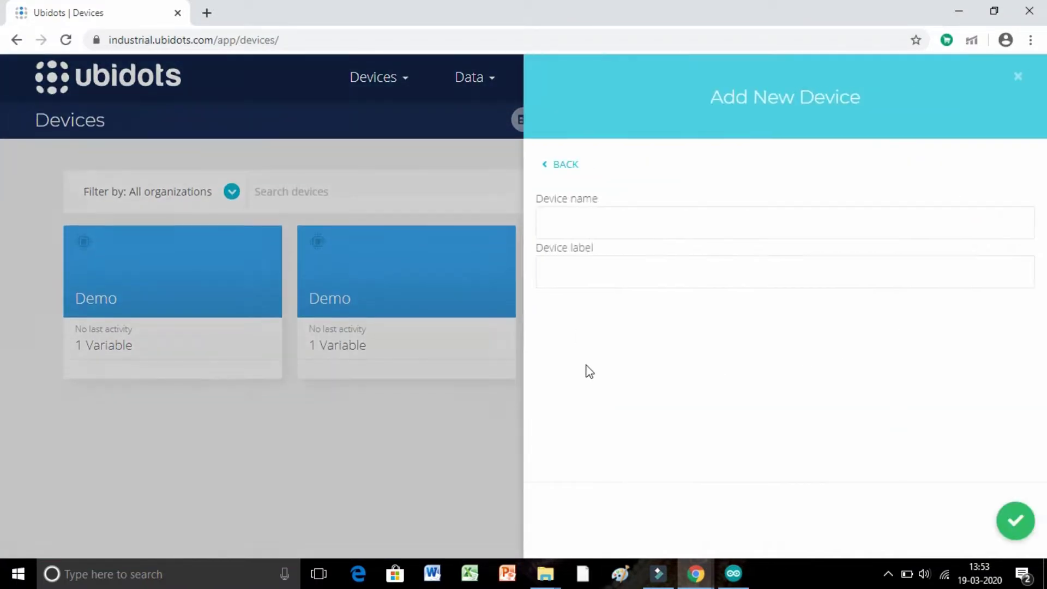
{"action": "left_click", "coordinate": [567, 213]}
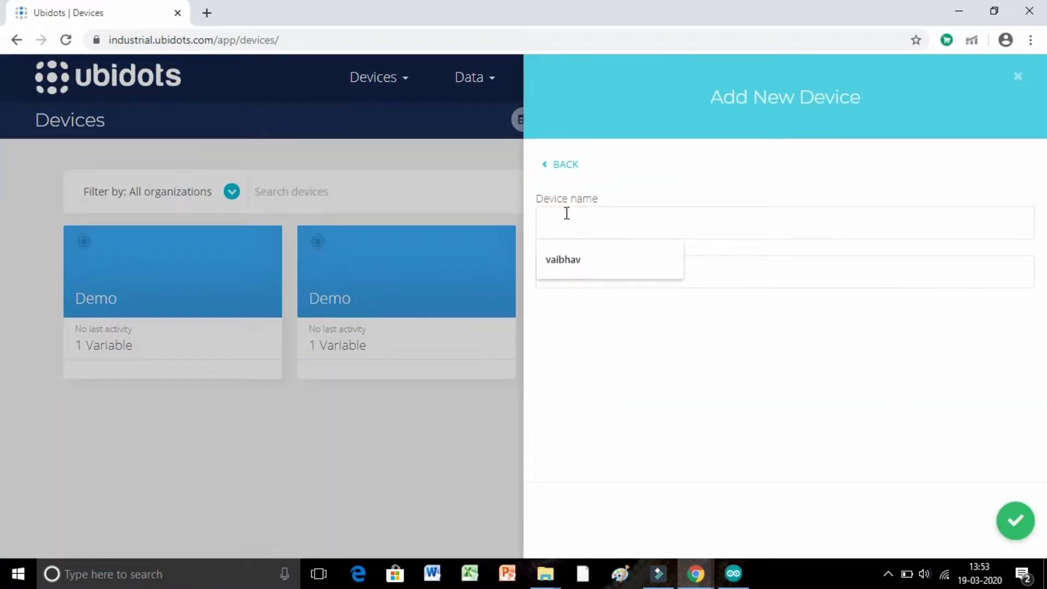
{"action": "type", "text": "contro"}
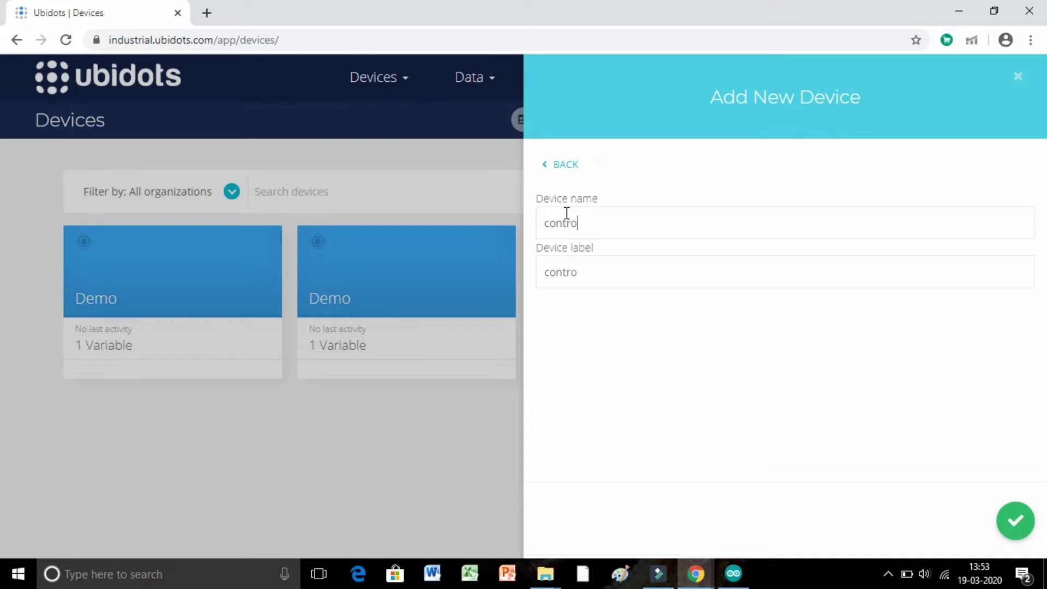
{"action": "type", "text": "l relay"}
Replace the device label with the copied load_management and create the device
{"action": "left_click_drag", "start_coordinate": [637, 266], "coordinate": [539, 271]}
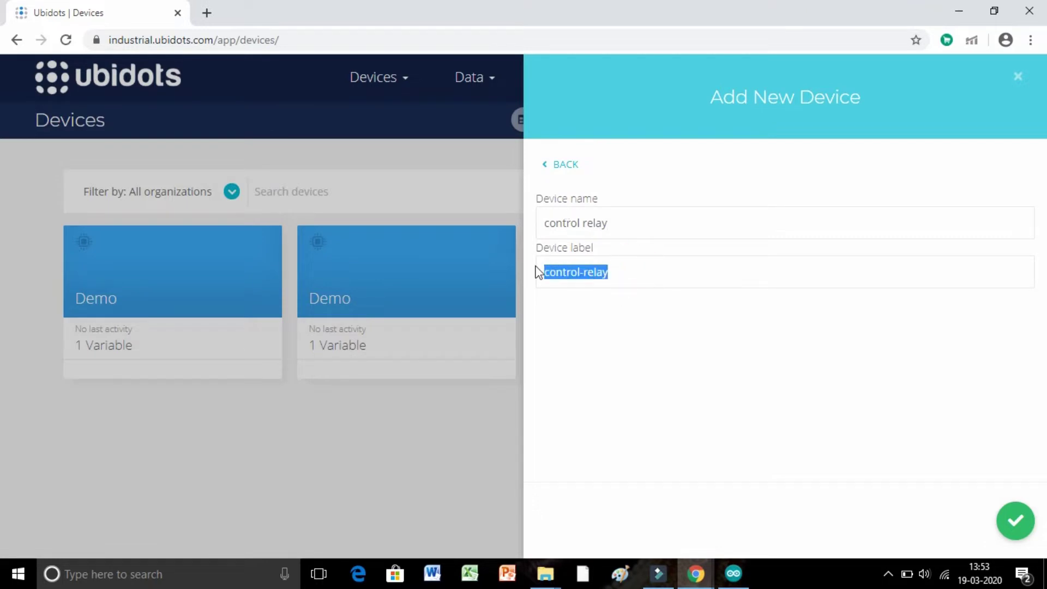
{"action": "key", "text": "BackSpace"}
{"action": "right_click", "coordinate": [568, 268]}
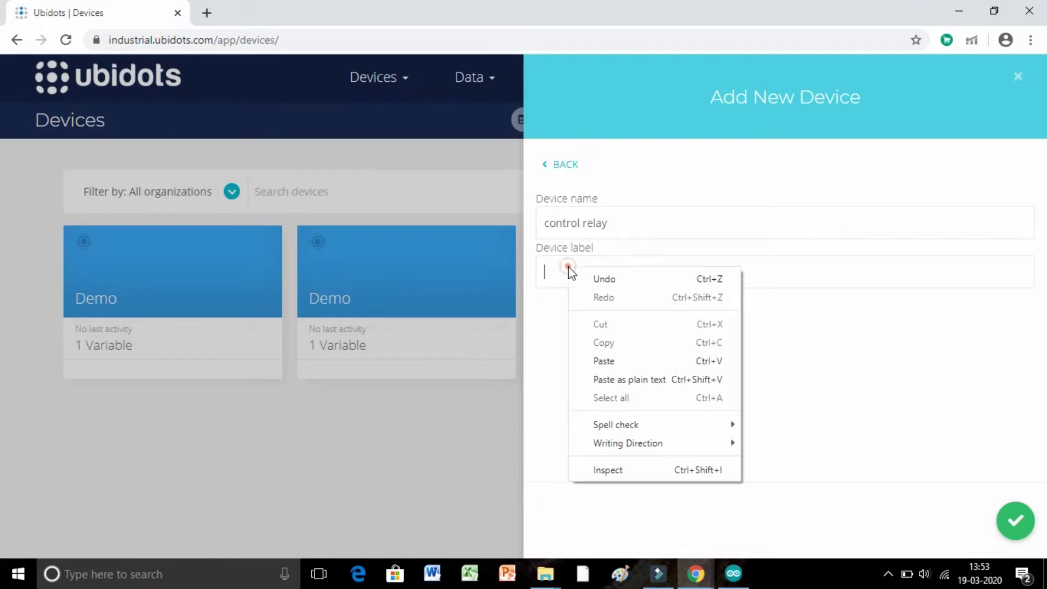
{"action": "left_click", "coordinate": [631, 363]}
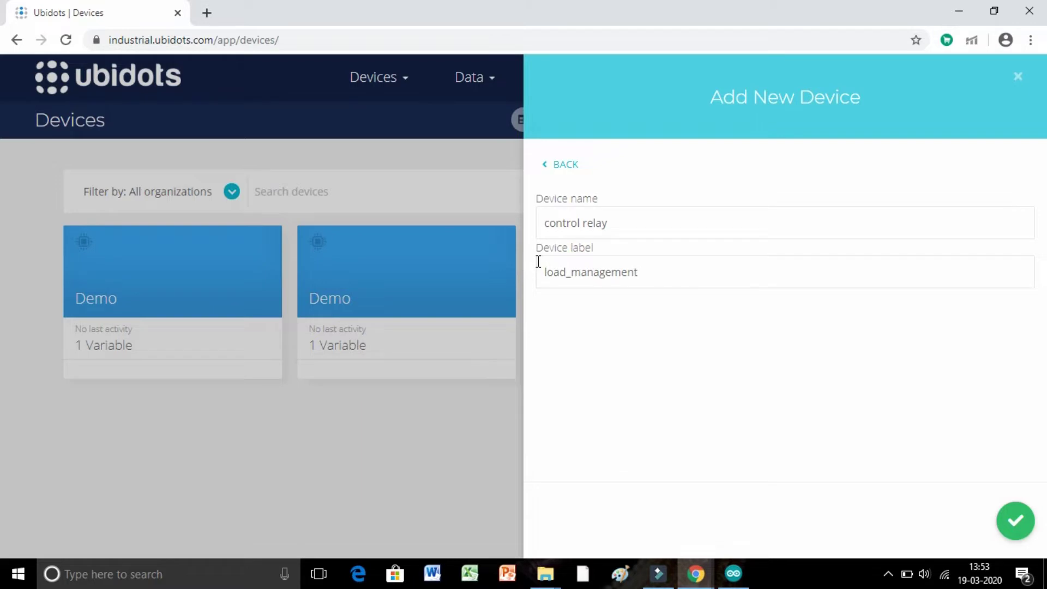
{"action": "left_click", "coordinate": [1016, 528]}
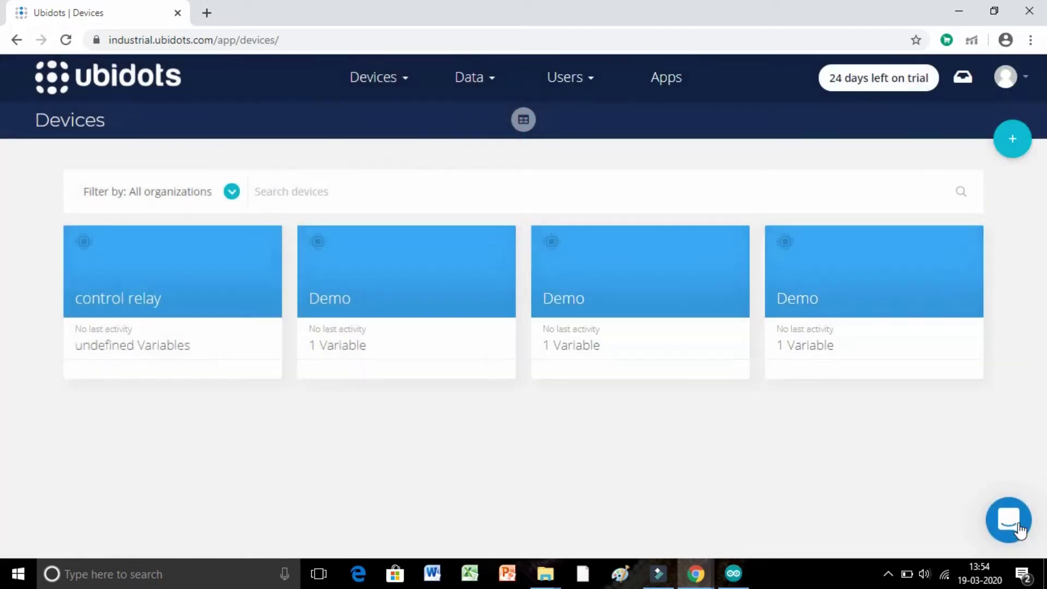
Open the "control relay" device and look through its details page
{"action": "left_click", "coordinate": [202, 287]}
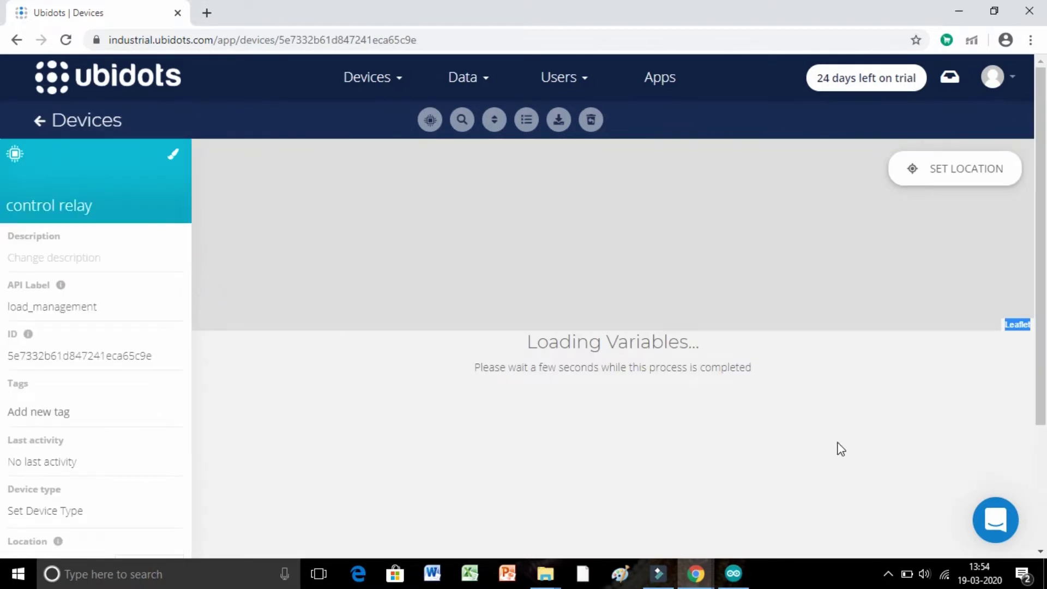
{"action": "scroll", "coordinate": [841, 449], "scroll_direction": "down", "scroll_amount": 3}
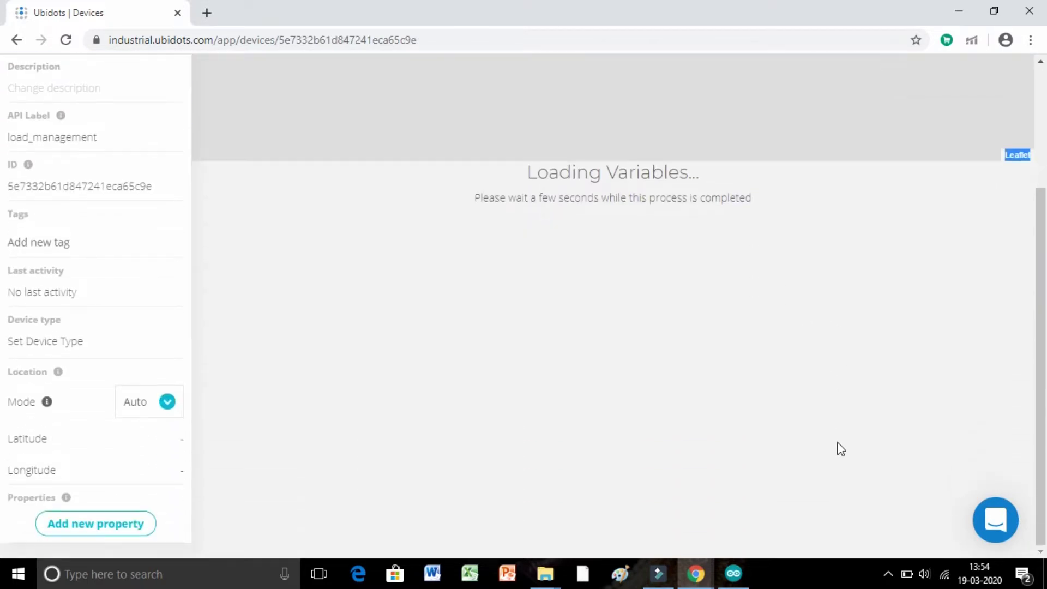
{"action": "scroll", "coordinate": [841, 449], "scroll_direction": "up", "scroll_amount": 3}
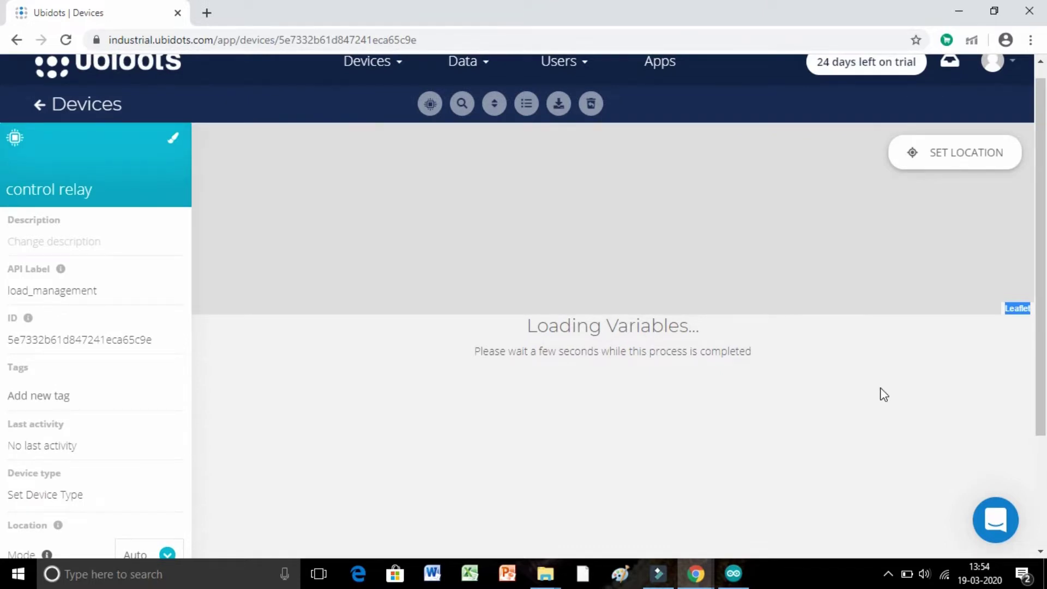
{"action": "scroll", "coordinate": [367, 393], "scroll_direction": "down", "scroll_amount": 1}
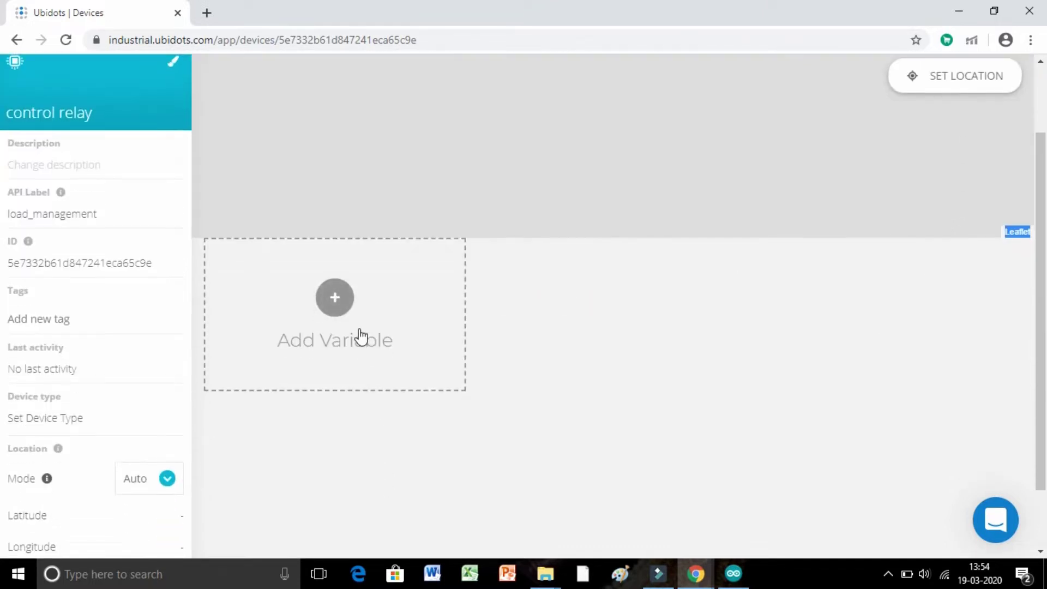
{"action": "left_click", "coordinate": [347, 322]}
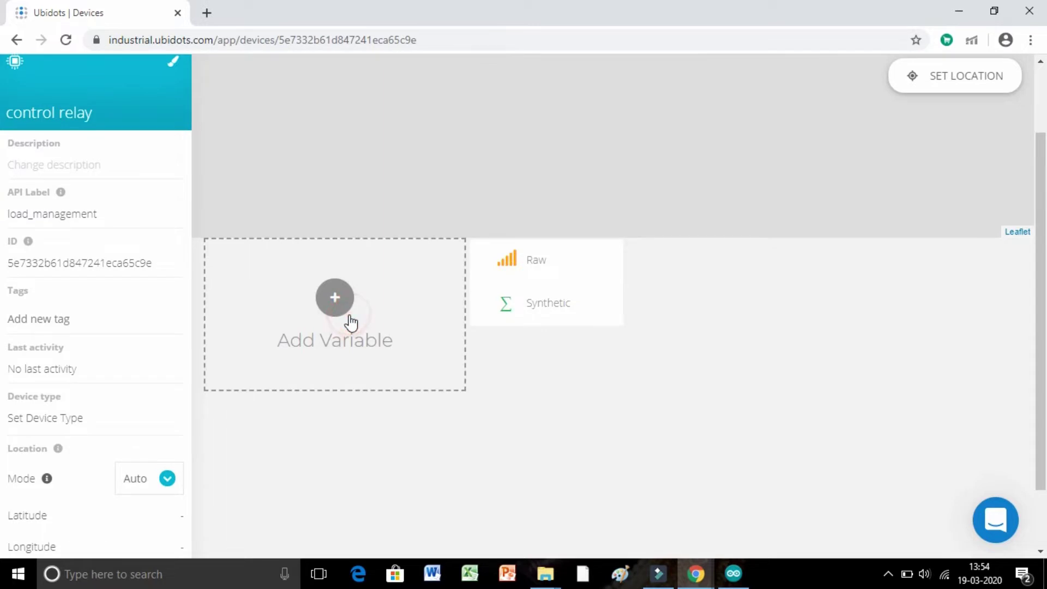
{"action": "left_click", "coordinate": [530, 273]}
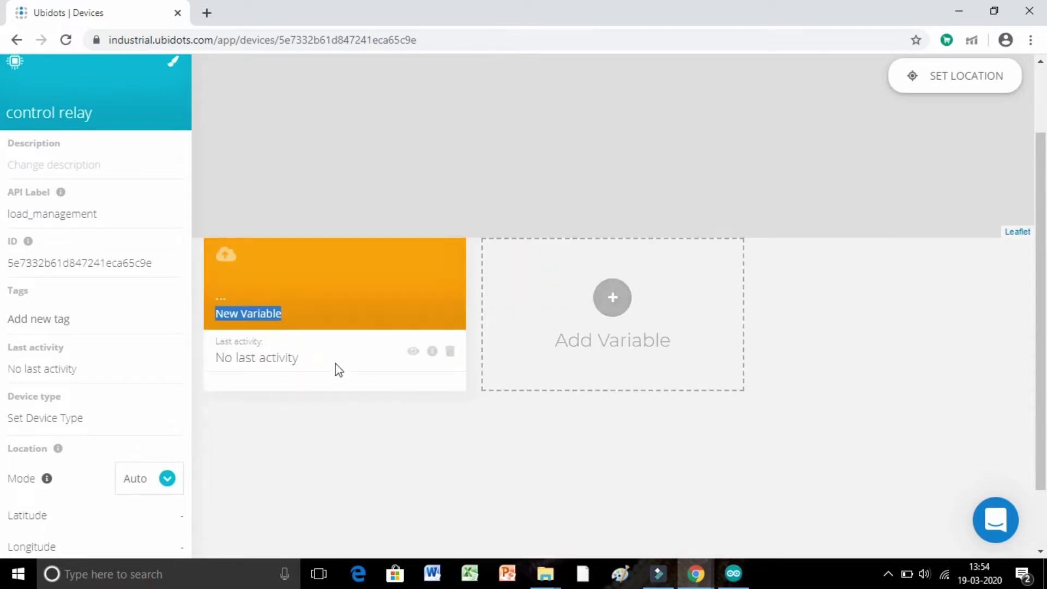
{"action": "key", "text": "BackSpace"}
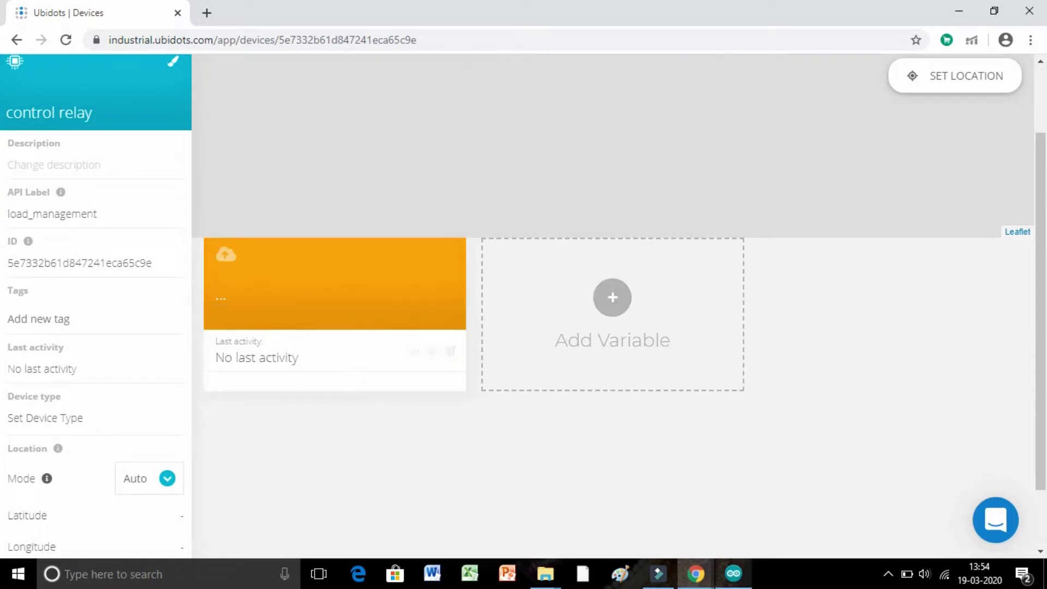
Switch to the reciving_code sketch in Arduino and copy the VARIABLE1 label light1
{"action": "left_click", "coordinate": [734, 574]}
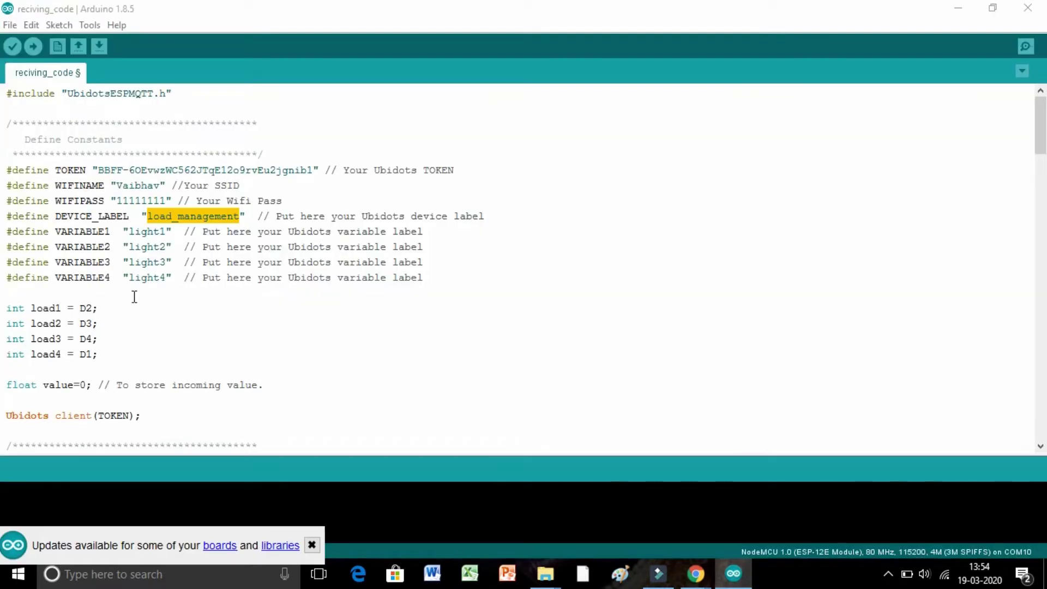
{"action": "left_click_drag", "start_coordinate": [129, 233], "coordinate": [162, 235]}
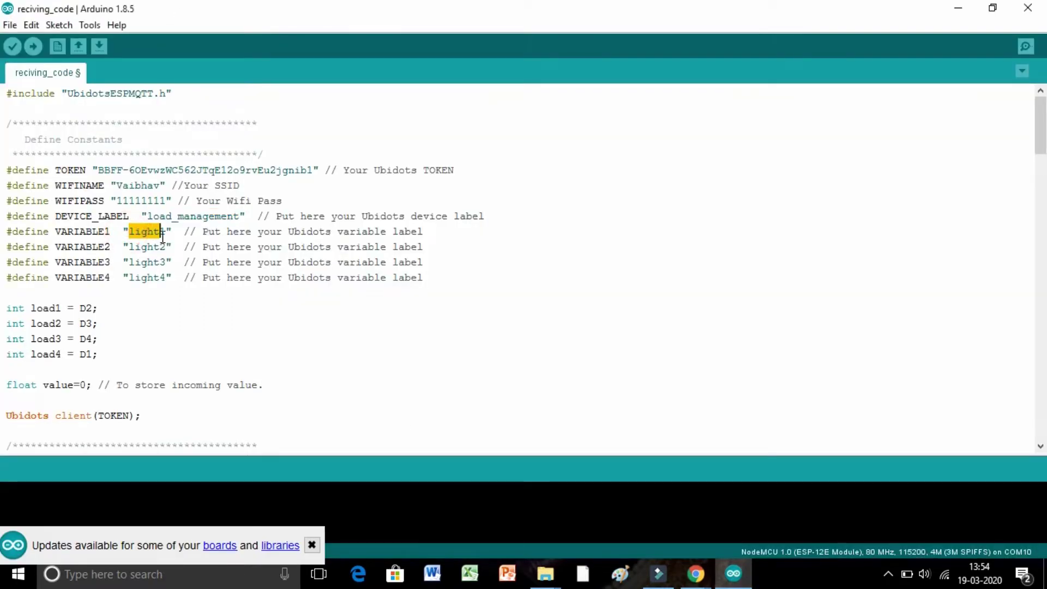
{"action": "right_click", "coordinate": [156, 232]}
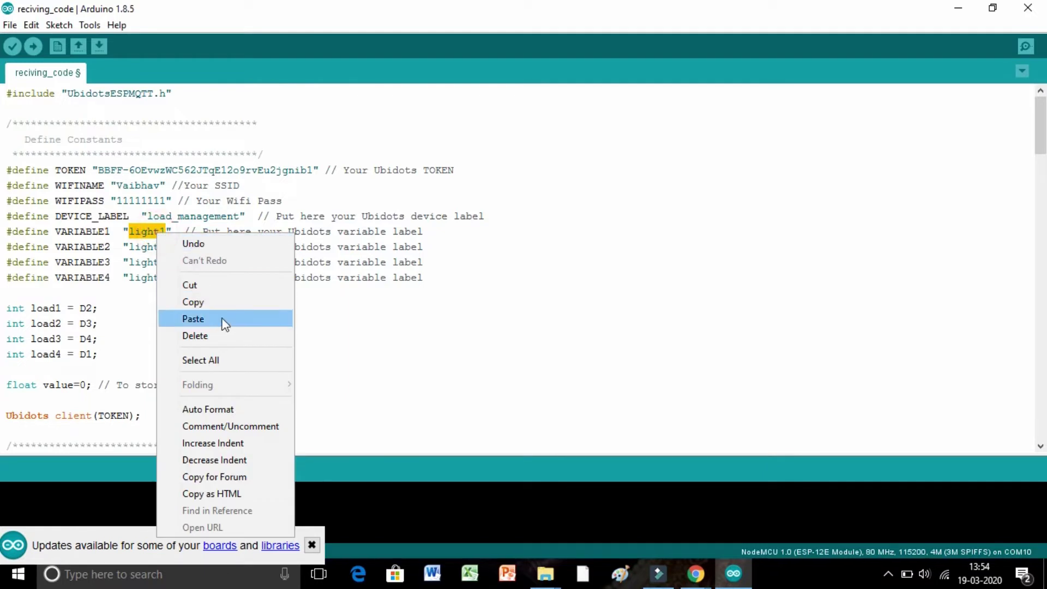
{"action": "left_click", "coordinate": [222, 303]}
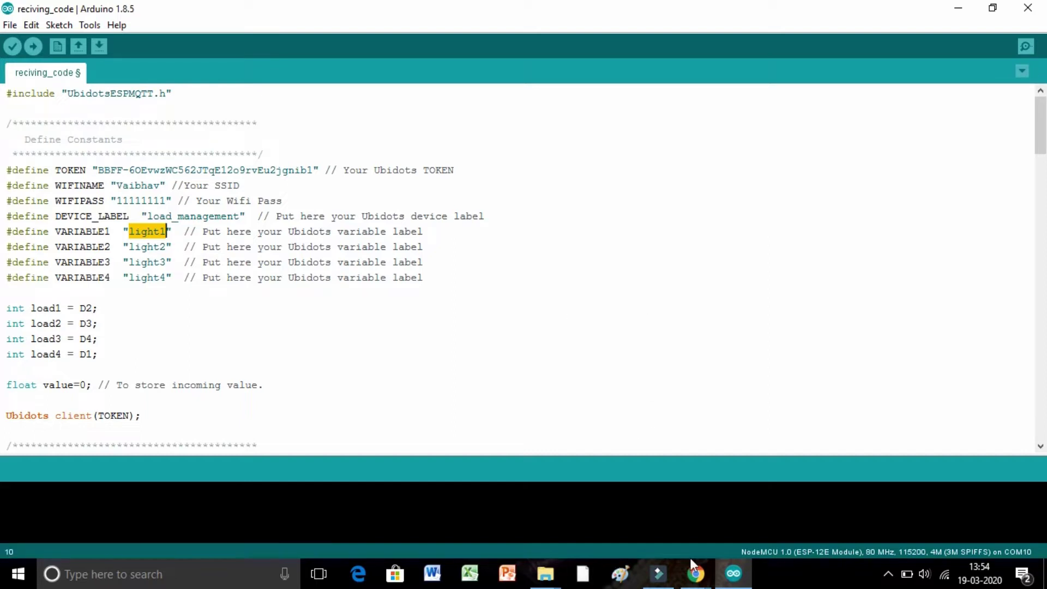
Switch back to Ubidots in Chrome and add a raw variable to control relay, named with the copied light1
{"action": "mouse_move", "coordinate": [694, 570]}
{"action": "left_click", "coordinate": [751, 528]}
{"action": "left_click", "coordinate": [328, 286]}
{"action": "left_click", "coordinate": [488, 264]}
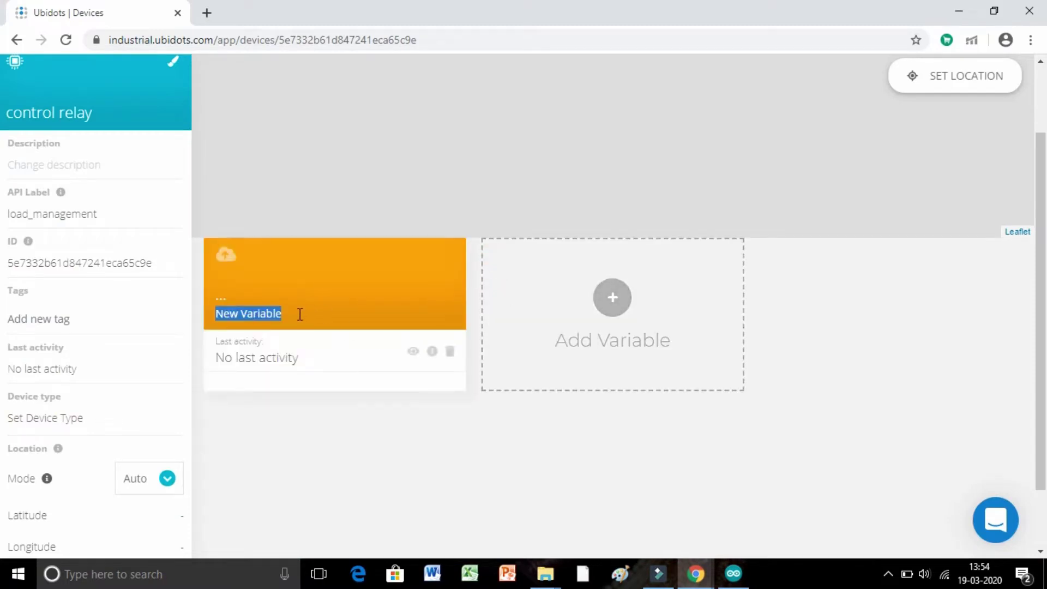
{"action": "key", "text": "BackSpace"}
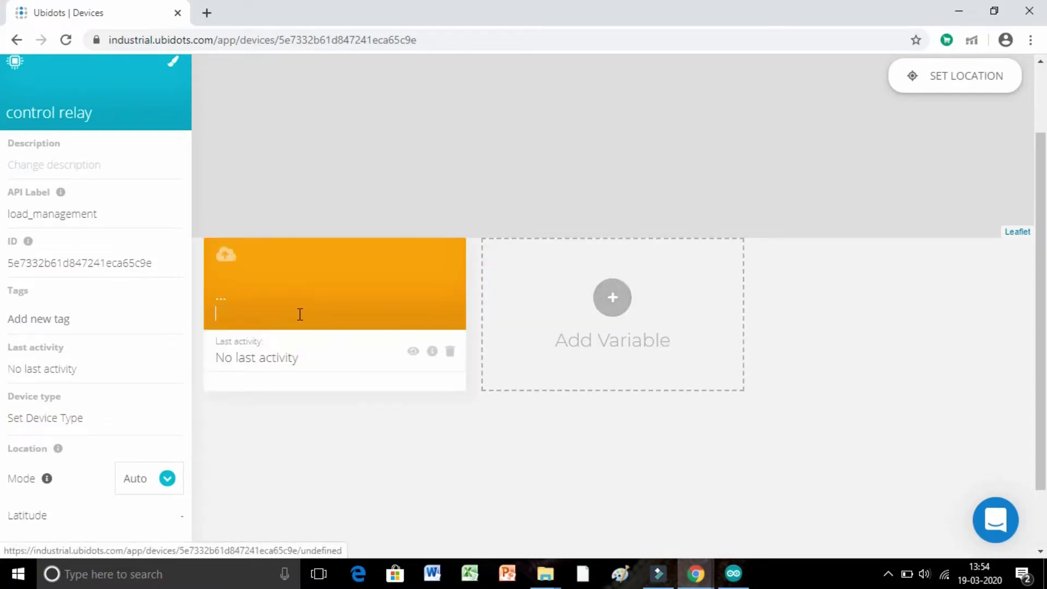
{"action": "right_click", "coordinate": [223, 312]}
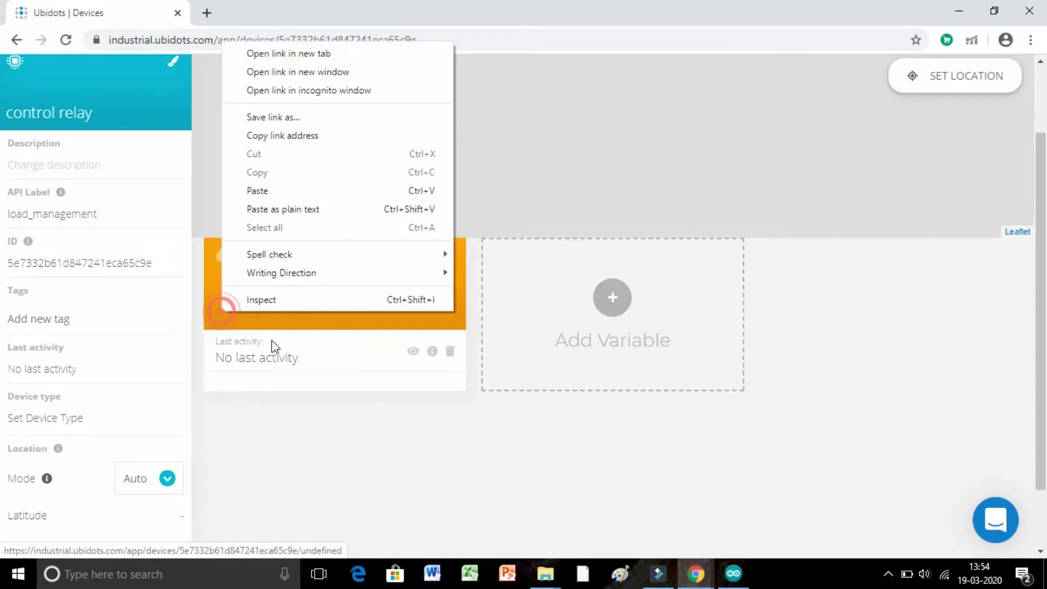
{"action": "left_click", "coordinate": [285, 196]}
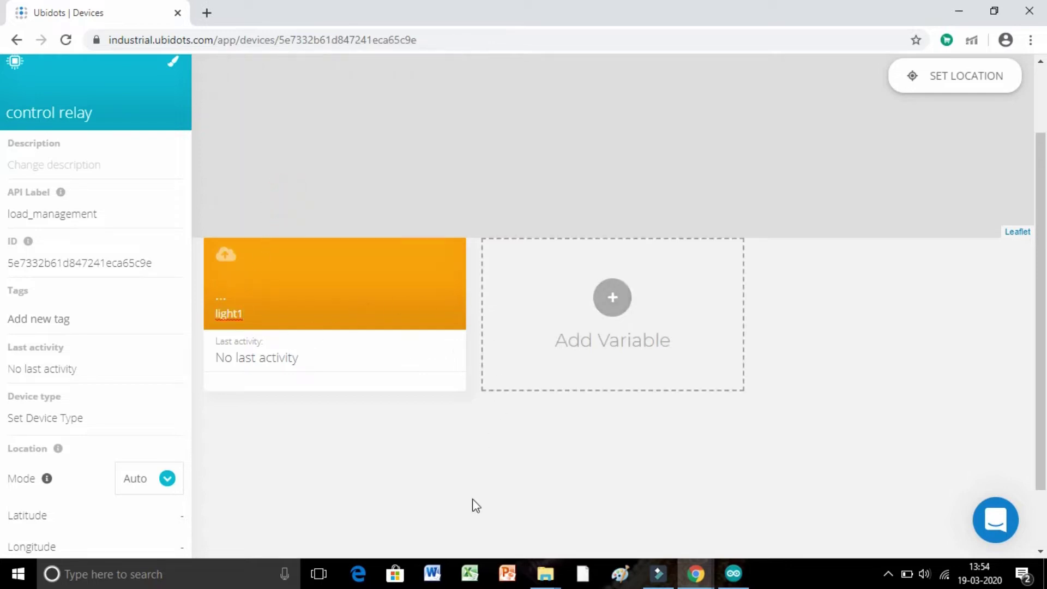
Add a second raw variable named light2 to the control relay device
{"action": "left_click", "coordinate": [593, 324]}
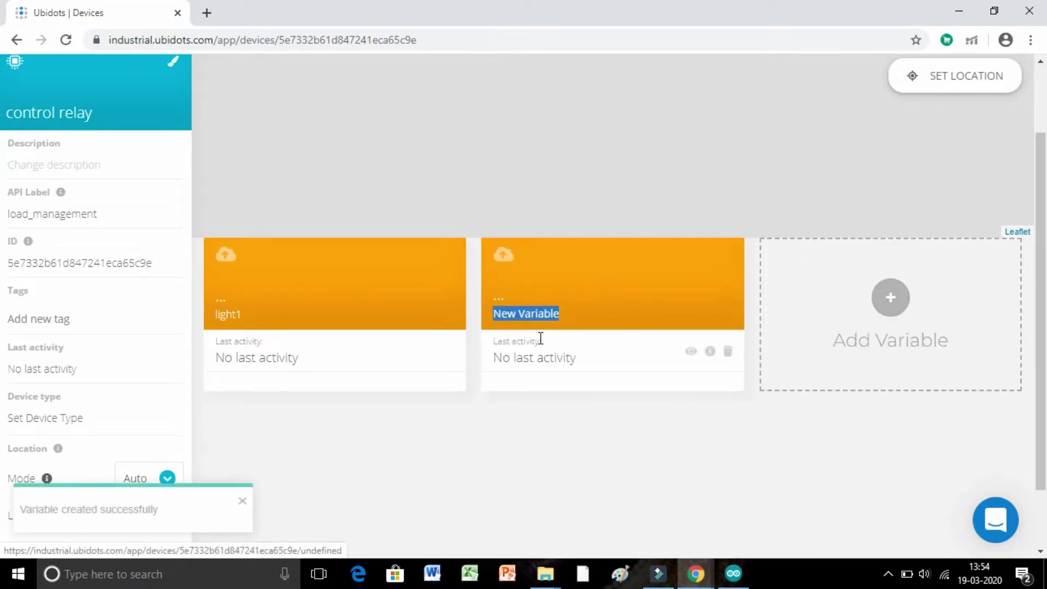
{"action": "key", "text": "BackSpace"}
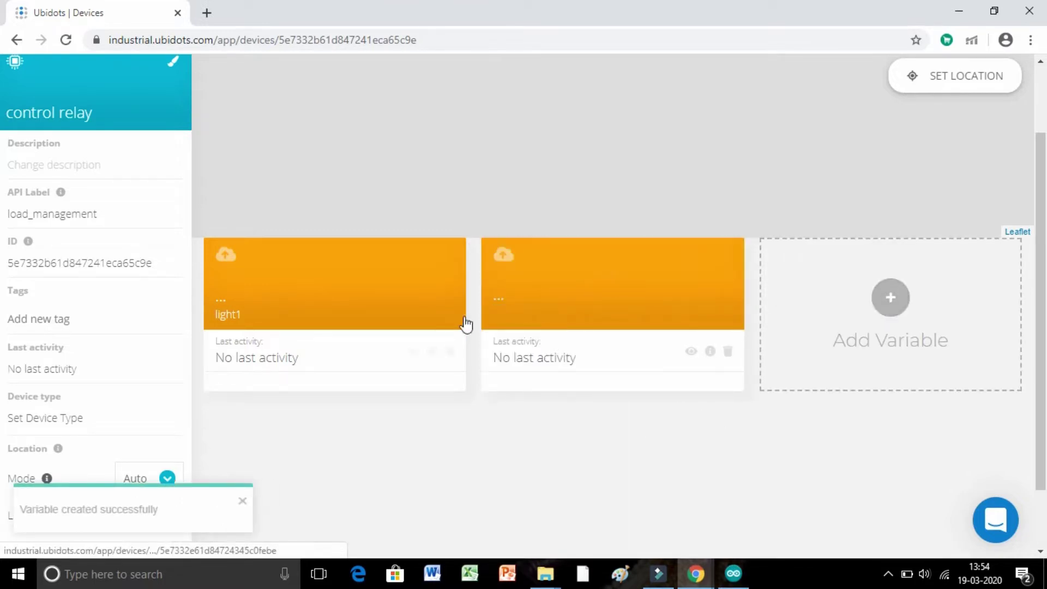
{"action": "right_click", "coordinate": [494, 309]}
{"action": "left_click", "coordinate": [532, 185]}
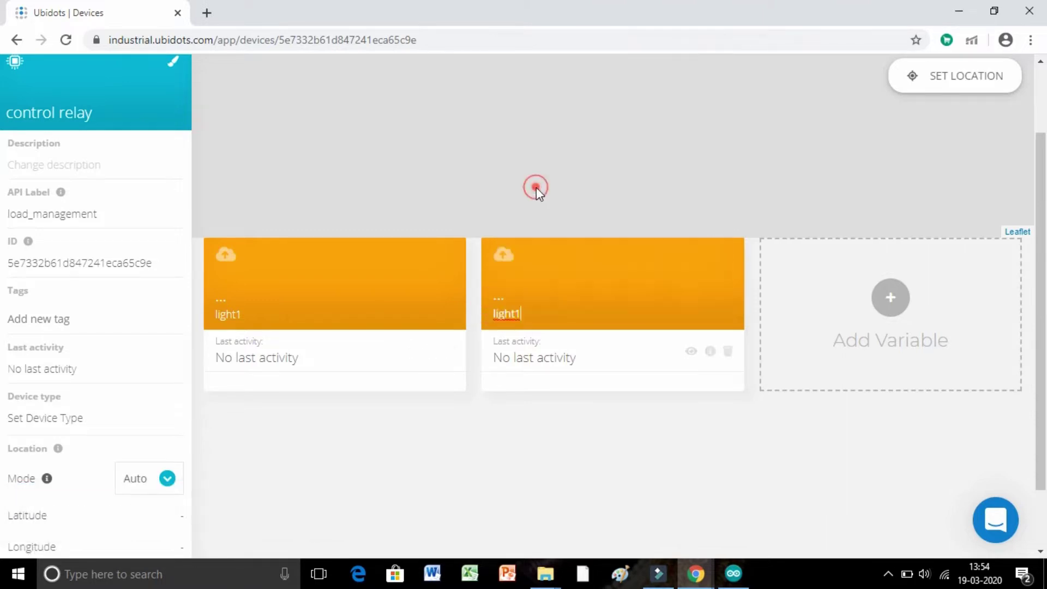
{"action": "type", "text": "2"}
{"action": "left_click", "coordinate": [666, 426]}
Add a third raw variable to the control relay device and name it light3
{"action": "left_click", "coordinate": [875, 376]}
{"action": "left_click", "coordinate": [938, 261]}
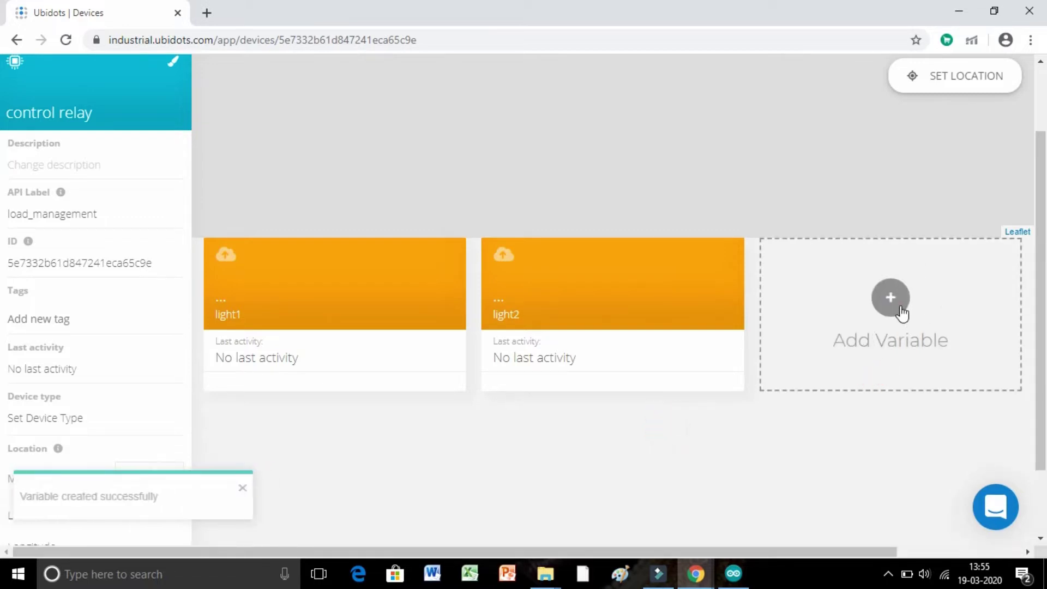
{"action": "key", "text": "BackSpace"}
{"action": "right_click", "coordinate": [781, 306]}
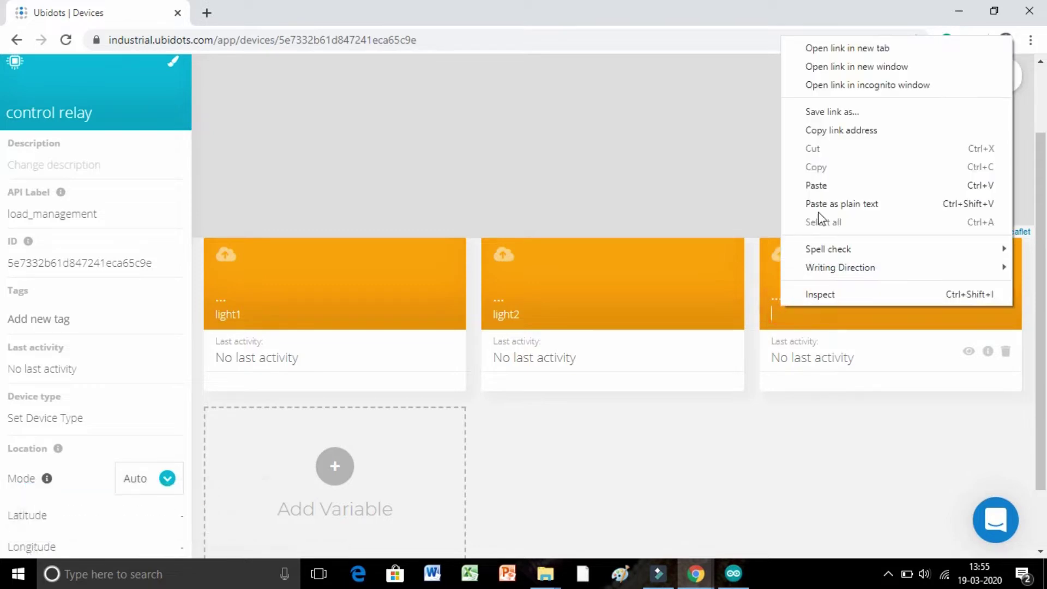
{"action": "left_click", "coordinate": [829, 183]}
{"action": "key", "text": "BackSpace"}
{"action": "type", "text": "3"}
Add a fourth raw variable to the control relay device and name it light4
{"action": "left_click", "coordinate": [380, 448]}
{"action": "left_click", "coordinate": [556, 439]}
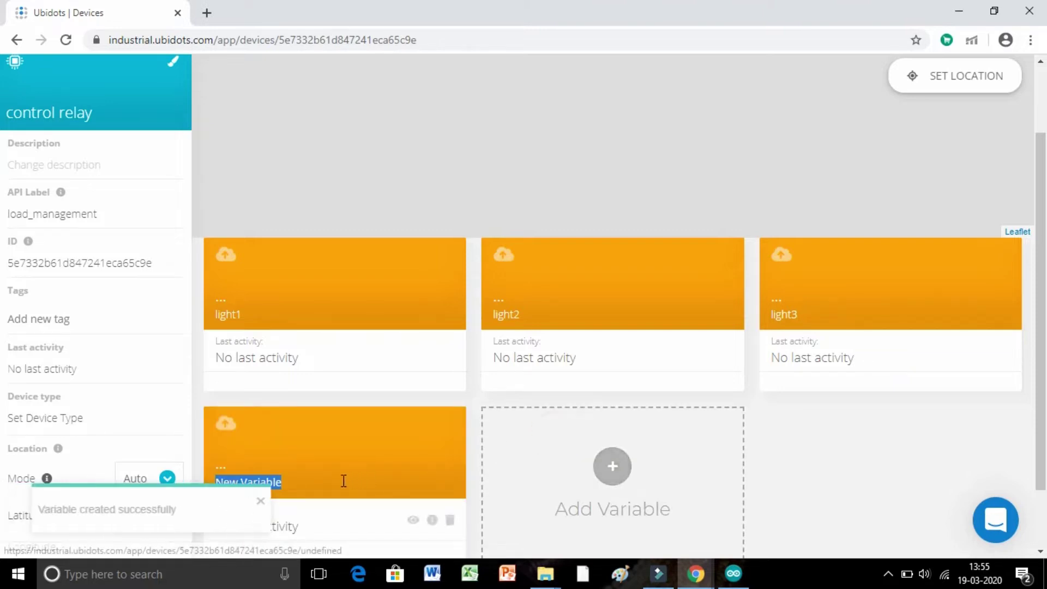
{"action": "key", "text": "BackSpace"}
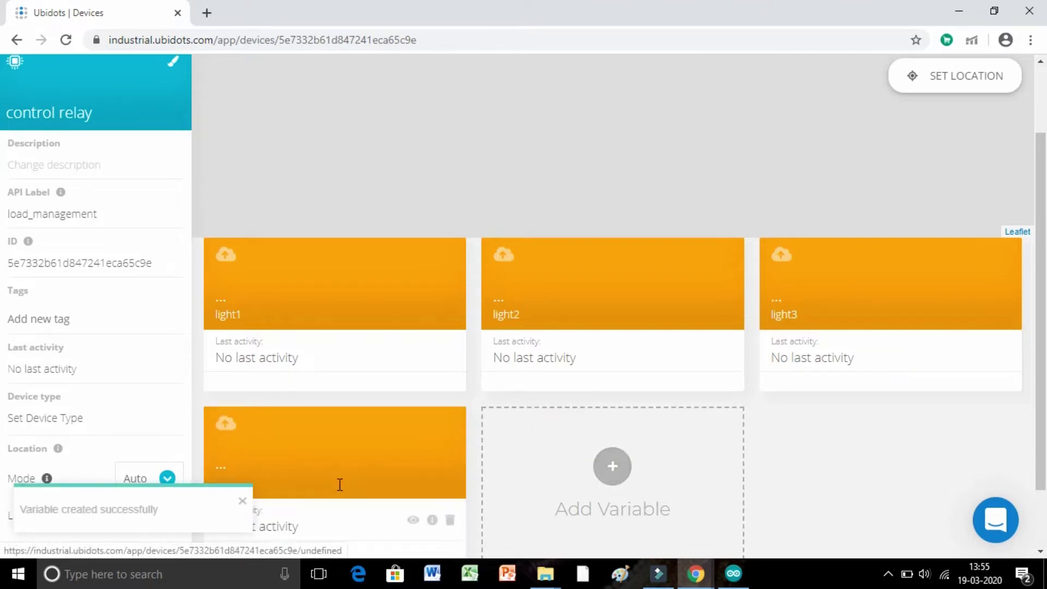
{"action": "right_click", "coordinate": [289, 483]}
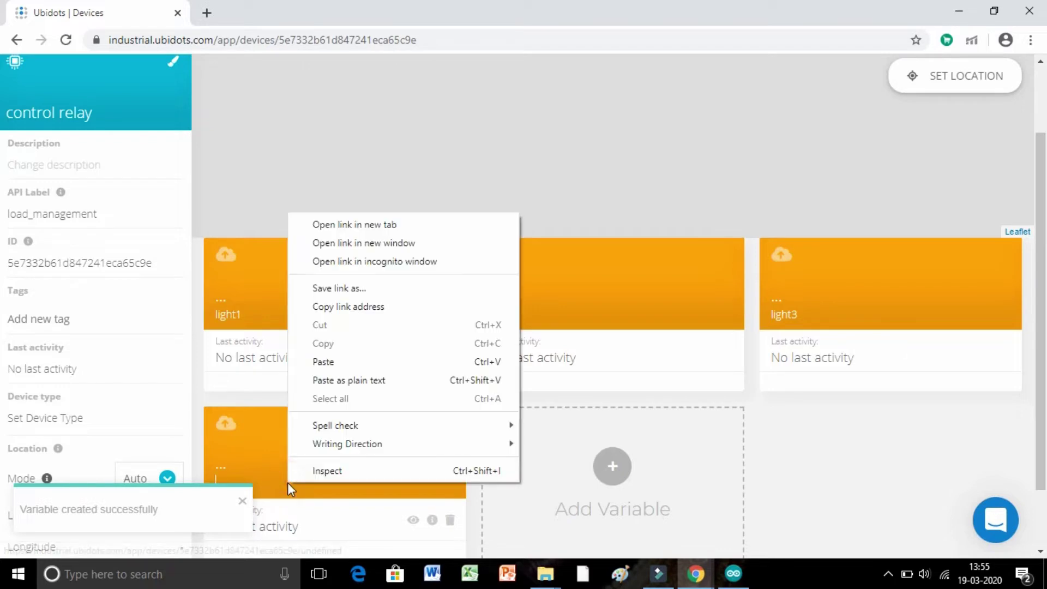
{"action": "left_click", "coordinate": [344, 365]}
{"action": "key", "text": "BackSpace"}
{"action": "type", "text": "4"}
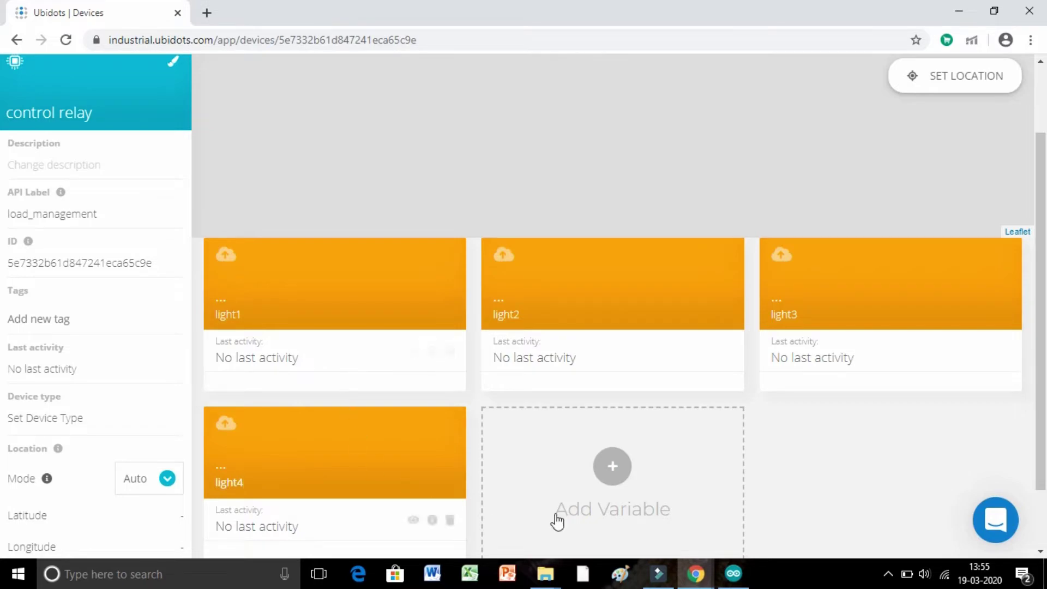
Save the light4 variable and open the Ubidots dashboards
{"action": "scroll", "coordinate": [865, 494], "scroll_direction": "down", "scroll_amount": 2}
{"action": "scroll", "coordinate": [867, 495], "scroll_direction": "up", "scroll_amount": 3}
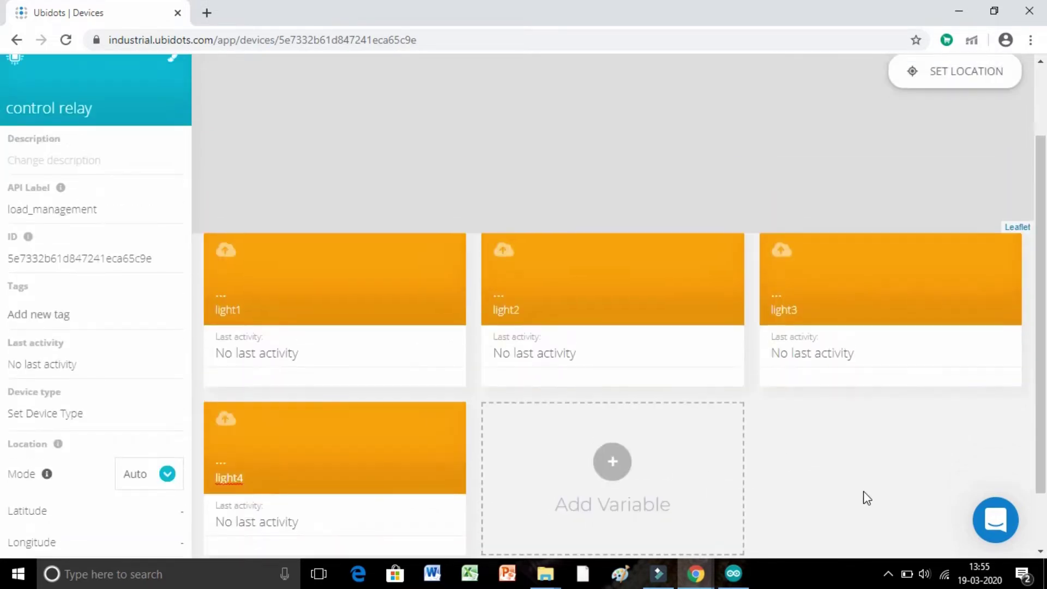
{"action": "scroll", "coordinate": [861, 524], "scroll_direction": "down", "scroll_amount": 3}
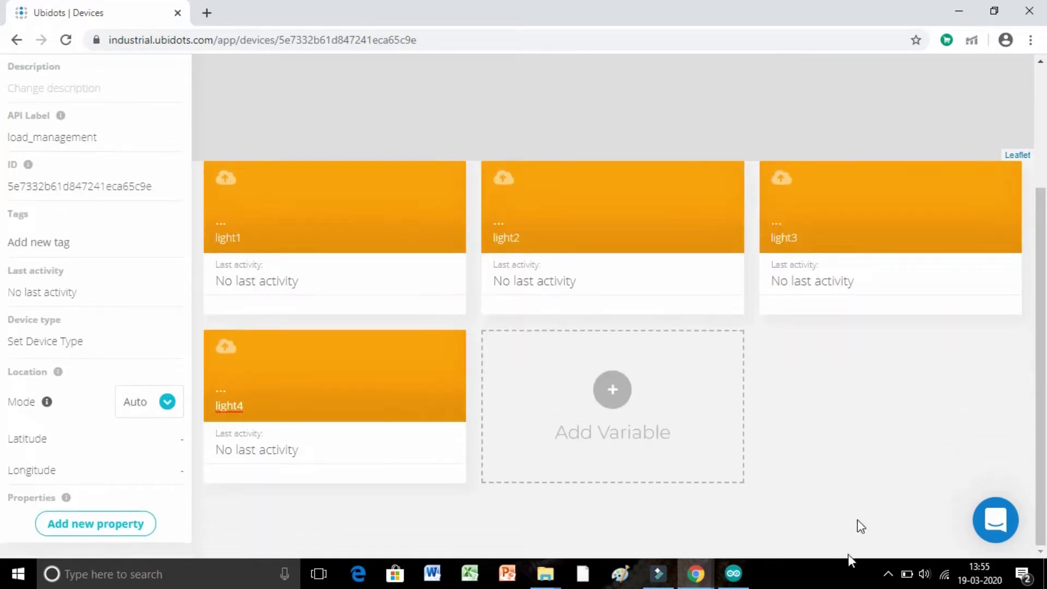
{"action": "scroll", "coordinate": [857, 519], "scroll_direction": "up", "scroll_amount": 3}
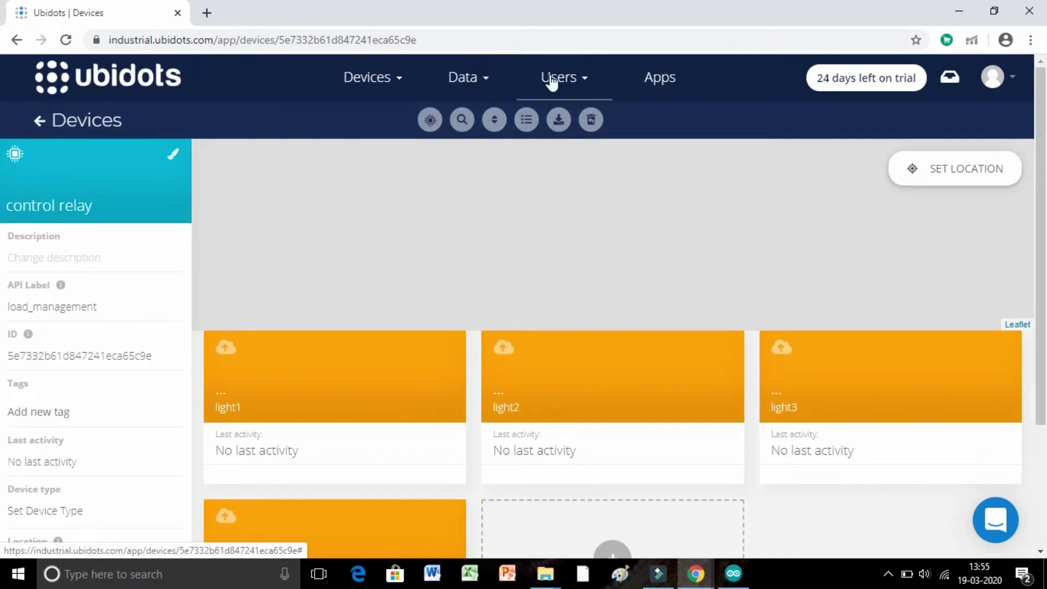
{"action": "mouse_move", "coordinate": [474, 82]}
{"action": "left_click", "coordinate": [482, 120]}
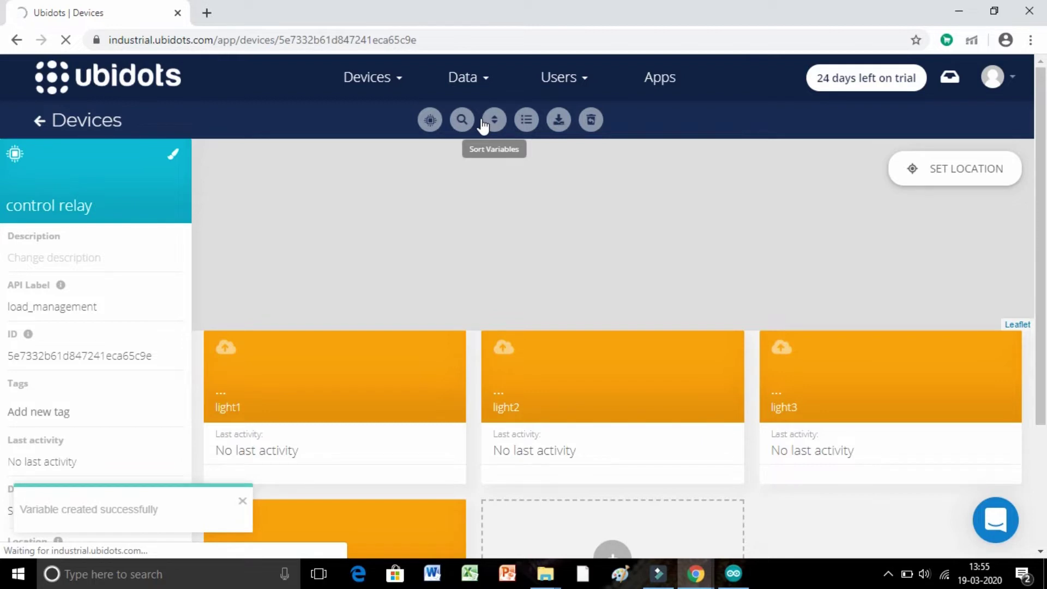
{"action": "scroll", "coordinate": [511, 467], "scroll_direction": "down", "scroll_amount": 3}
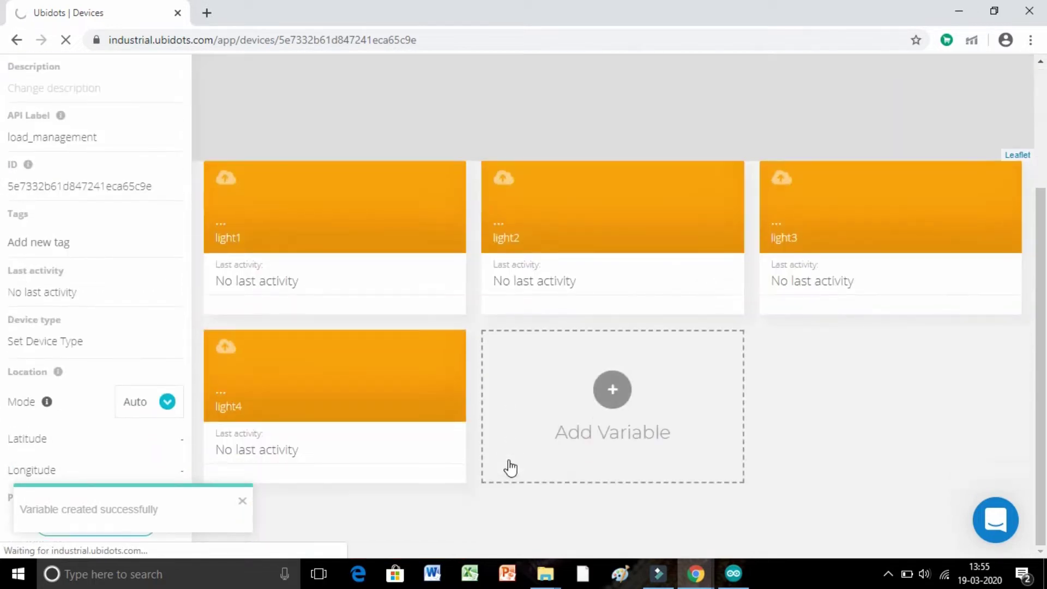
{"action": "scroll", "coordinate": [510, 467], "scroll_direction": "up", "scroll_amount": 3}
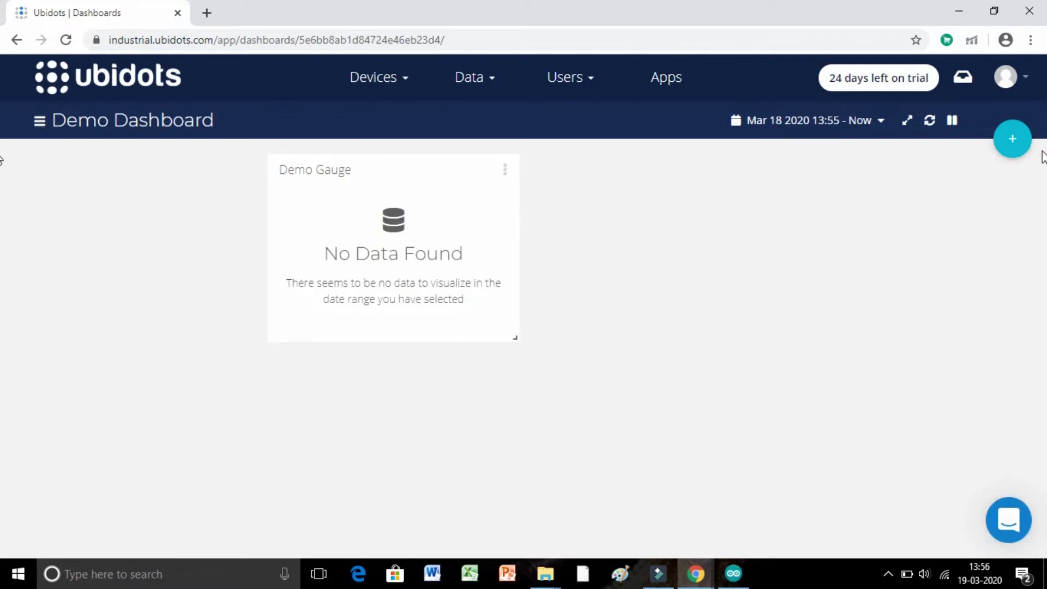
Start a new Switch widget on the Demo Dashboard and link it to the light1 variable of control relay
{"action": "left_click", "coordinate": [1012, 139]}
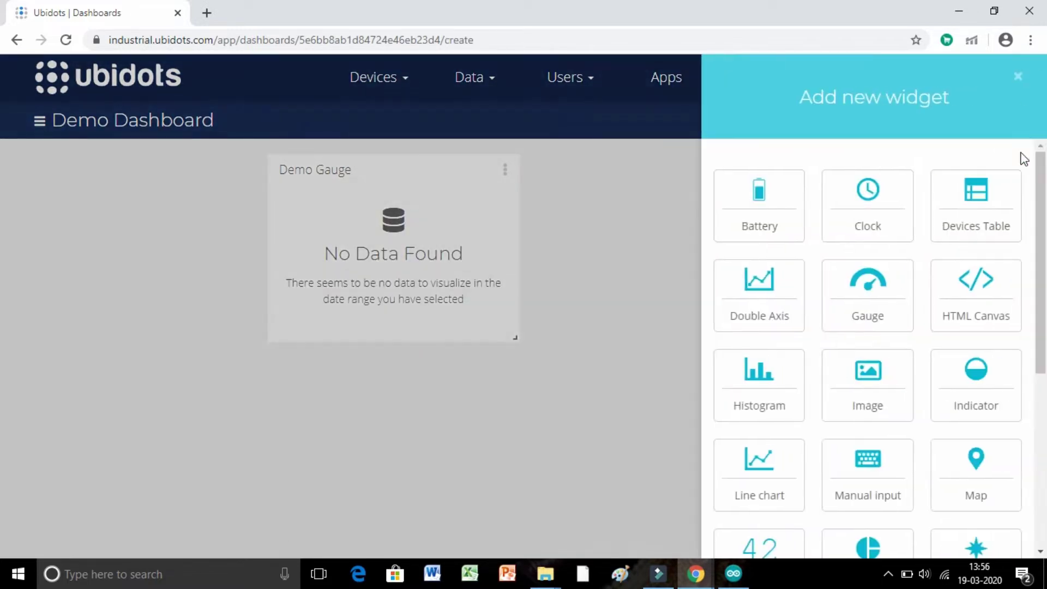
{"action": "scroll", "coordinate": [923, 480], "scroll_direction": "down", "scroll_amount": 4}
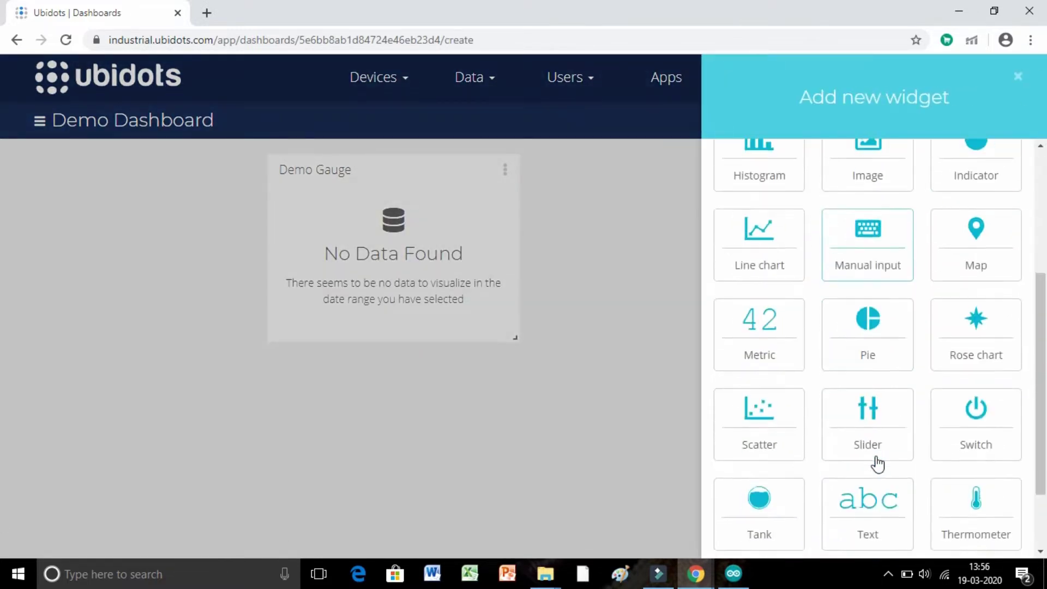
{"action": "left_click", "coordinate": [959, 436]}
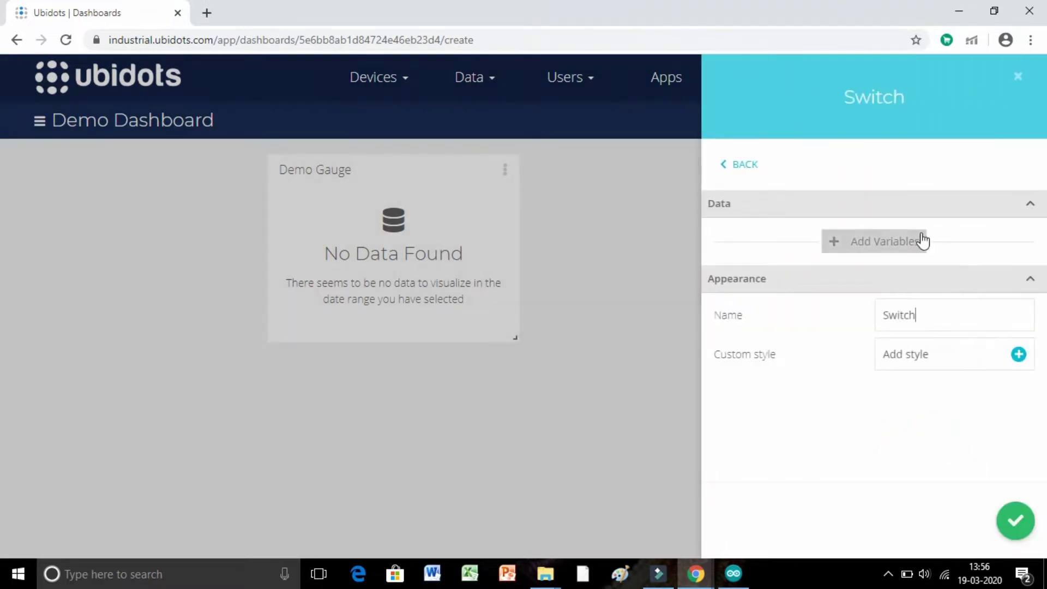
{"action": "left_click", "coordinate": [908, 249]}
{"action": "left_click", "coordinate": [538, 308]}
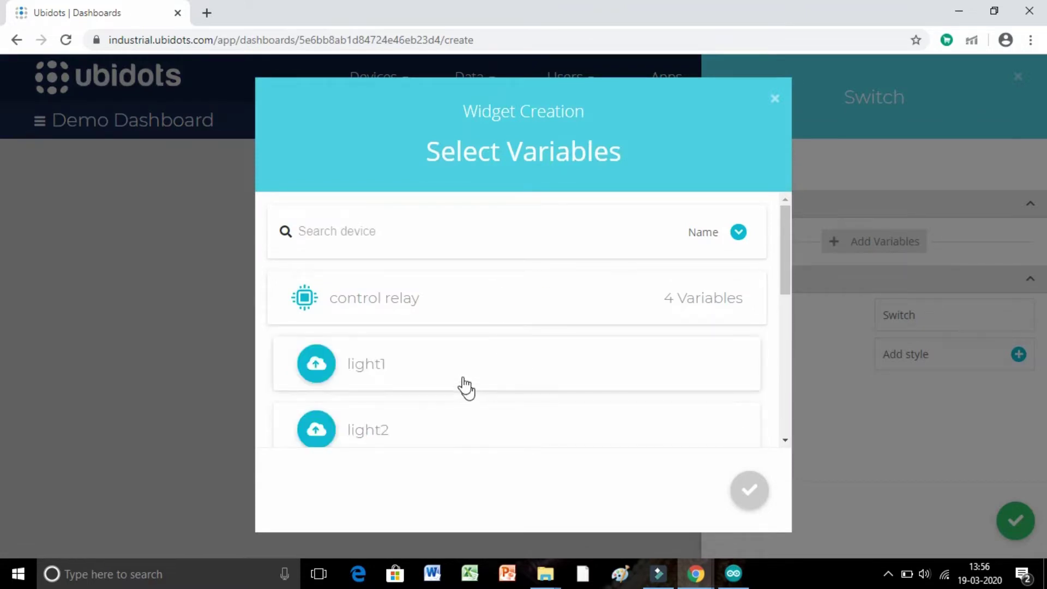
{"action": "left_click", "coordinate": [461, 378]}
{"action": "left_click", "coordinate": [762, 494]}
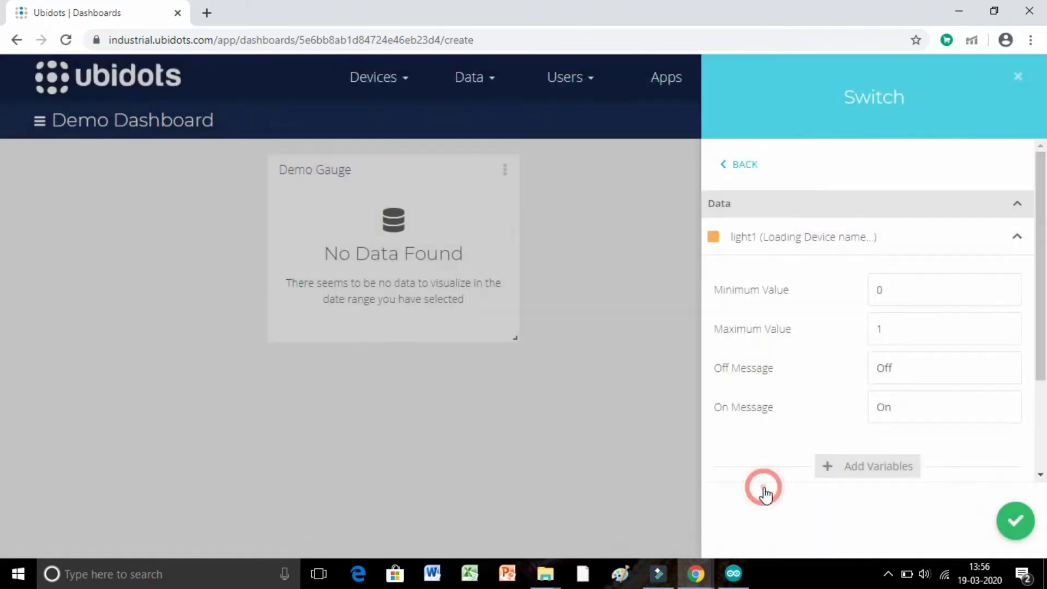
Name the light1 switch widget "light"
{"action": "scroll", "coordinate": [857, 407], "scroll_direction": "down", "scroll_amount": 3}
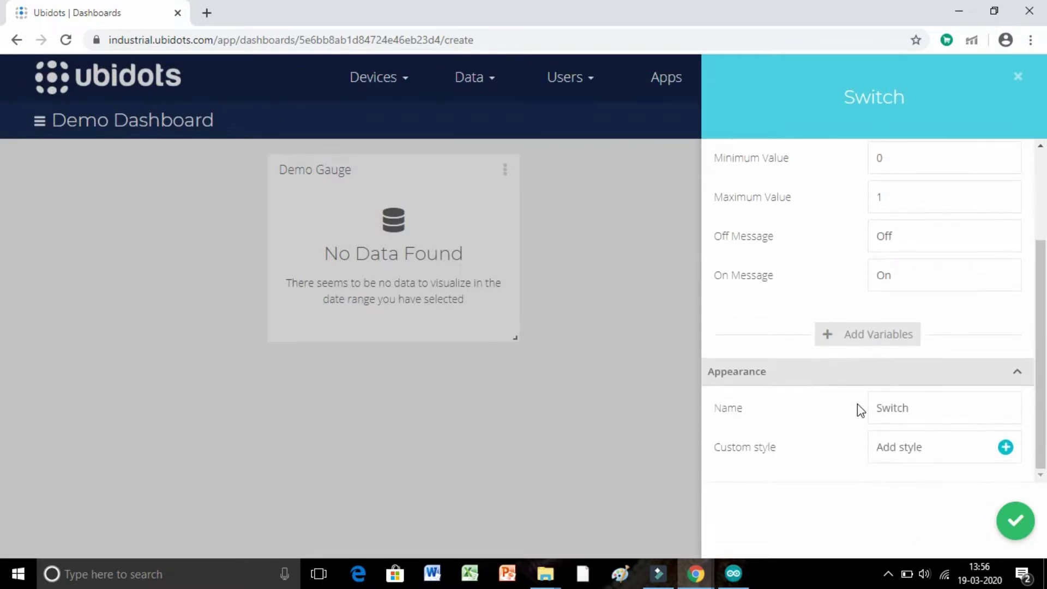
{"action": "left_click", "coordinate": [947, 411]}
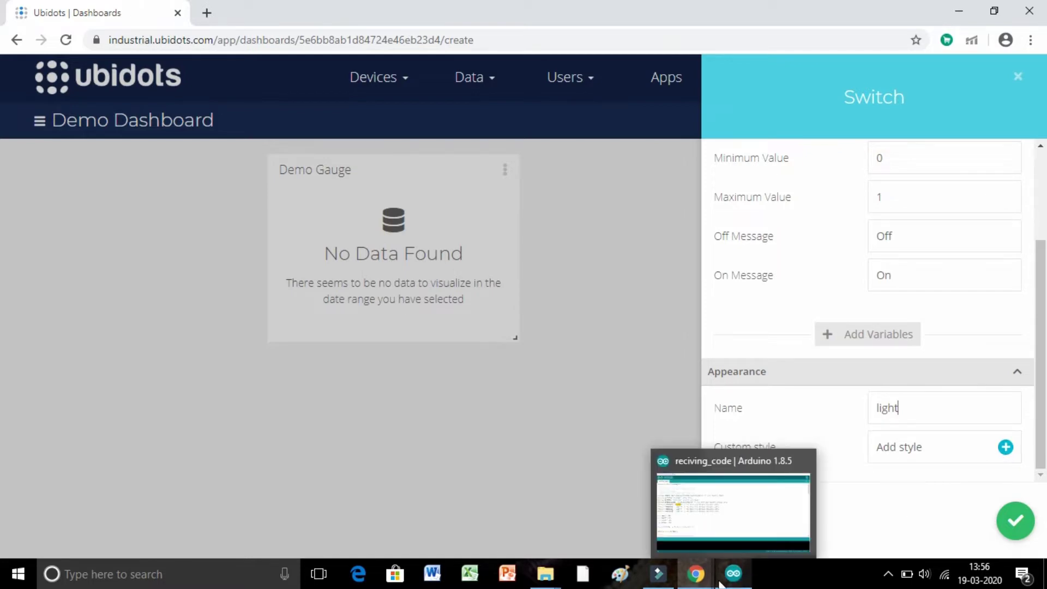
Open the "ubidots text style" file from the desktop's "greenhouse ardiuno file" folder and copy its entire JSON style code
{"action": "left_click", "coordinate": [956, 10]}
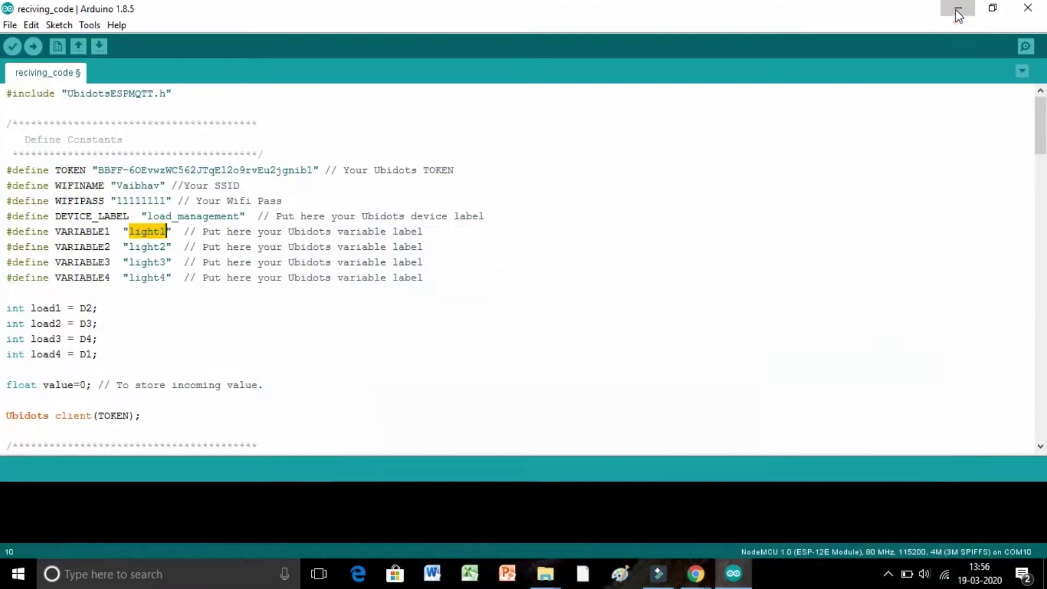
{"action": "left_click", "coordinate": [956, 9]}
{"action": "left_click", "coordinate": [956, 10]}
{"action": "double_click", "coordinate": [607, 114]}
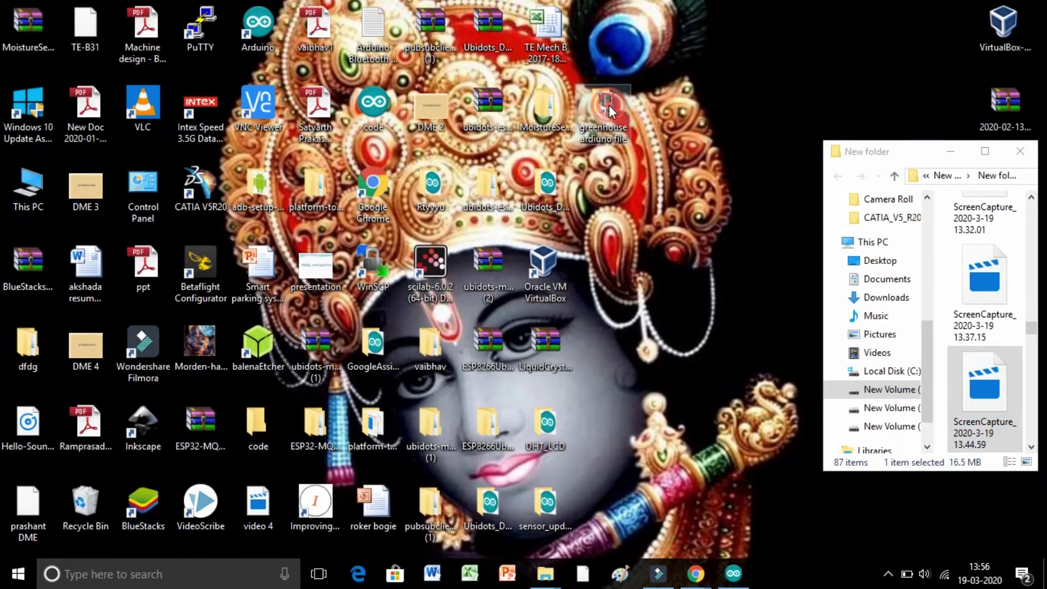
{"action": "double_click", "coordinate": [441, 164]}
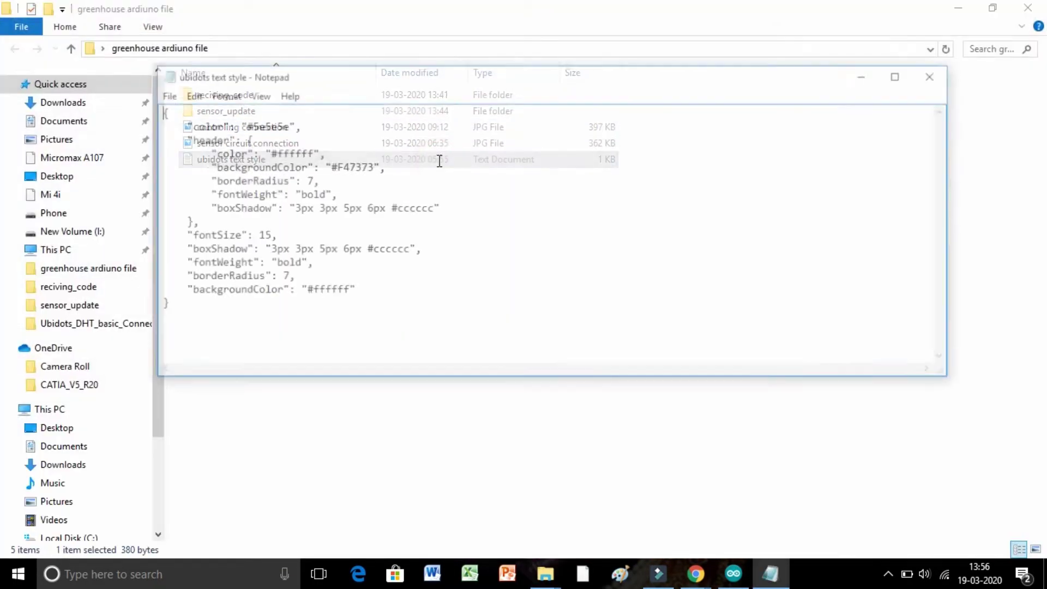
{"action": "left_click_drag", "start_coordinate": [237, 334], "coordinate": [158, 111]}
{"action": "right_click", "coordinate": [213, 168]}
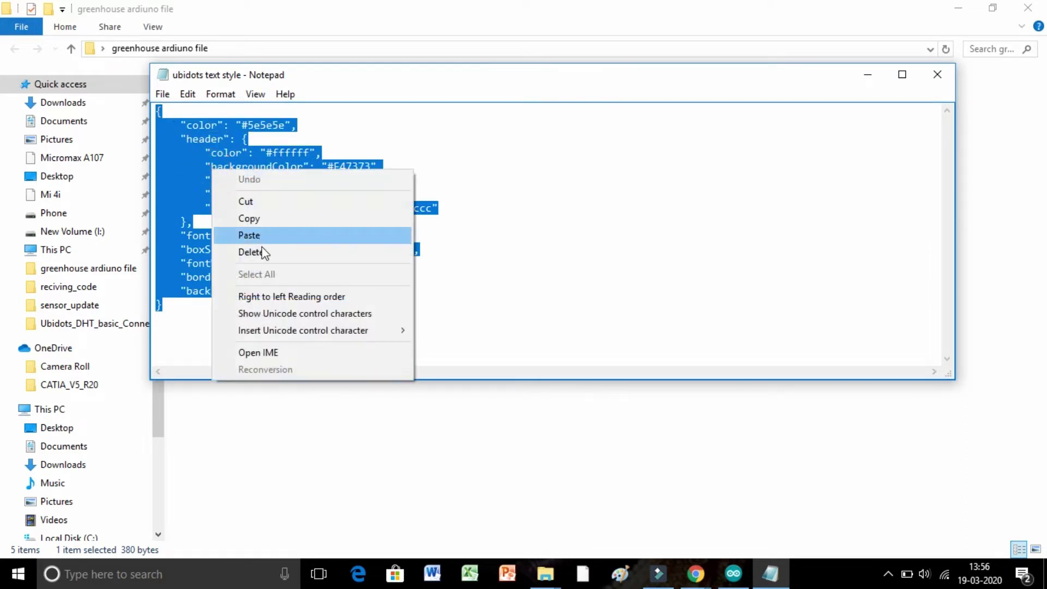
{"action": "left_click", "coordinate": [272, 221]}
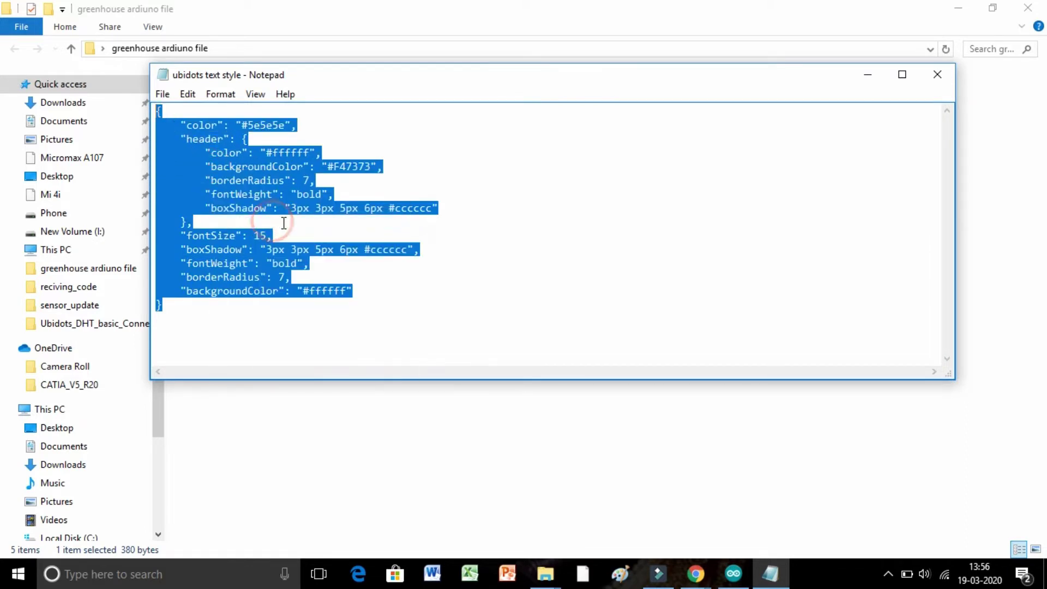
Switch back to Ubidots in Chrome, replace the light widget's custom style with the copied JSON, and save the widget
{"action": "left_click", "coordinate": [729, 578]}
{"action": "mouse_move", "coordinate": [698, 574]}
{"action": "left_click", "coordinate": [755, 548]}
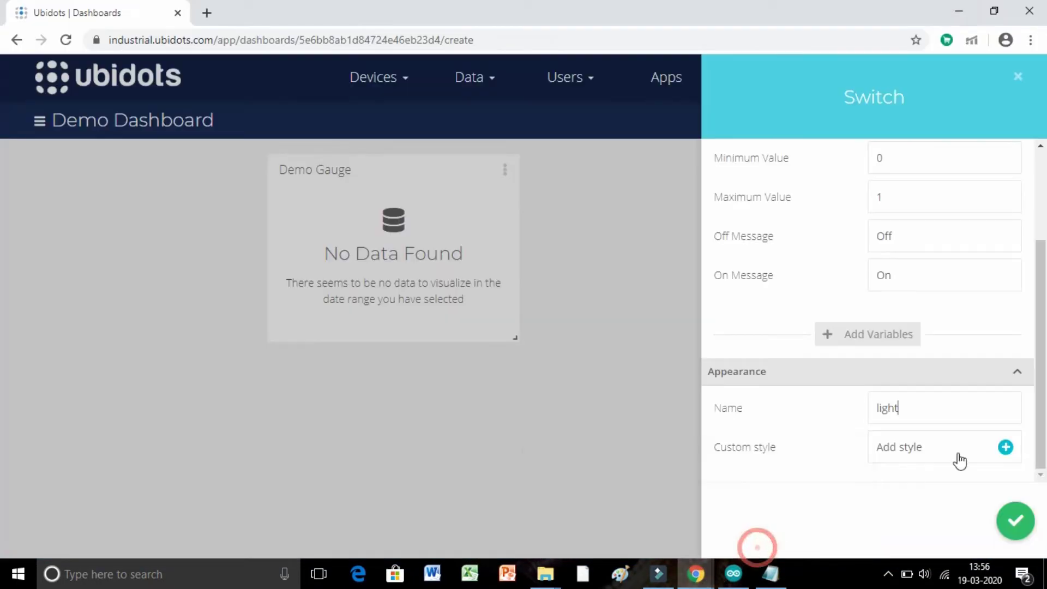
{"action": "left_click", "coordinate": [994, 446]}
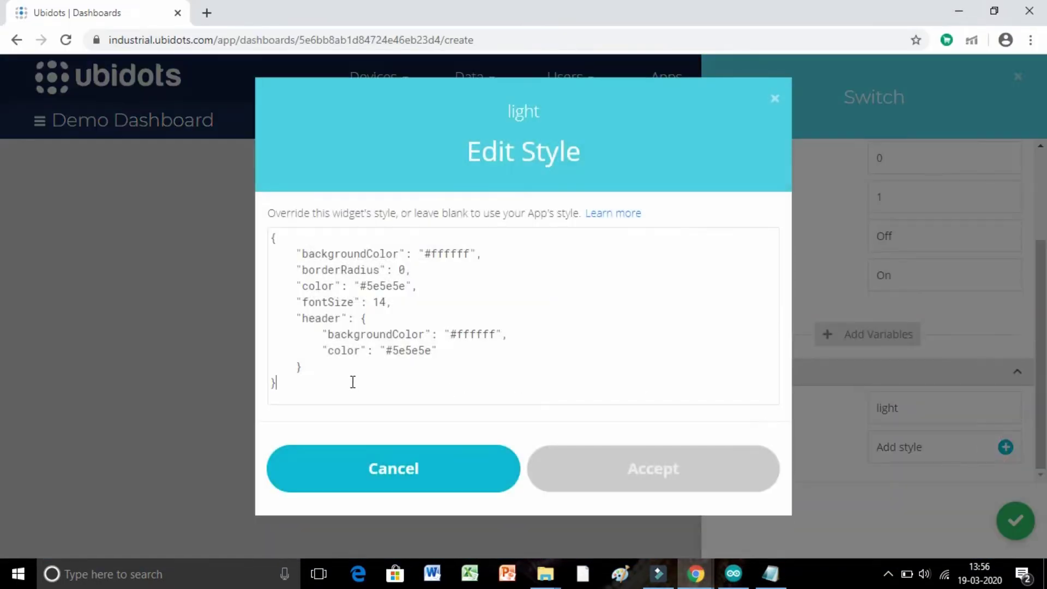
{"action": "left_click_drag", "start_coordinate": [355, 383], "coordinate": [282, 237]}
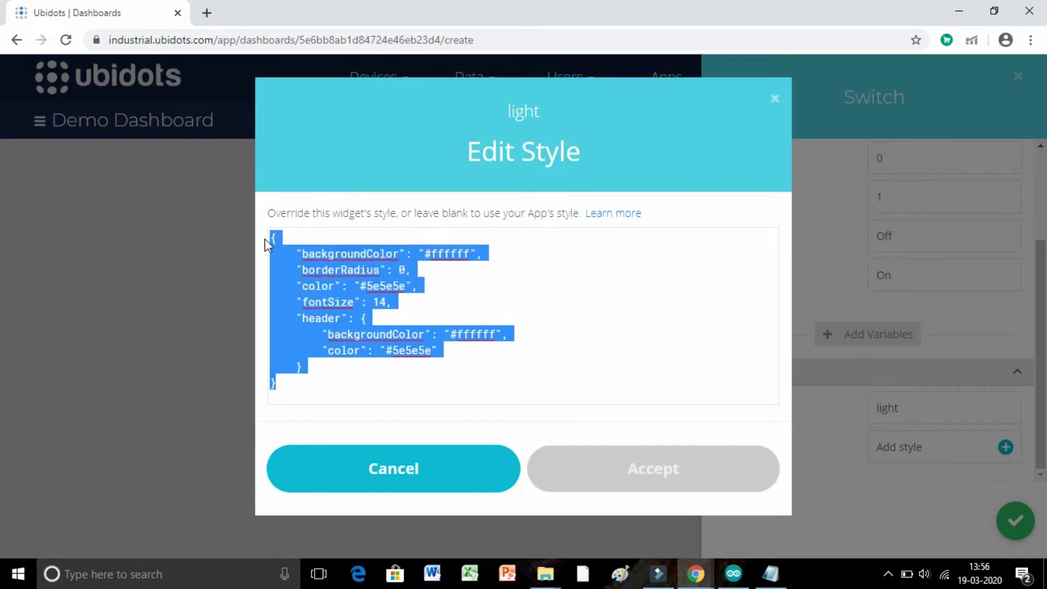
{"action": "key", "text": "BackSpace"}
{"action": "right_click", "coordinate": [279, 244]}
{"action": "left_click", "coordinate": [346, 343]}
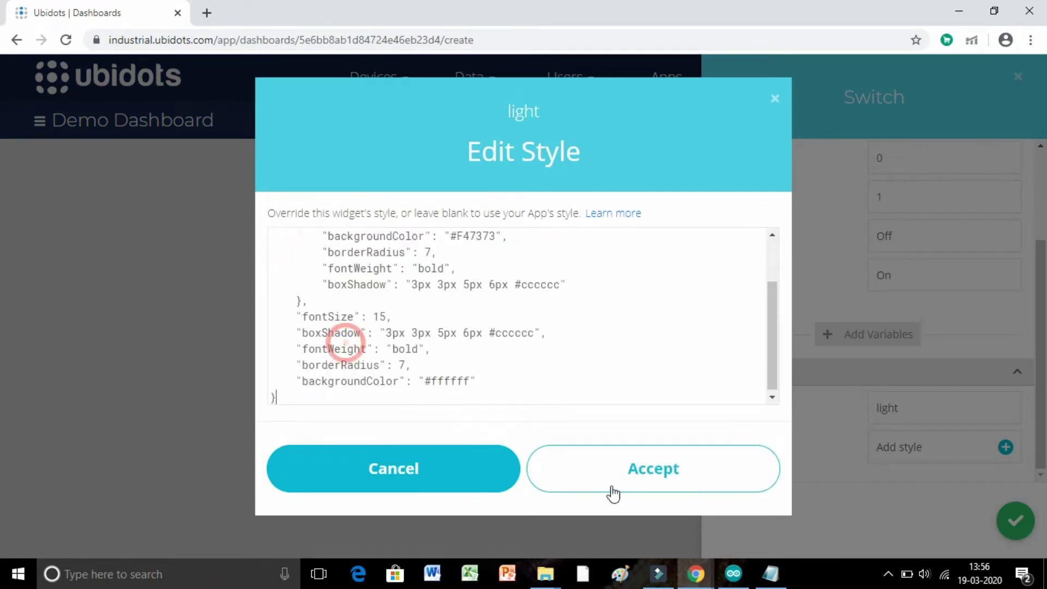
{"action": "left_click", "coordinate": [685, 468]}
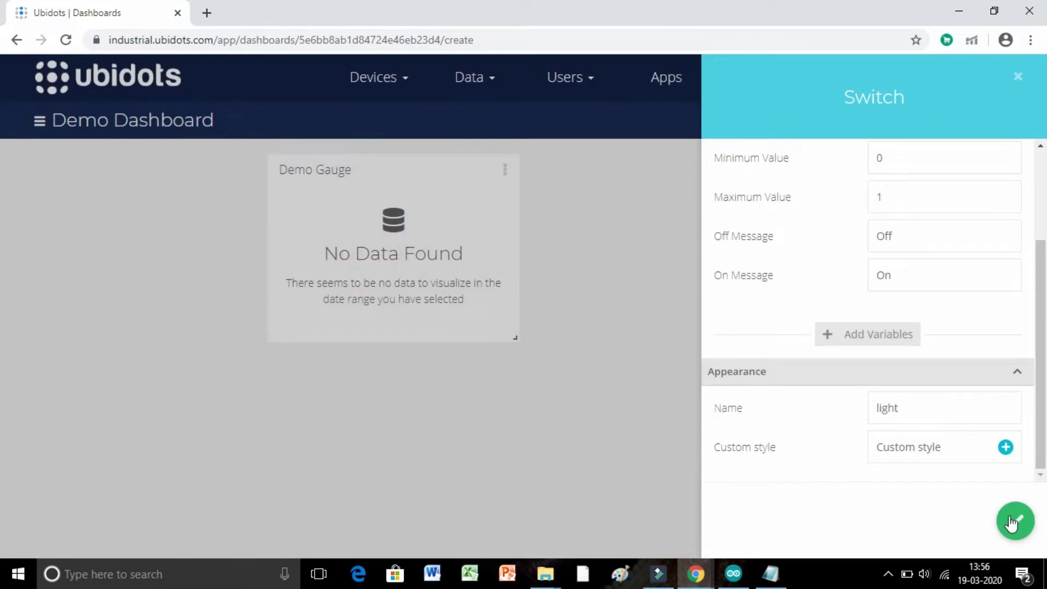
{"action": "left_click", "coordinate": [1012, 525]}
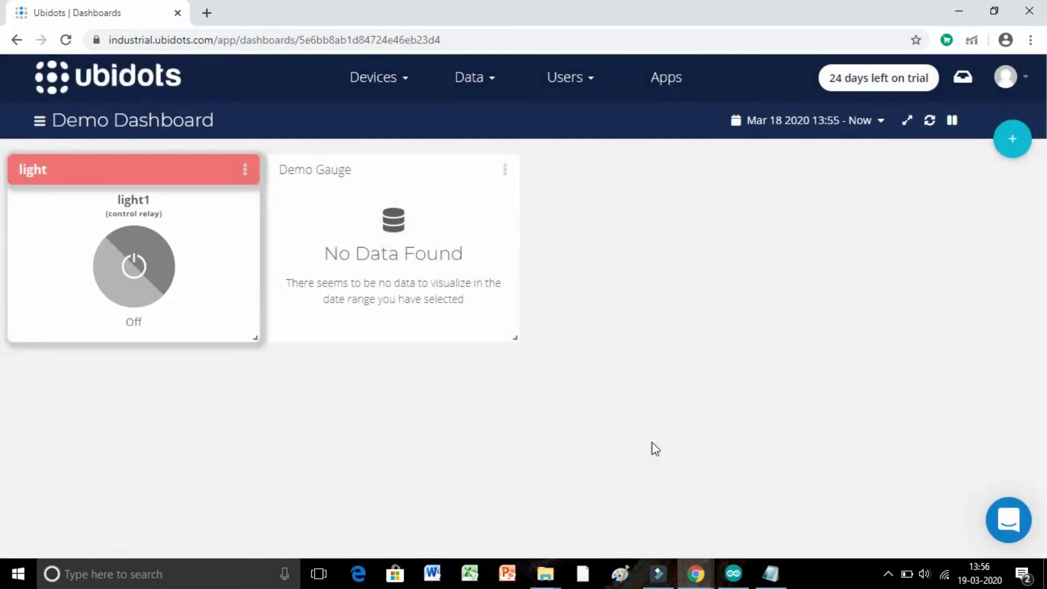
Start a second Switch widget on the Demo Dashboard and link it to the light2 variable of control relay
{"action": "left_click", "coordinate": [1025, 142]}
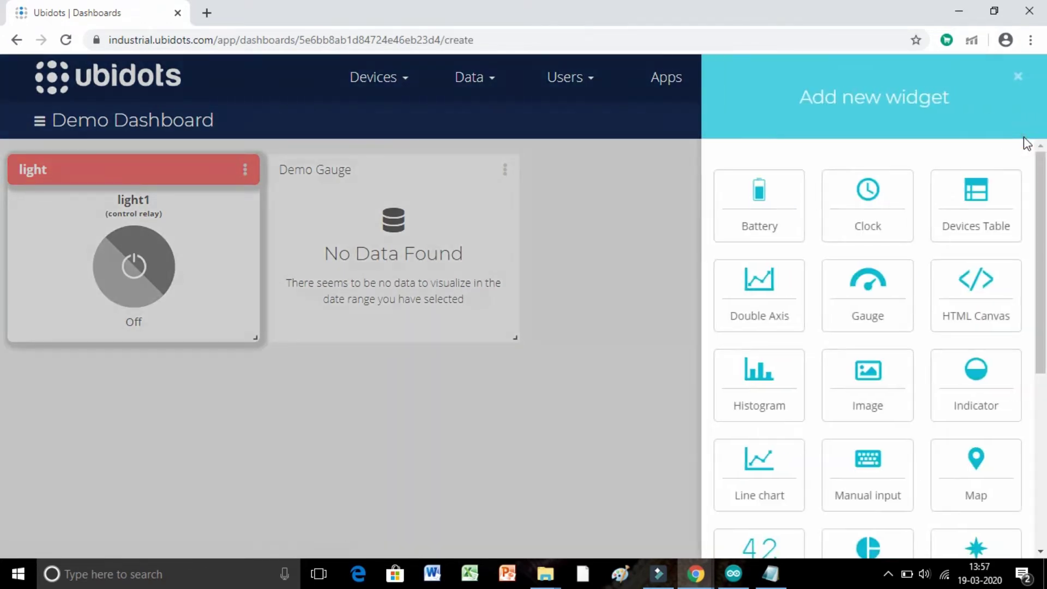
{"action": "scroll", "coordinate": [1005, 431], "scroll_direction": "down", "scroll_amount": 3}
{"action": "left_click", "coordinate": [999, 484]}
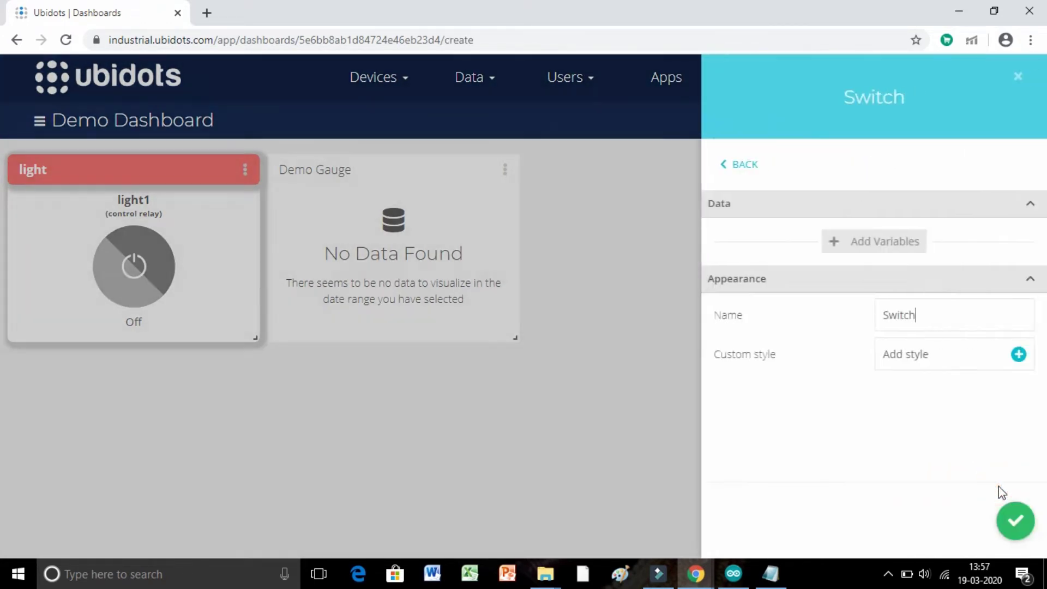
{"action": "left_click", "coordinate": [880, 243]}
{"action": "left_click", "coordinate": [402, 302]}
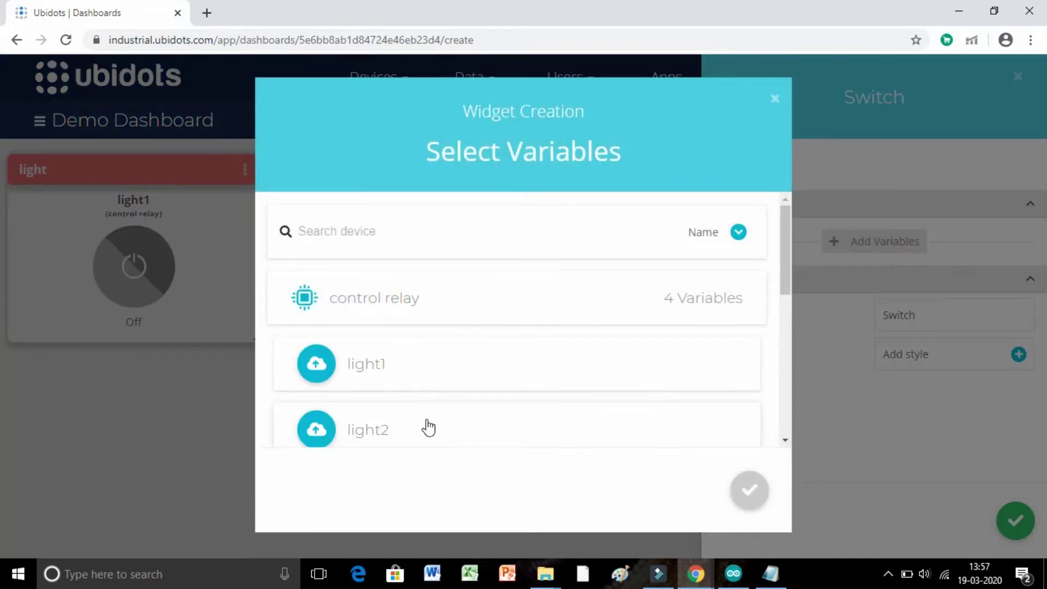
{"action": "left_click", "coordinate": [424, 423]}
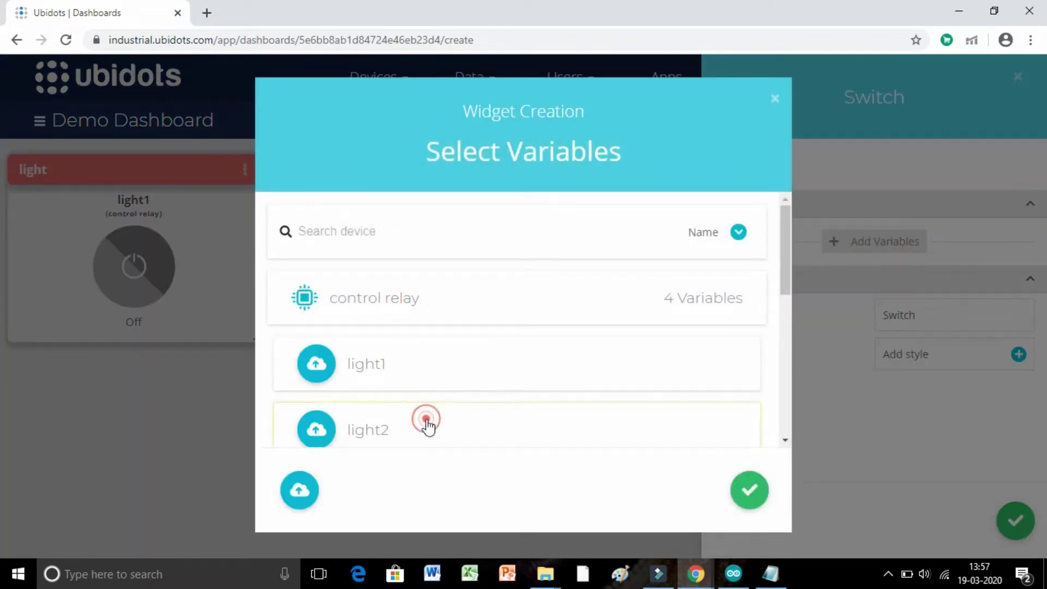
{"action": "left_click", "coordinate": [752, 488]}
Set the light2 switch's minimum value to 2 and maximum value to 3, and name the widget "fan"
{"action": "scroll", "coordinate": [873, 466], "scroll_direction": "down", "scroll_amount": 3}
{"action": "scroll", "coordinate": [875, 464], "scroll_direction": "up", "scroll_amount": 3}
{"action": "left_click", "coordinate": [906, 291]}
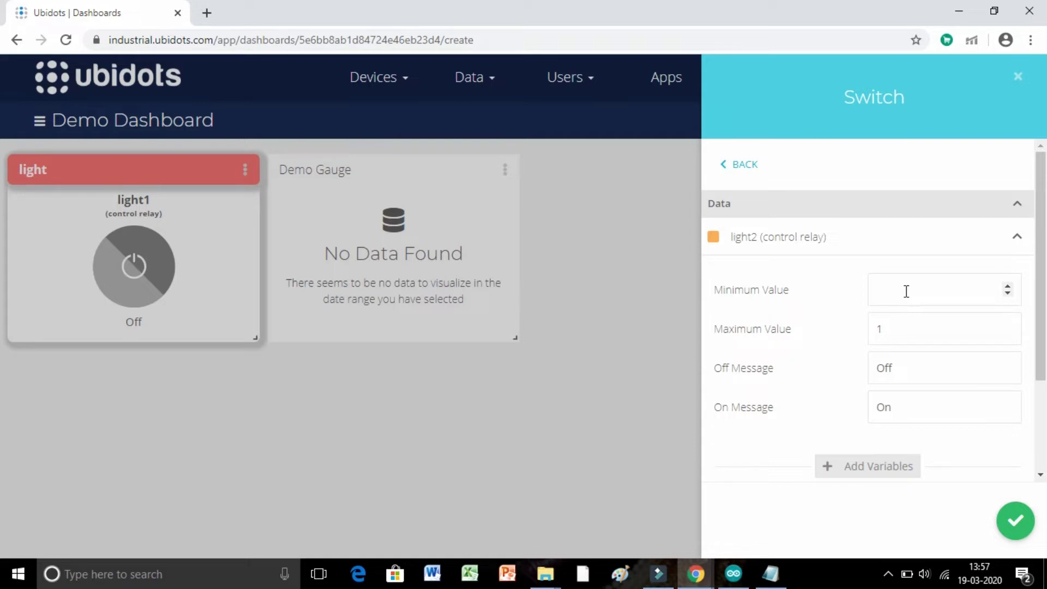
{"action": "left_click", "coordinate": [884, 328]}
{"action": "scroll", "coordinate": [889, 421], "scroll_direction": "down", "scroll_amount": 3}
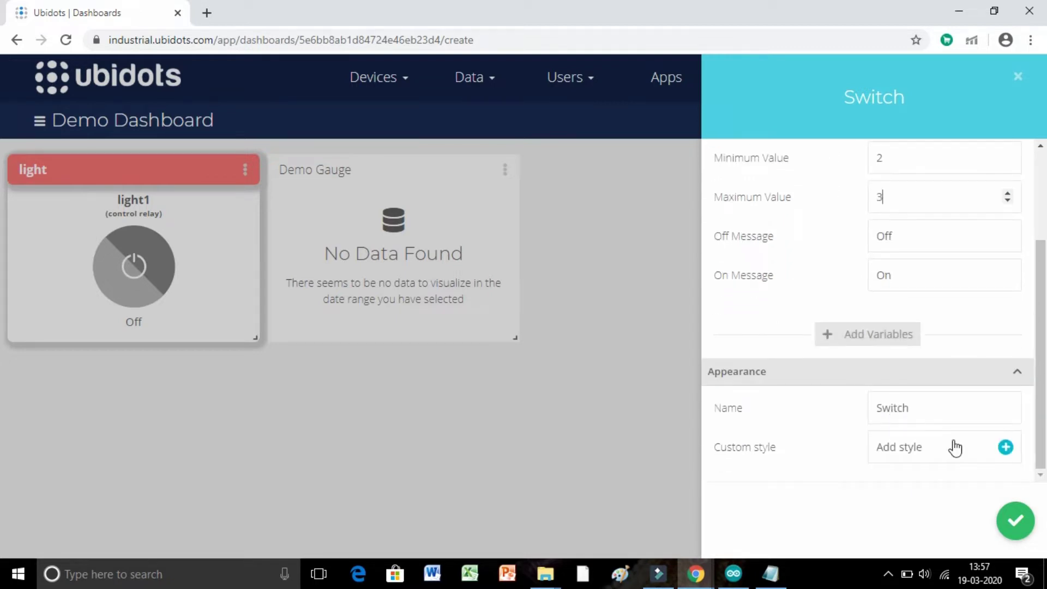
{"action": "left_click", "coordinate": [948, 404]}
Replace the fan widget's default custom style with the copied JSON style code and save the widget
{"action": "left_click", "coordinate": [930, 447]}
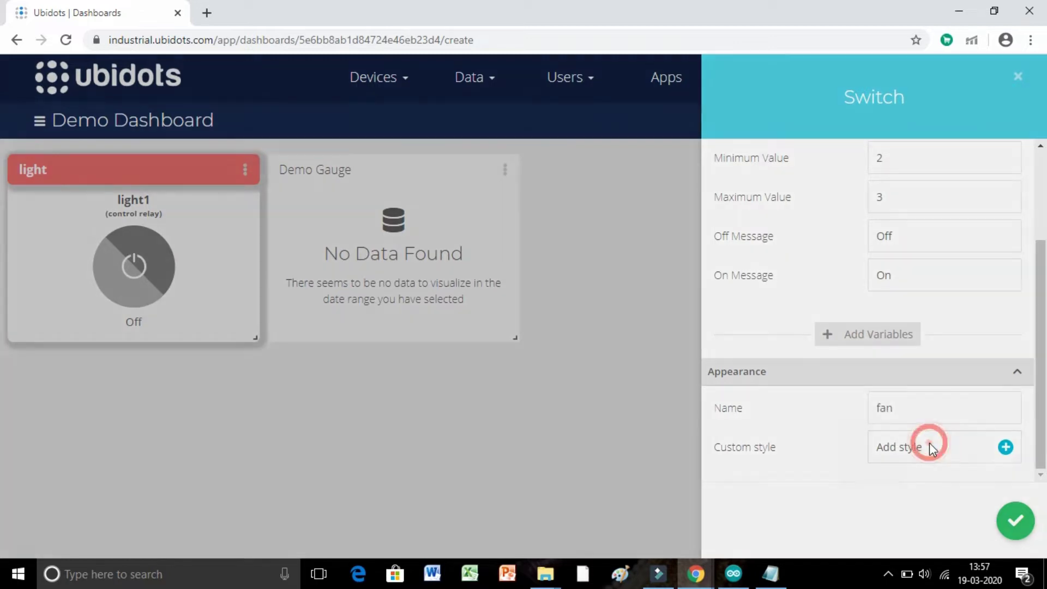
{"action": "left_click_drag", "start_coordinate": [314, 402], "coordinate": [254, 238]}
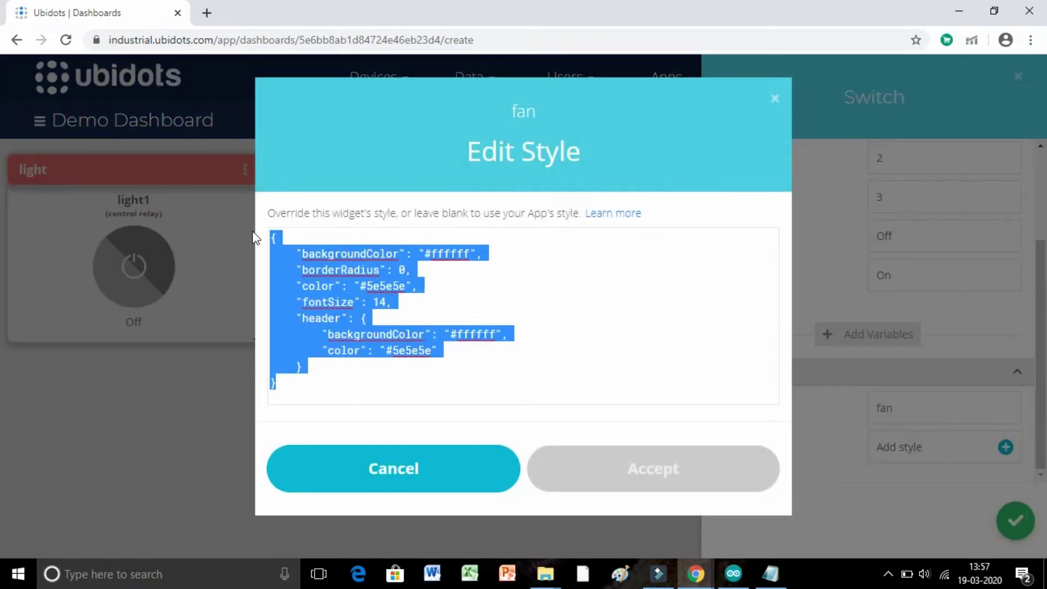
{"action": "key", "text": "BackSpace"}
{"action": "right_click", "coordinate": [300, 257]}
{"action": "left_click", "coordinate": [360, 352]}
{"action": "left_click", "coordinate": [622, 487]}
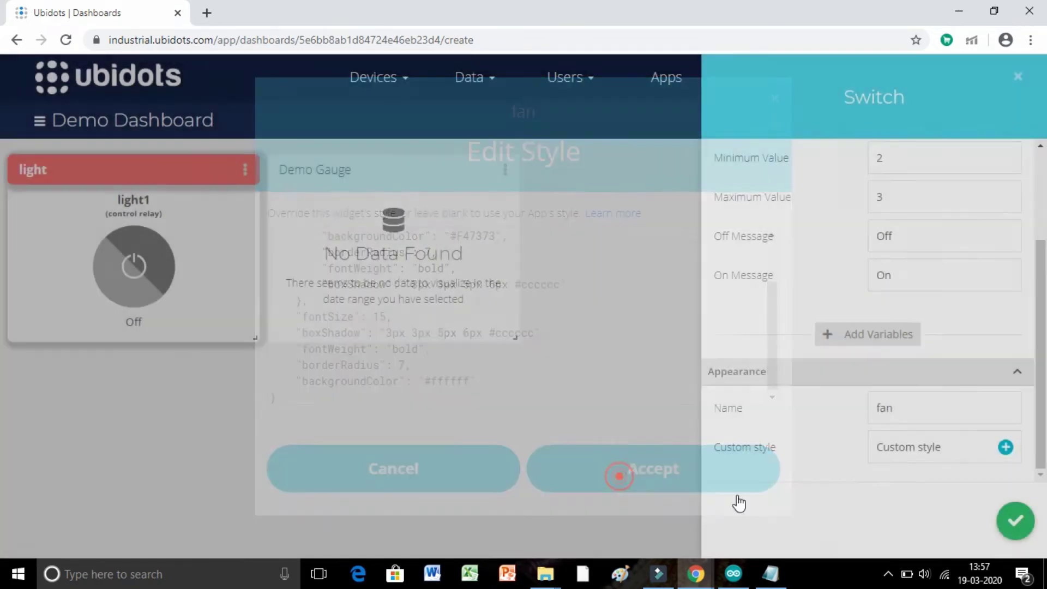
{"action": "scroll", "coordinate": [947, 462], "scroll_direction": "up", "scroll_amount": 2}
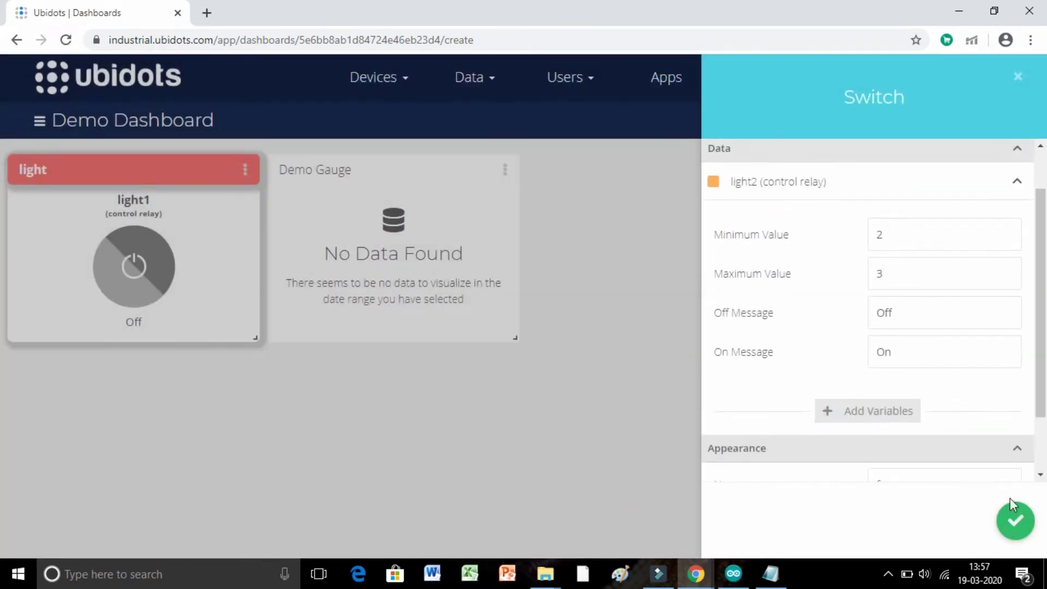
{"action": "left_click", "coordinate": [1028, 529]}
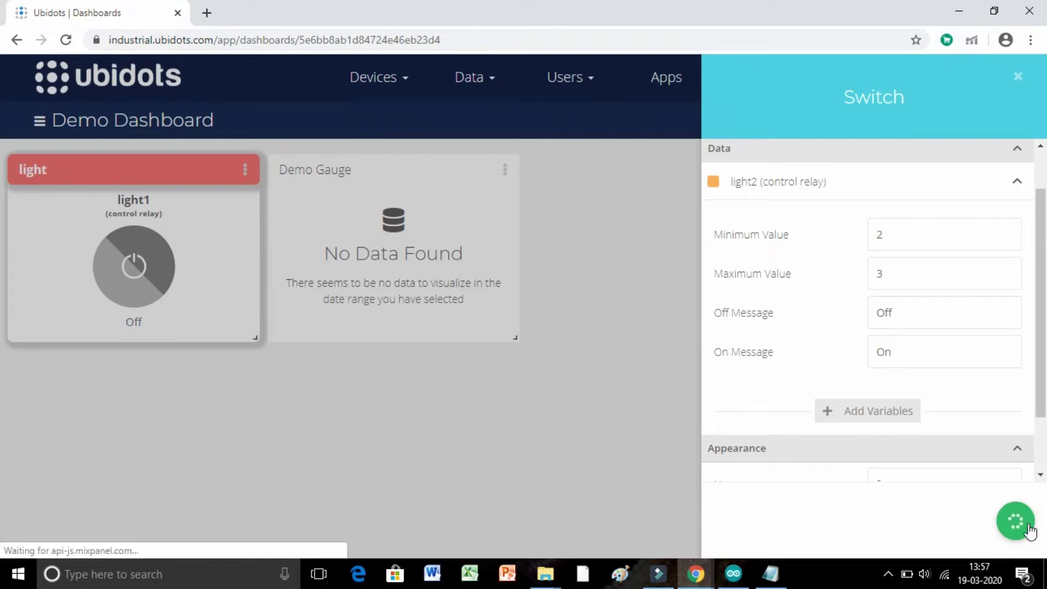
Start a third Switch widget on the Demo Dashboard and link it to the light3 variable of control relay
{"action": "scroll", "coordinate": [543, 446], "scroll_direction": "down", "scroll_amount": 2}
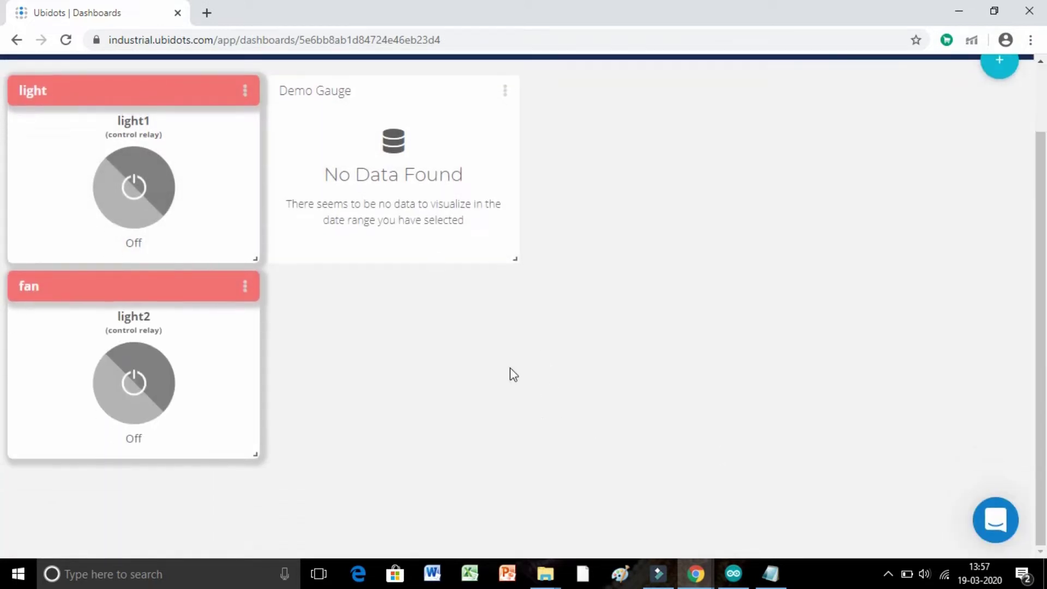
{"action": "scroll", "coordinate": [977, 159], "scroll_direction": "up", "scroll_amount": 2}
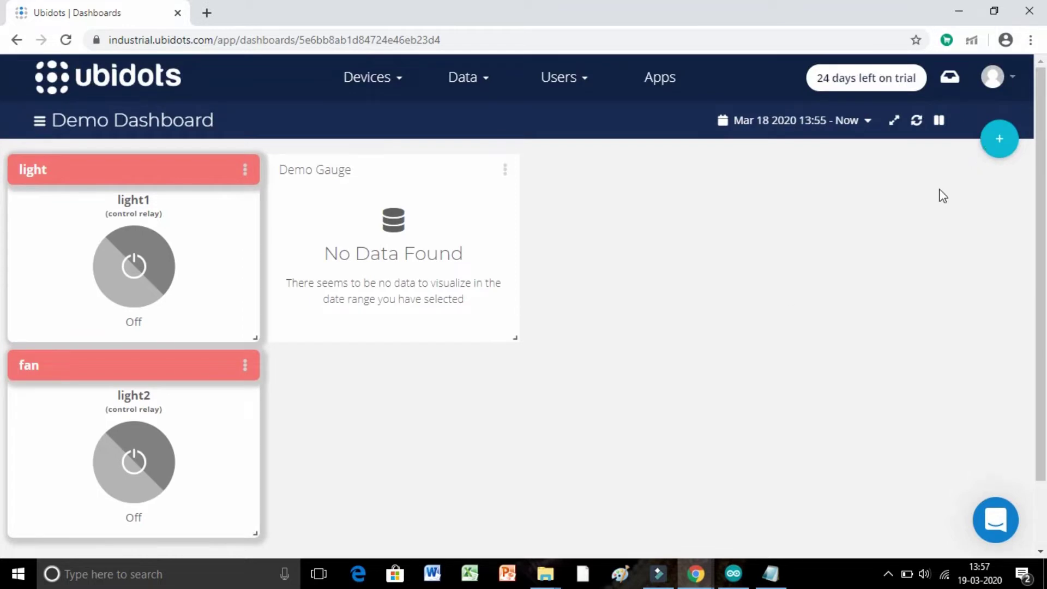
{"action": "left_click", "coordinate": [1000, 140]}
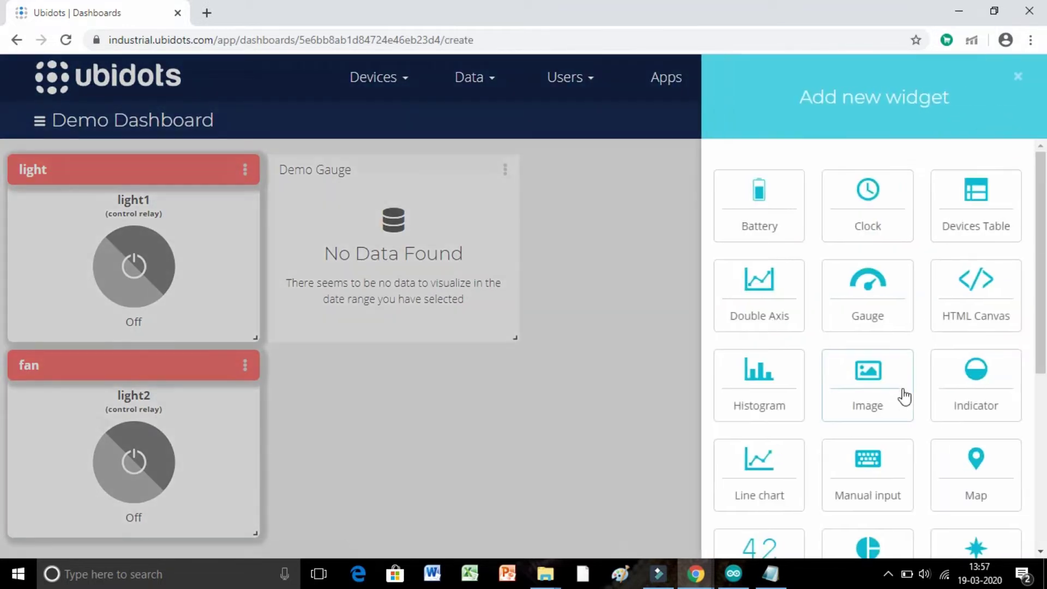
{"action": "scroll", "coordinate": [975, 467], "scroll_direction": "down", "scroll_amount": 4}
{"action": "left_click", "coordinate": [977, 440]}
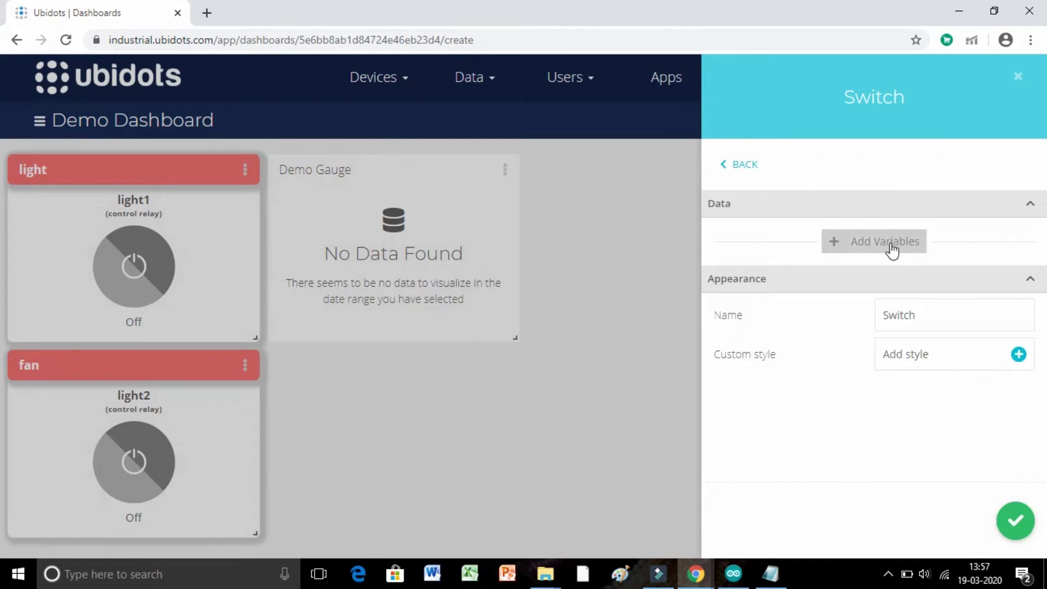
{"action": "left_click", "coordinate": [891, 246]}
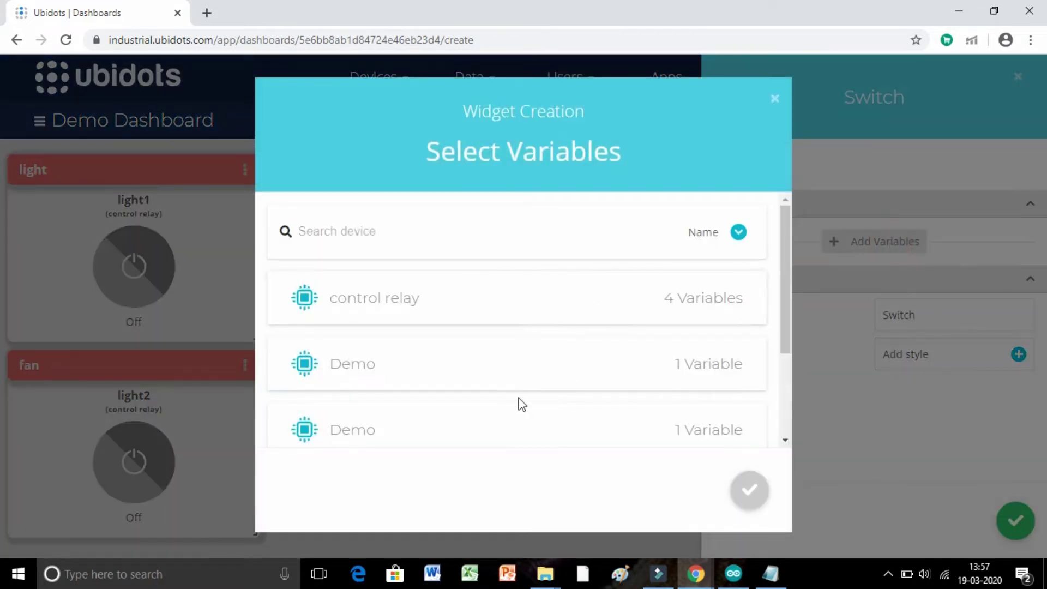
{"action": "left_click", "coordinate": [461, 306]}
{"action": "scroll", "coordinate": [460, 423], "scroll_direction": "down", "scroll_amount": 1}
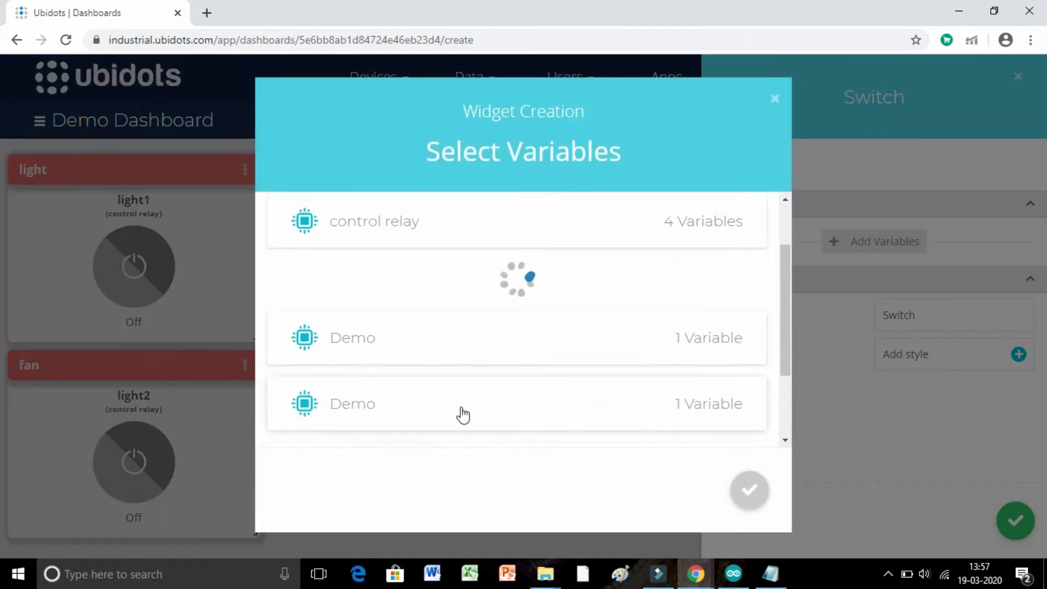
{"action": "left_click", "coordinate": [456, 422]}
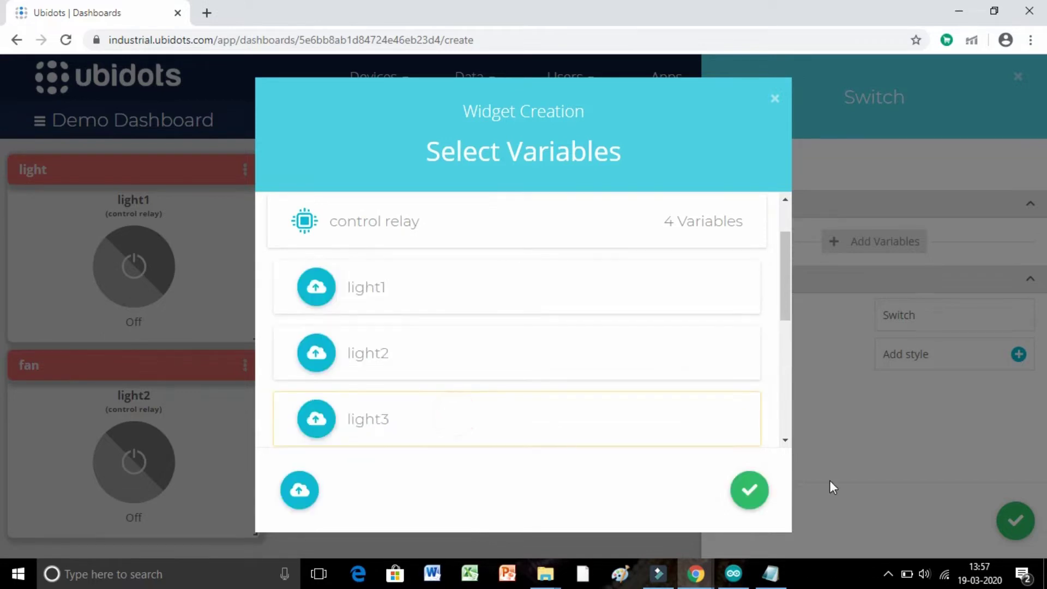
{"action": "left_click", "coordinate": [750, 490]}
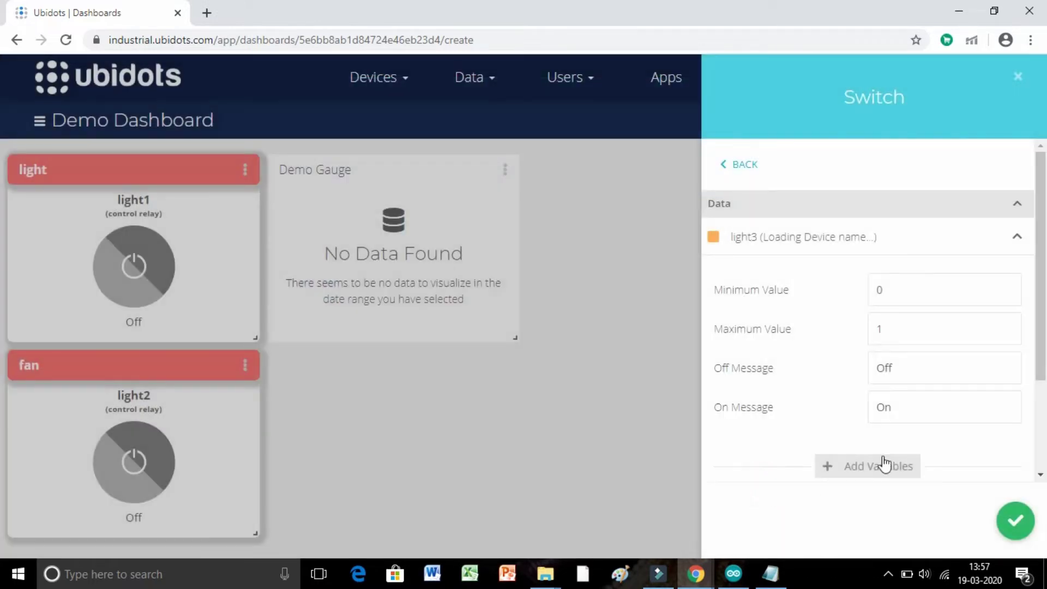
Set the light3 switch's minimum value to 4 and maximum value to 5, and enter "fan" as its name
{"action": "scroll", "coordinate": [924, 440], "scroll_direction": "down", "scroll_amount": 1}
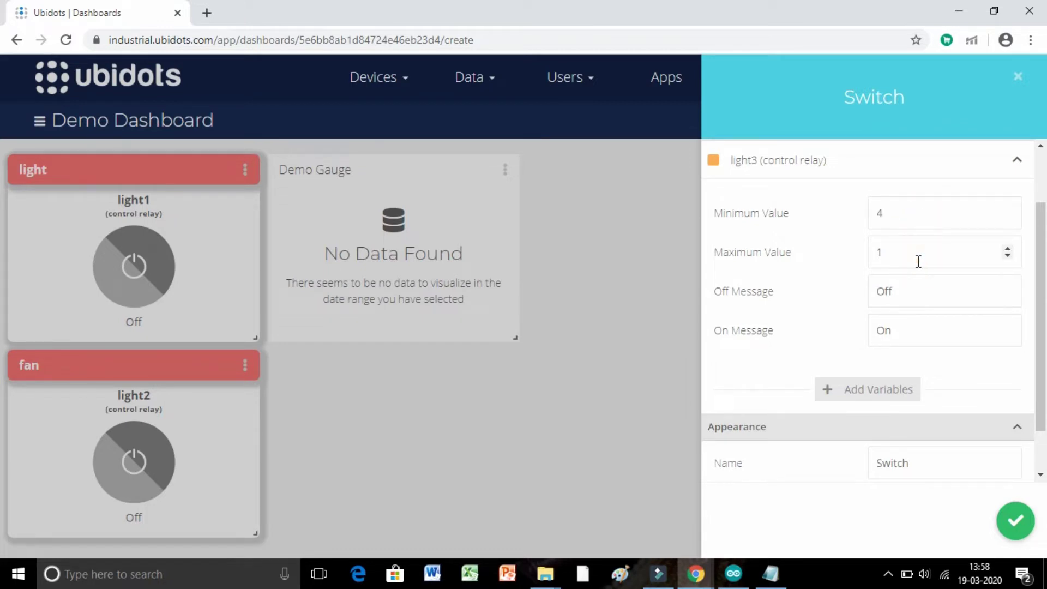
{"action": "scroll", "coordinate": [936, 386], "scroll_direction": "down", "scroll_amount": 1}
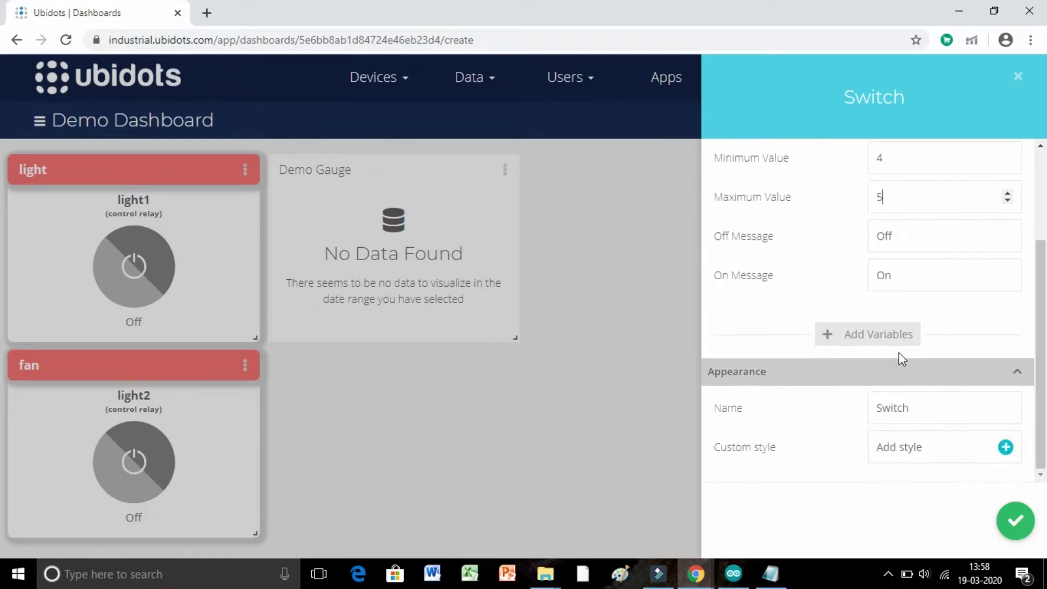
{"action": "left_click", "coordinate": [926, 414]}
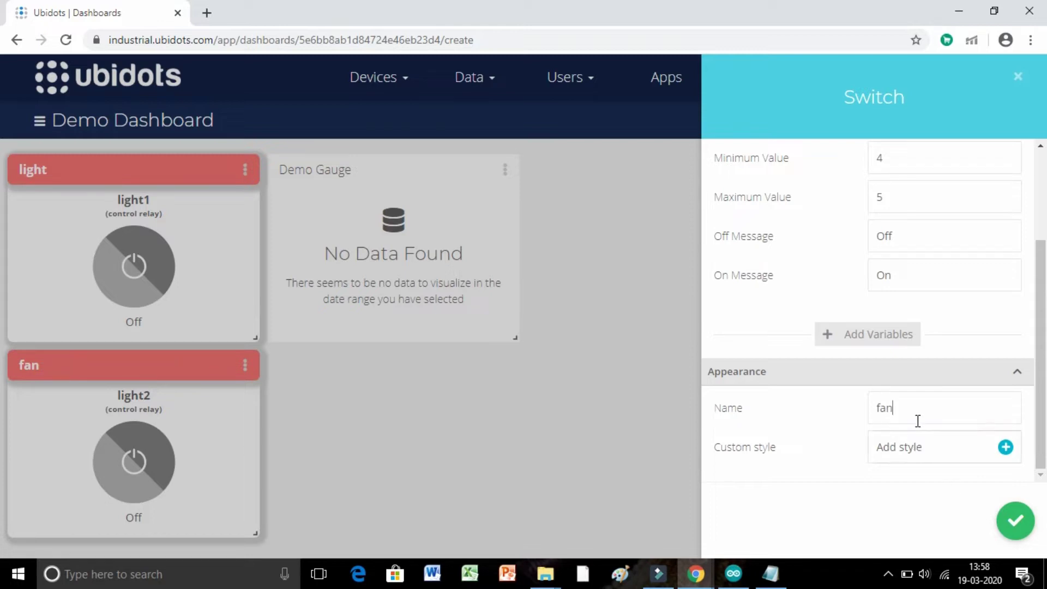
Complete the light3 switch's name as "fan2", replace its default custom style with the copied JSON style code, and save the widget
{"action": "type", "text": "2"}
{"action": "left_click", "coordinate": [917, 458]}
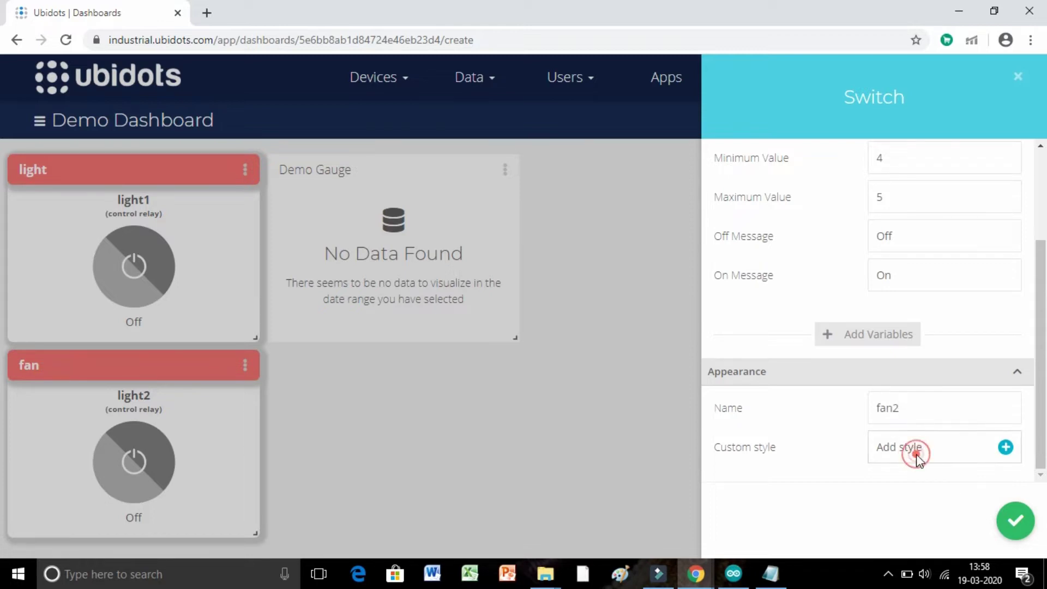
{"action": "left_click_drag", "start_coordinate": [298, 388], "coordinate": [271, 232]}
{"action": "key", "text": "BackSpace"}
{"action": "right_click", "coordinate": [283, 241]}
{"action": "left_click", "coordinate": [346, 339]}
{"action": "left_click", "coordinate": [675, 484]}
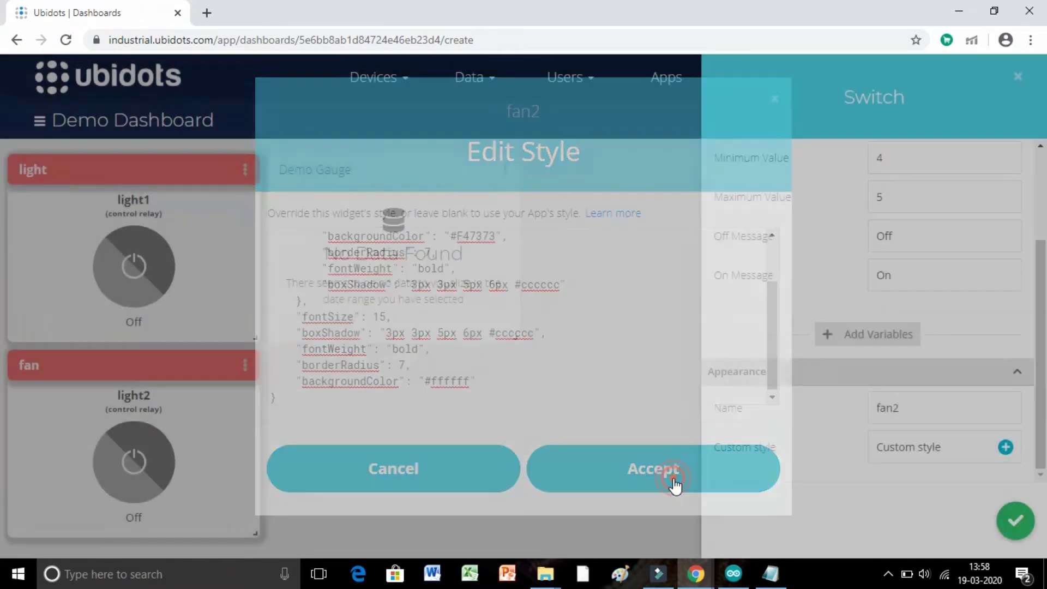
{"action": "left_click", "coordinate": [1017, 521]}
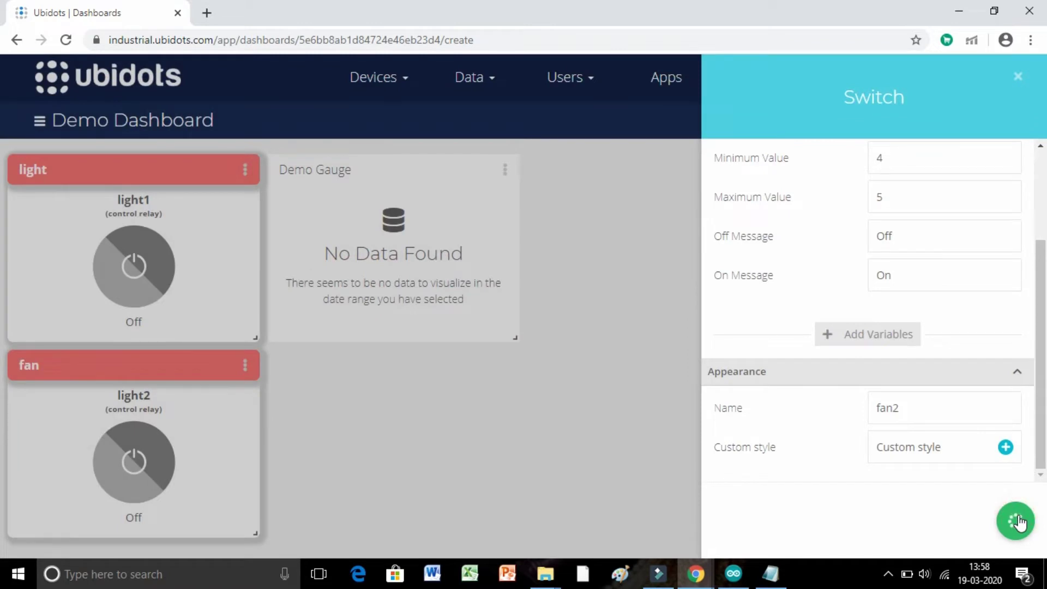
Move the fan2 widget to the top row of the dashboard, on the far side of the Demo Gauge
{"action": "scroll", "coordinate": [300, 456], "scroll_direction": "down", "scroll_amount": 4}
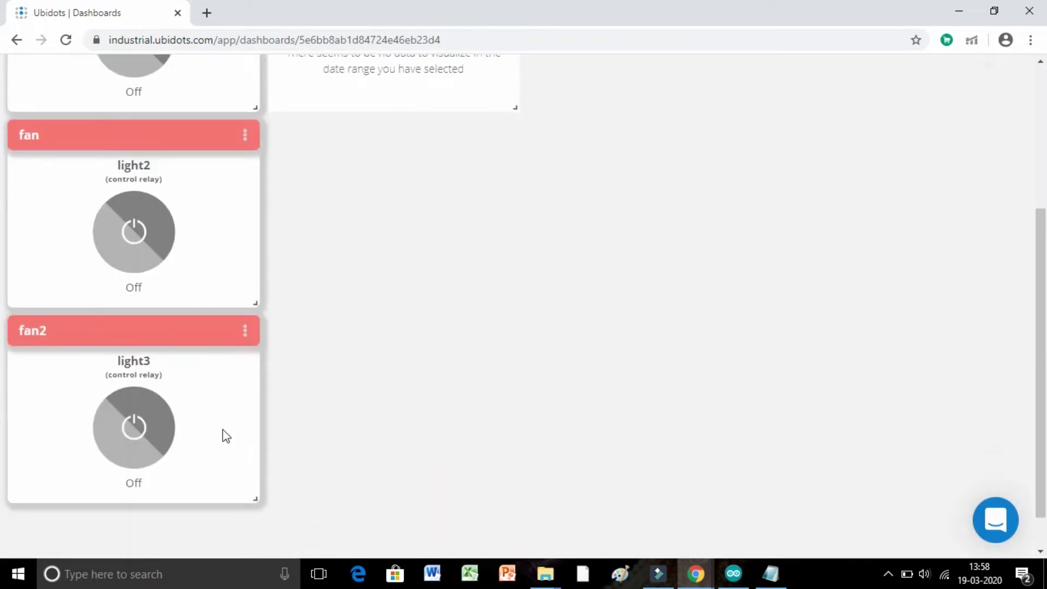
{"action": "double_click", "coordinate": [234, 356]}
{"action": "left_click", "coordinate": [229, 353]}
{"action": "double_click", "coordinate": [229, 346]}
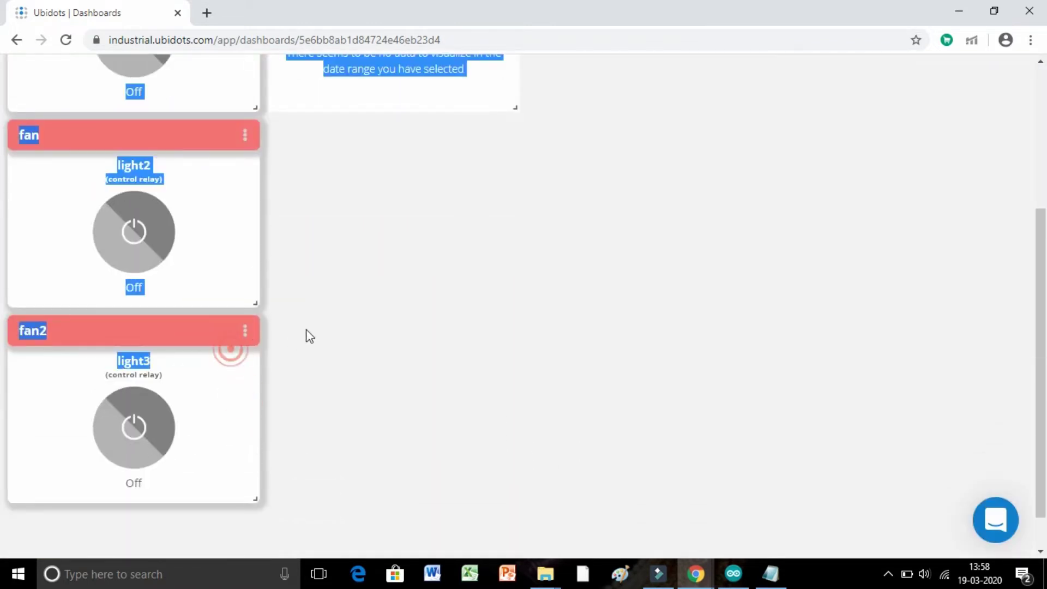
{"action": "left_click_drag", "start_coordinate": [244, 342], "coordinate": [728, 93]}
{"action": "scroll", "coordinate": [500, 374], "scroll_direction": "up", "scroll_amount": 3}
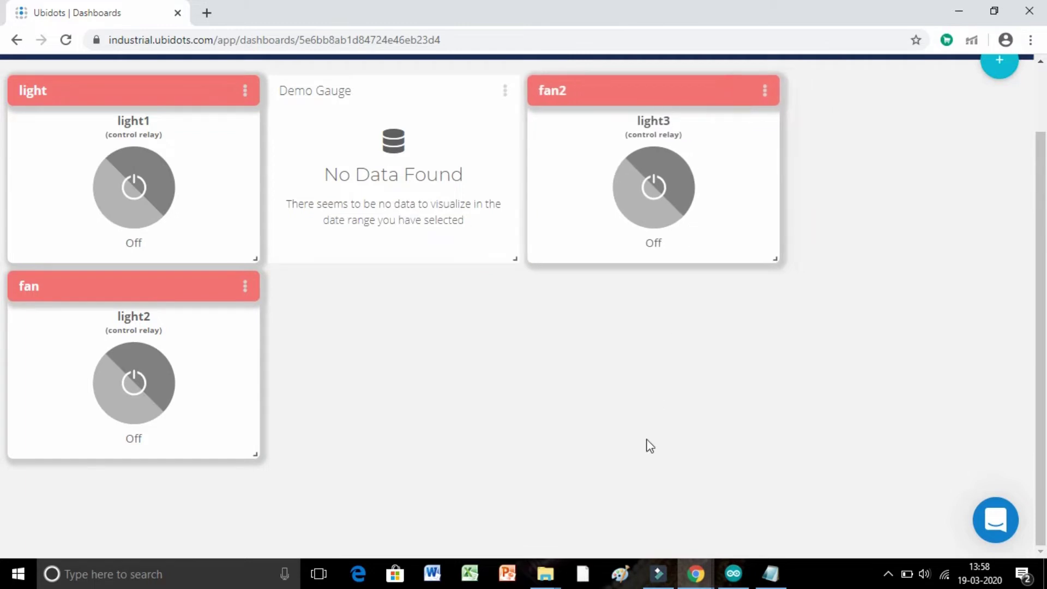
Delete the Demo Gauge widget and move the fan2 switch into its place beside the light switch
{"action": "left_click", "coordinate": [507, 91]}
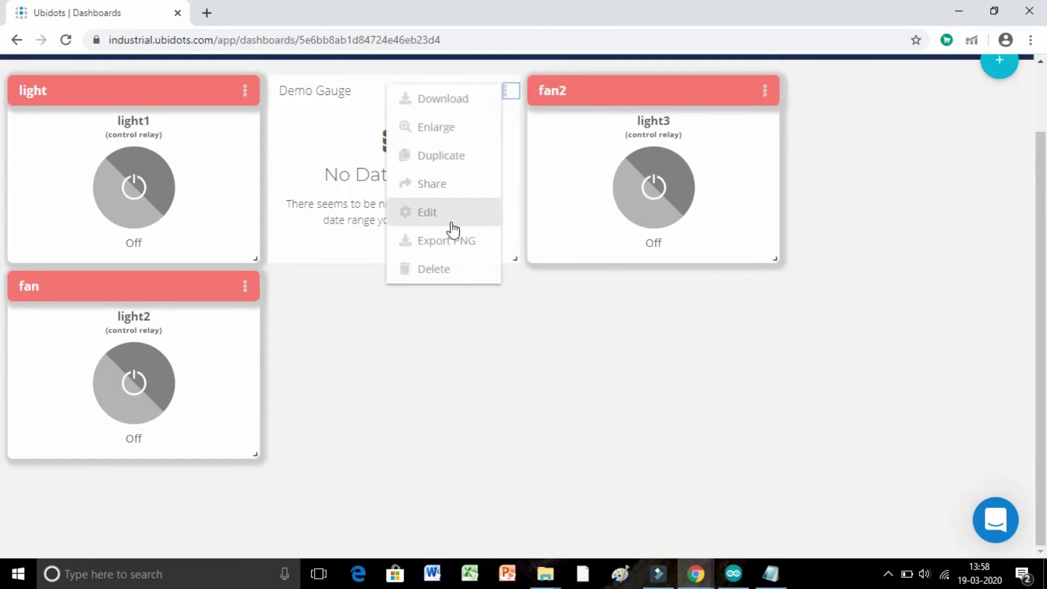
{"action": "left_click", "coordinate": [456, 270]}
{"action": "left_click", "coordinate": [603, 296]}
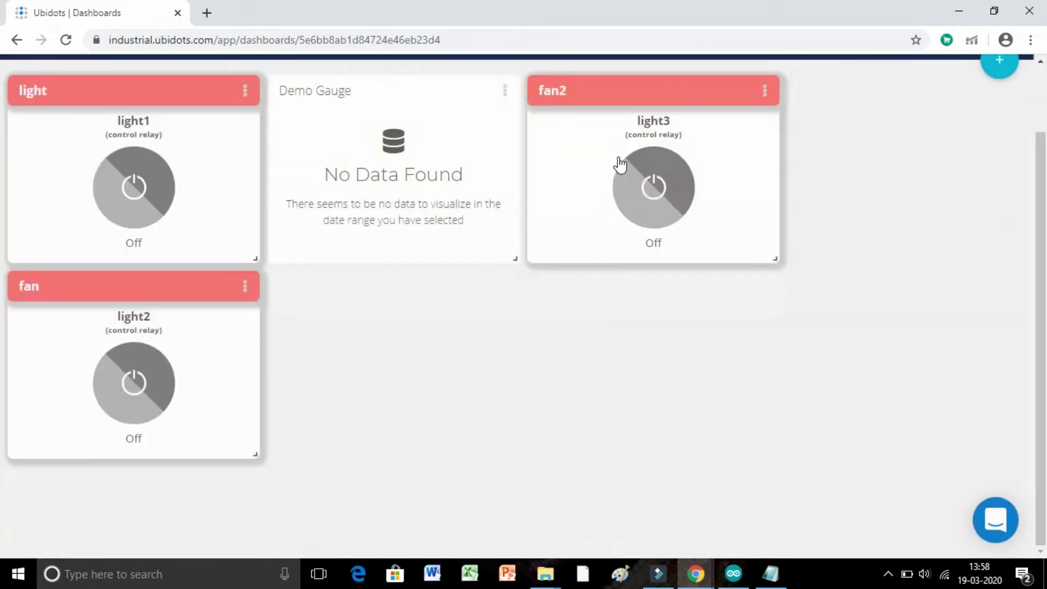
{"action": "left_click_drag", "start_coordinate": [659, 89], "coordinate": [414, 90]}
{"action": "left_click", "coordinate": [532, 365]}
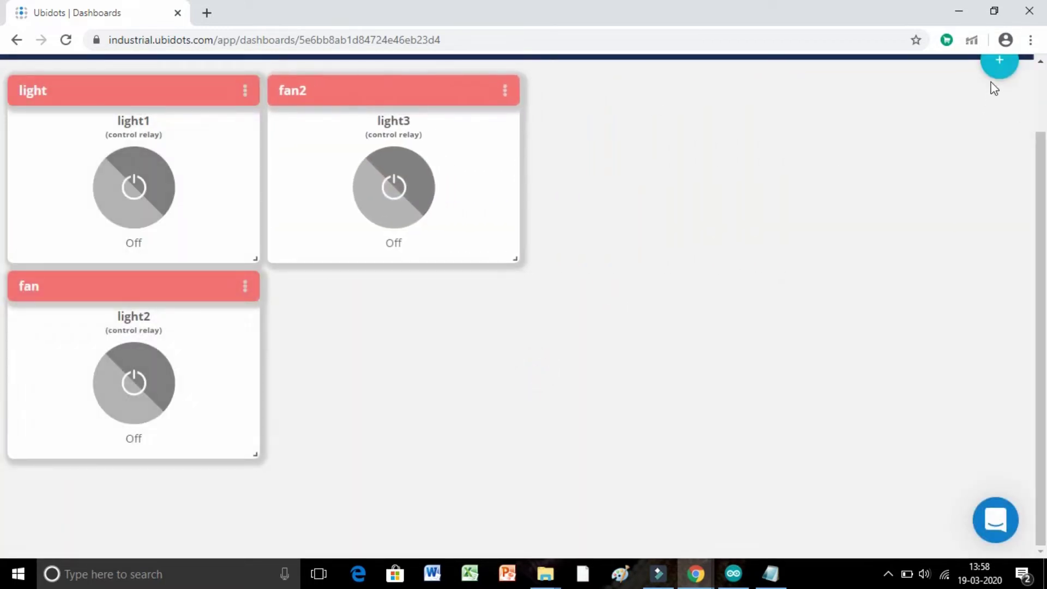
Start a fourth Switch widget on the Demo Dashboard and link it to the light4 variable of control relay
{"action": "left_click", "coordinate": [999, 65]}
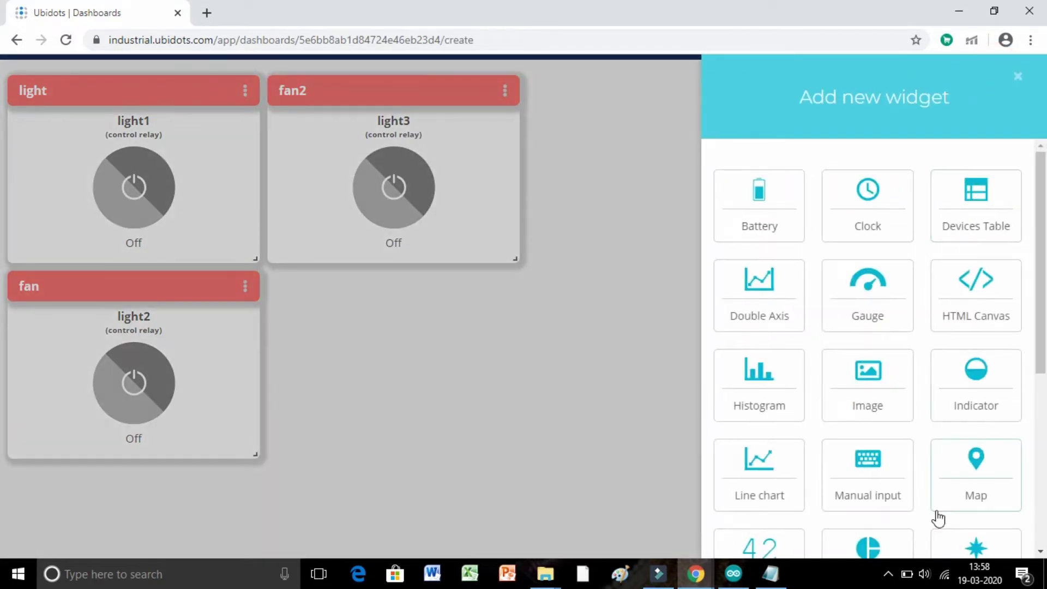
{"action": "scroll", "coordinate": [982, 458], "scroll_direction": "down", "scroll_amount": 3}
{"action": "left_click", "coordinate": [980, 500]}
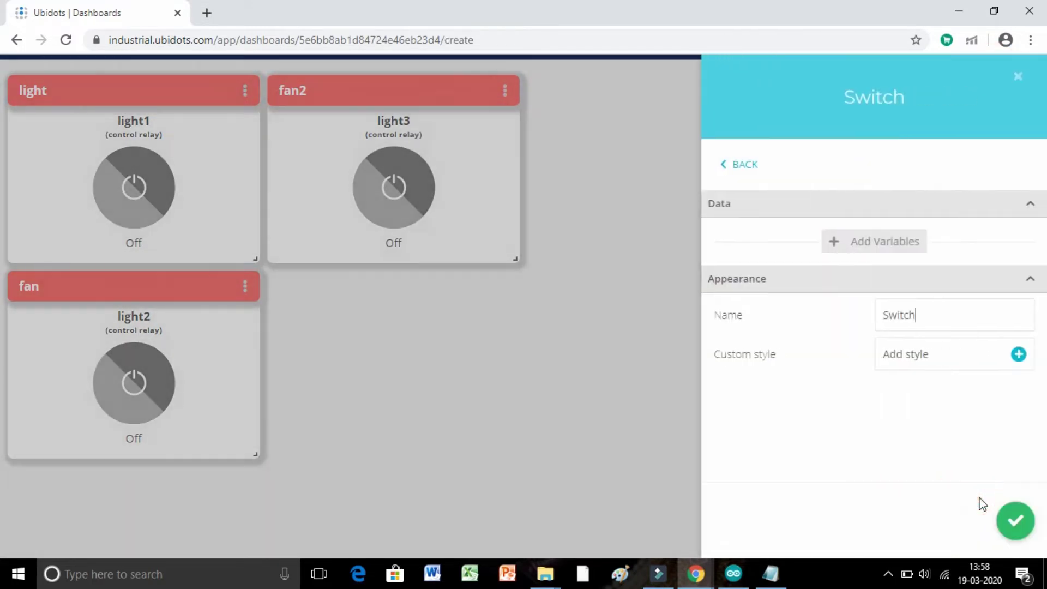
{"action": "left_click", "coordinate": [875, 243]}
{"action": "left_click", "coordinate": [383, 299]}
{"action": "scroll", "coordinate": [394, 425], "scroll_direction": "down", "scroll_amount": 2}
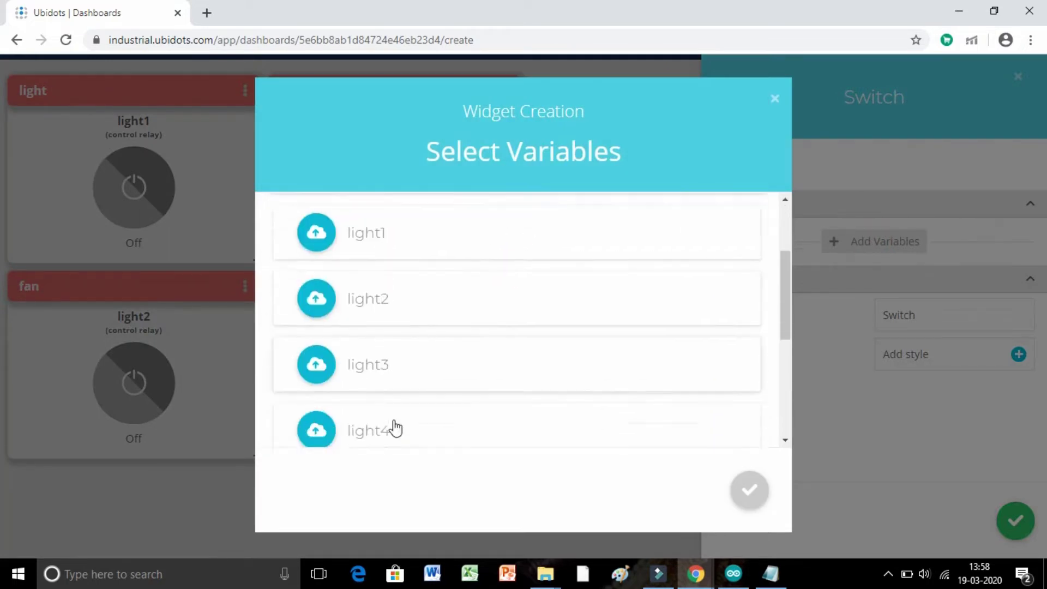
{"action": "left_click", "coordinate": [396, 425]}
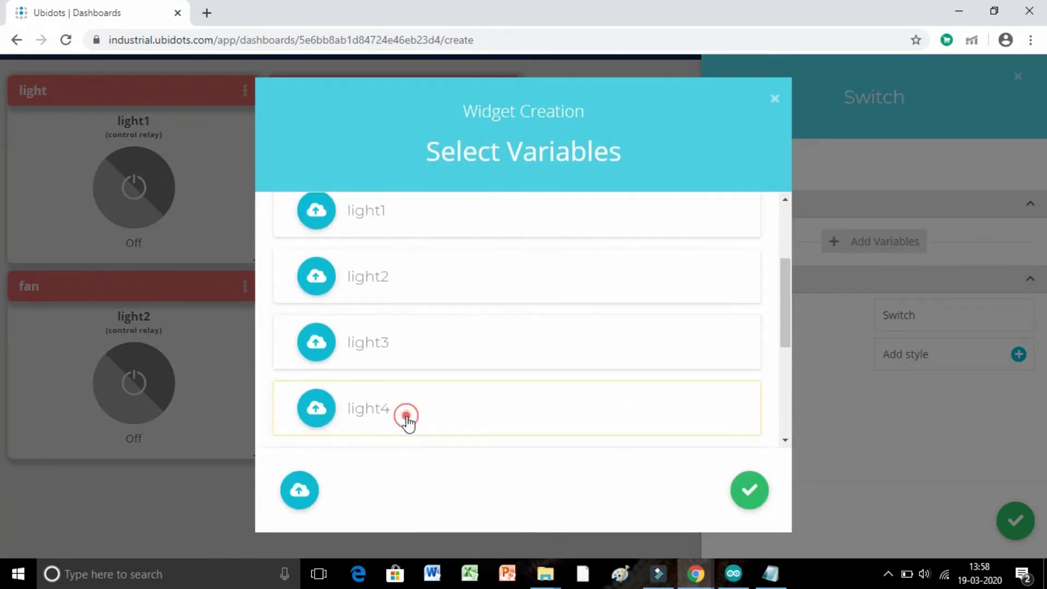
{"action": "left_click", "coordinate": [743, 497]}
Set the light4 switch's minimum value to 6 and maximum value to 7, and name the widget "water pump motor"
{"action": "left_click", "coordinate": [926, 292]}
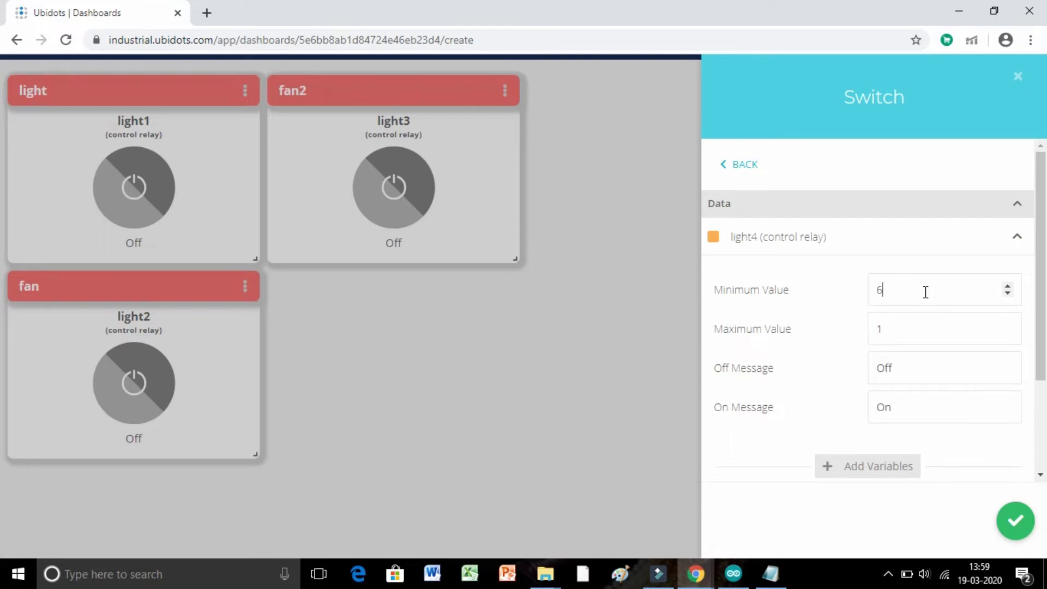
{"action": "left_click", "coordinate": [917, 330]}
{"action": "key", "text": "BackSpace"}
{"action": "type", "text": "7"}
{"action": "scroll", "coordinate": [873, 359], "scroll_direction": "down", "scroll_amount": 3}
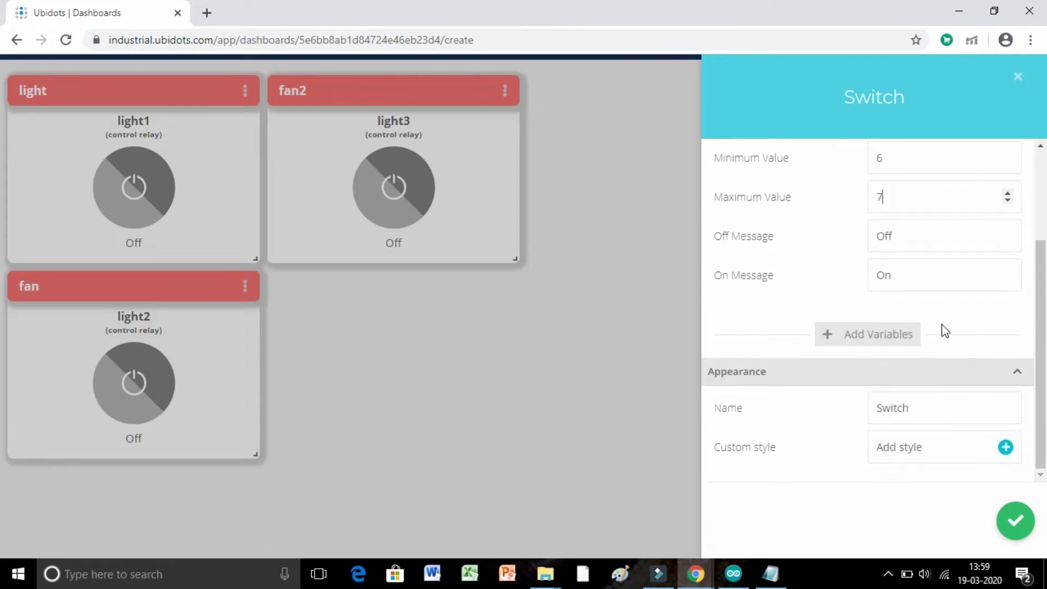
{"action": "left_click", "coordinate": [944, 392]}
{"action": "type", "text": "water pump"}
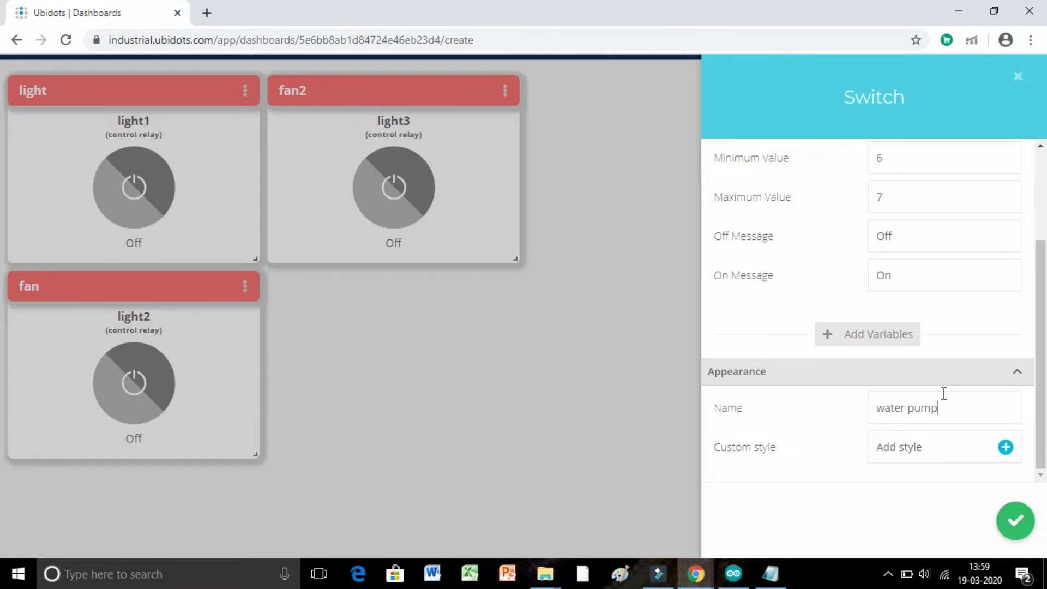
{"action": "type", "text": " motor"}
Replace the water pump motor switch's default custom style with the copied JSON style code, save it, and place the widget below fan2
{"action": "left_click", "coordinate": [931, 445]}
{"action": "left_click_drag", "start_coordinate": [305, 384], "coordinate": [266, 242]}
{"action": "key", "text": "BackSpace"}
{"action": "right_click", "coordinate": [266, 244]}
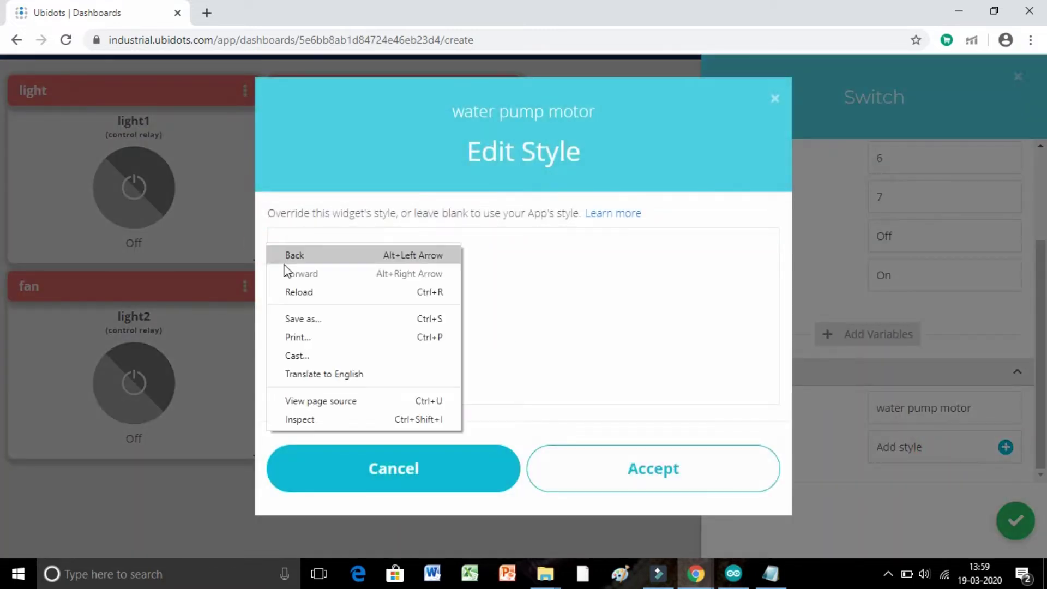
{"action": "left_click", "coordinate": [533, 325]}
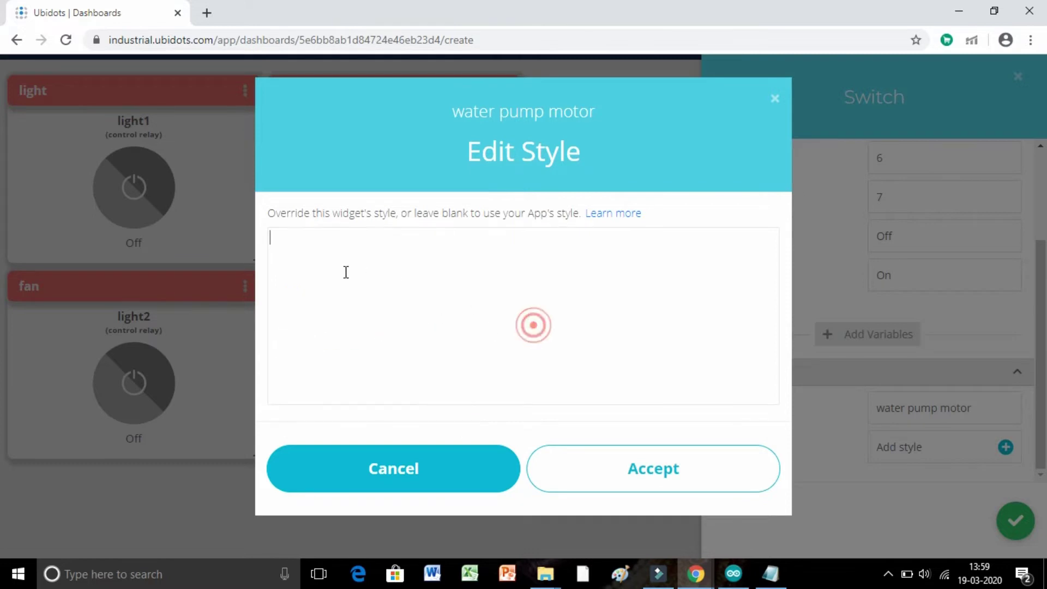
{"action": "right_click", "coordinate": [289, 245]}
{"action": "left_click", "coordinate": [346, 342]}
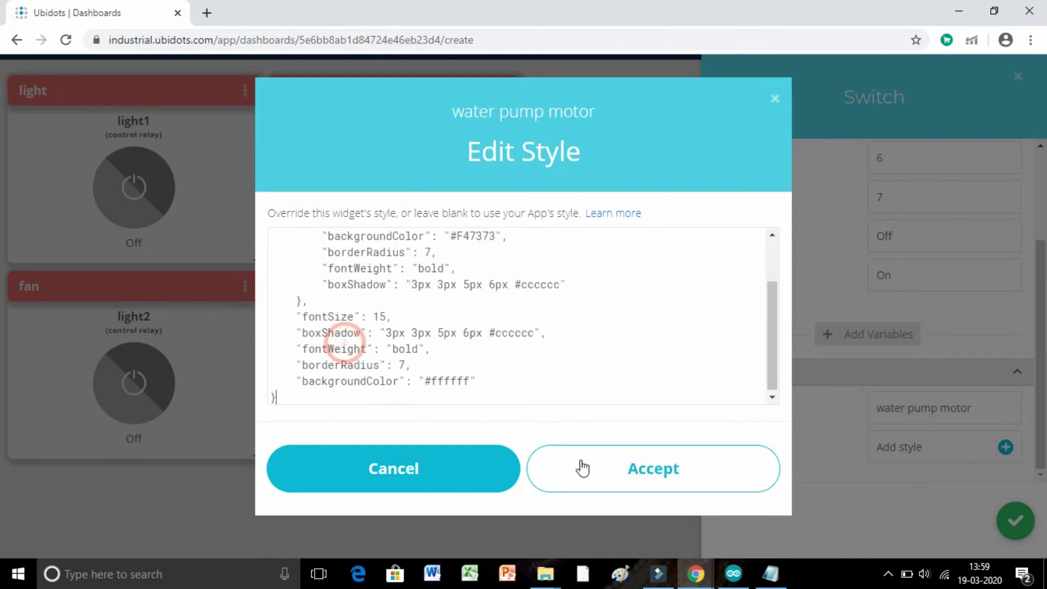
{"action": "left_click", "coordinate": [609, 488]}
{"action": "left_click", "coordinate": [1029, 527]}
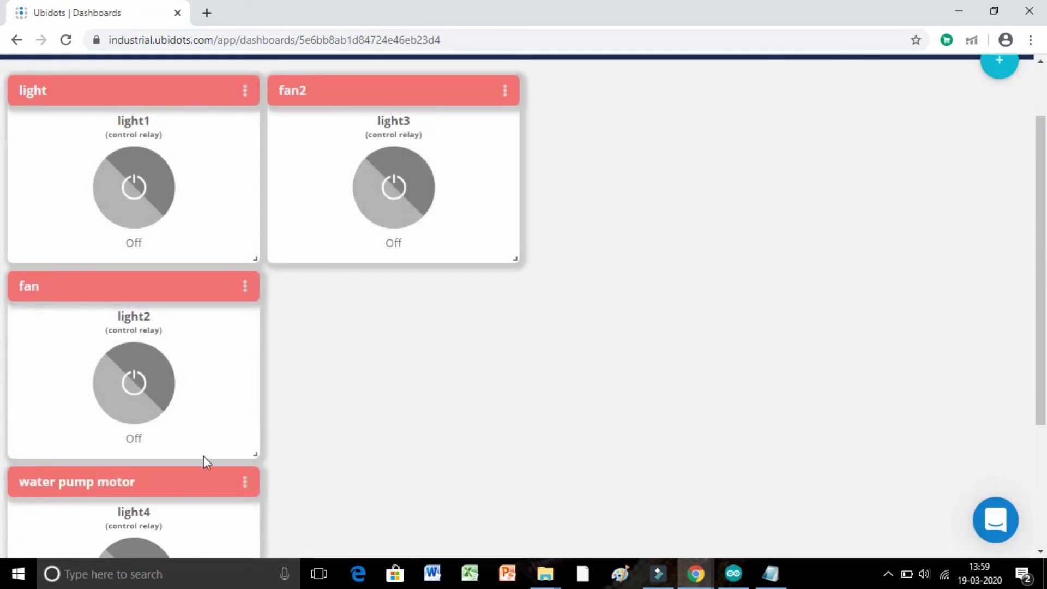
{"action": "left_click_drag", "start_coordinate": [200, 495], "coordinate": [458, 303]}
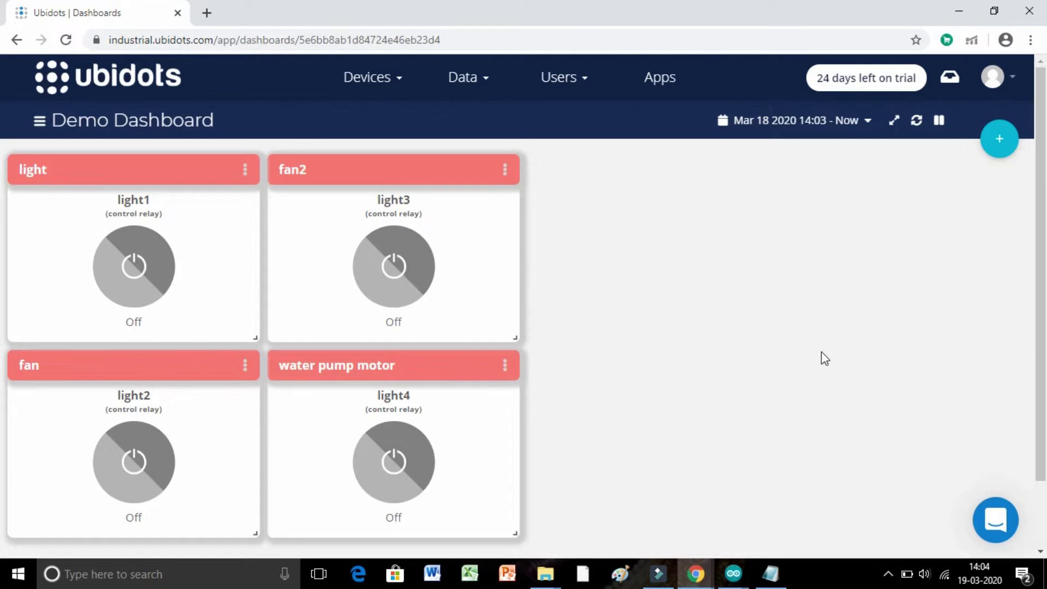
Open the ecfabcc5a266 device from the device list and examine its variables
{"action": "left_click", "coordinate": [1001, 139]}
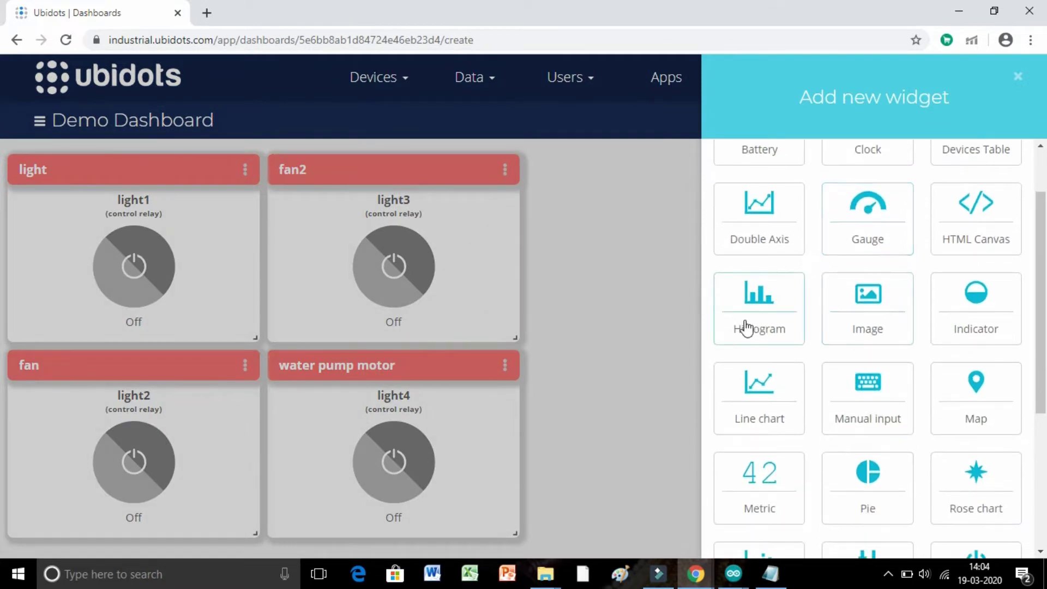
{"action": "left_click", "coordinate": [646, 314]}
{"action": "left_click", "coordinate": [371, 86]}
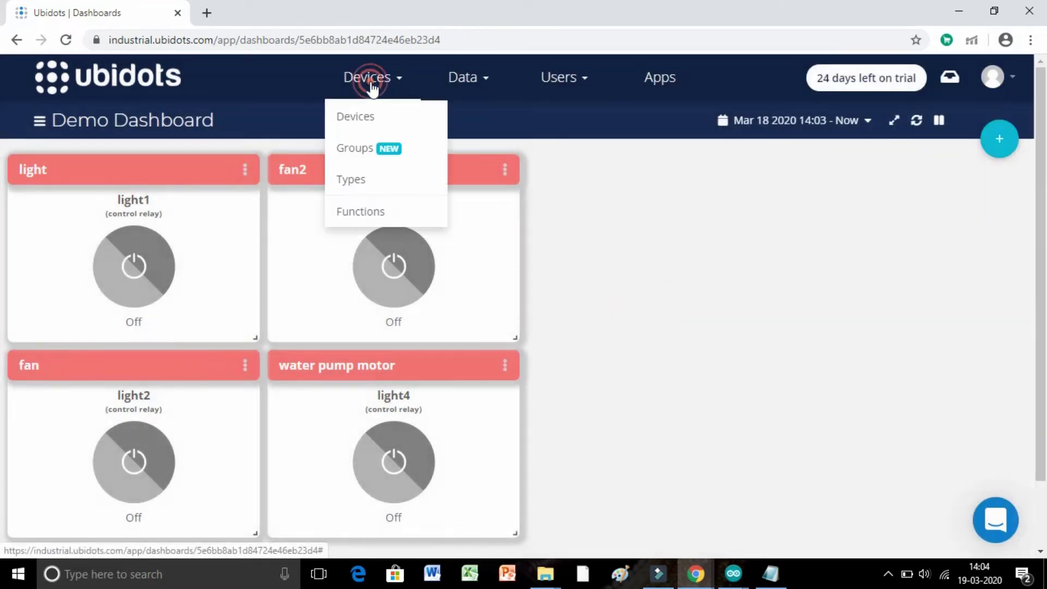
{"action": "left_click", "coordinate": [381, 116]}
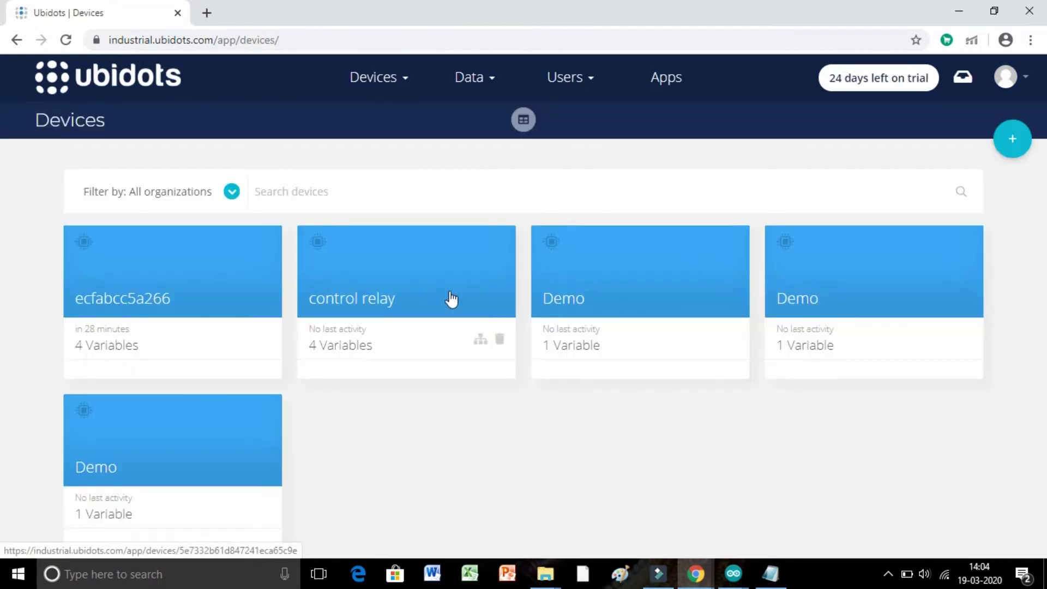
{"action": "double_click", "coordinate": [207, 299]}
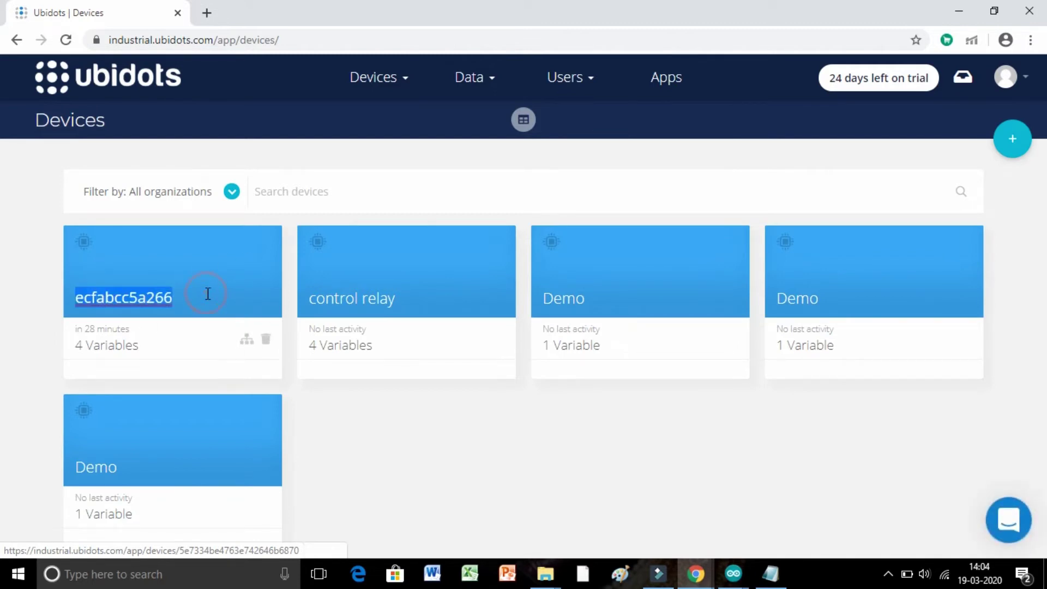
{"action": "left_click", "coordinate": [219, 266]}
{"action": "scroll", "coordinate": [372, 332], "scroll_direction": "down", "scroll_amount": 1}
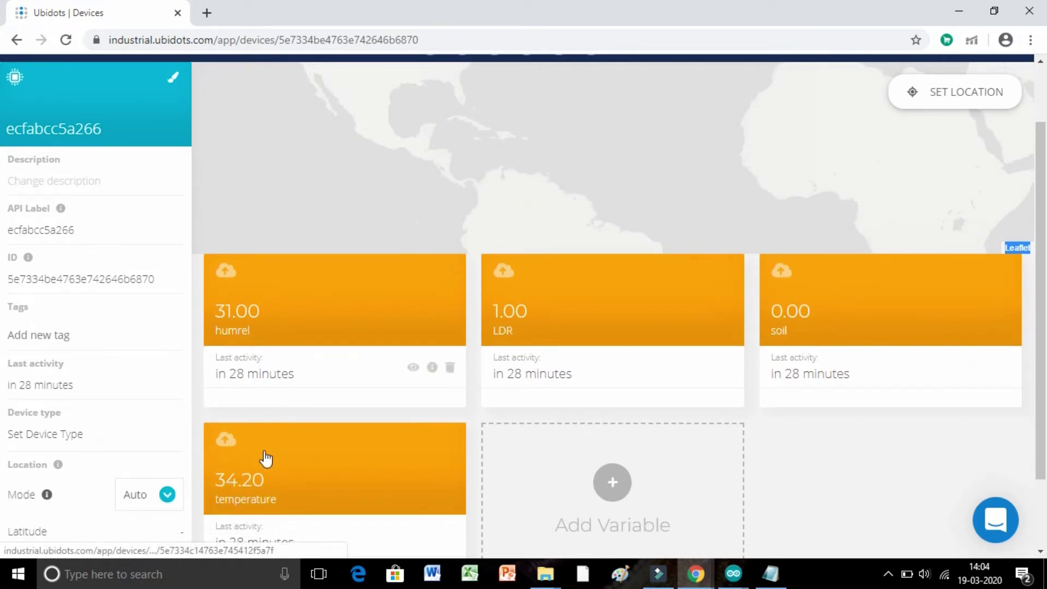
{"action": "scroll", "coordinate": [208, 332], "scroll_direction": "up", "scroll_amount": 1}
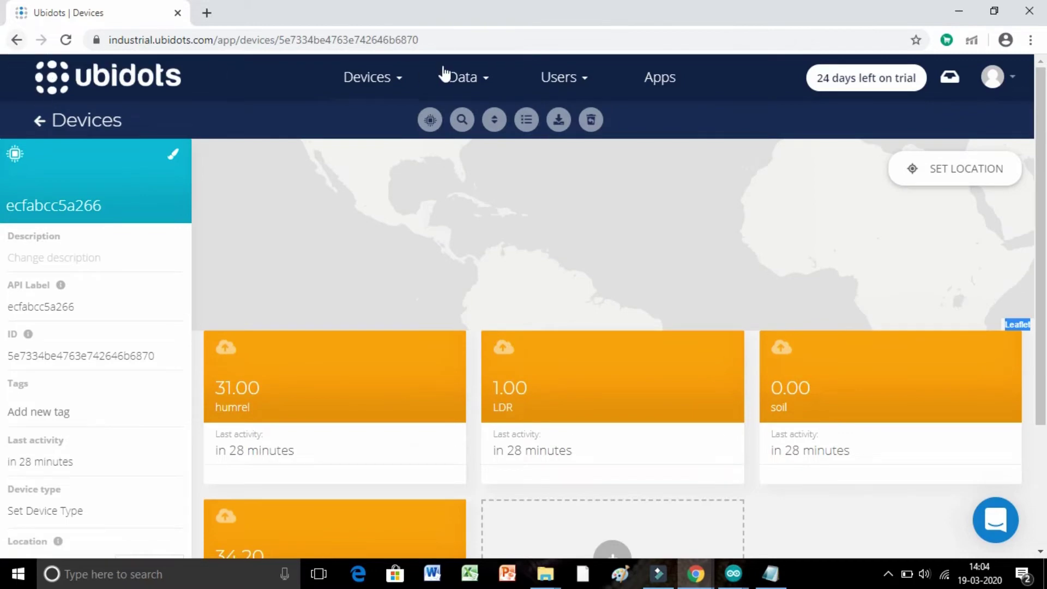
Return to the Demo Dashboard and start a new Thermometer widget
{"action": "left_click", "coordinate": [461, 77]}
{"action": "left_click", "coordinate": [476, 125]}
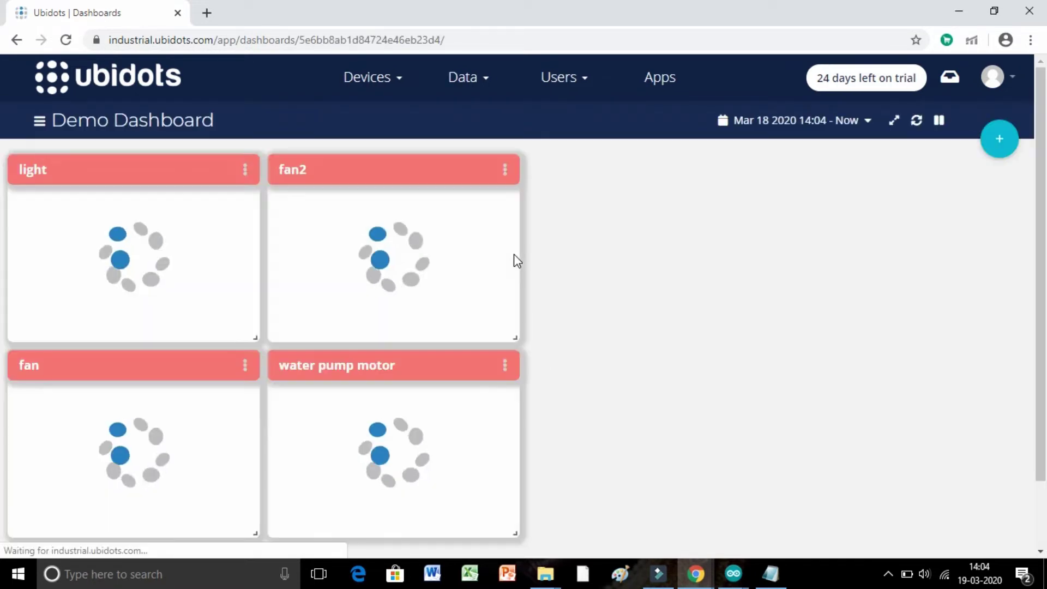
{"action": "left_click", "coordinate": [1004, 155]}
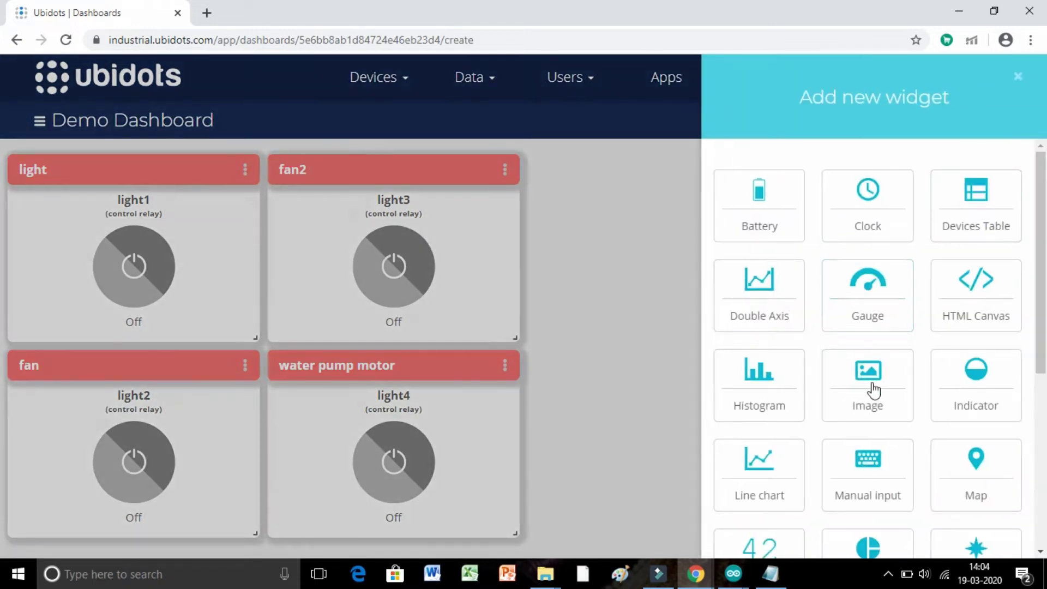
{"action": "scroll", "coordinate": [868, 388], "scroll_direction": "down", "scroll_amount": 4}
{"action": "scroll", "coordinate": [884, 398], "scroll_direction": "down", "scroll_amount": 2}
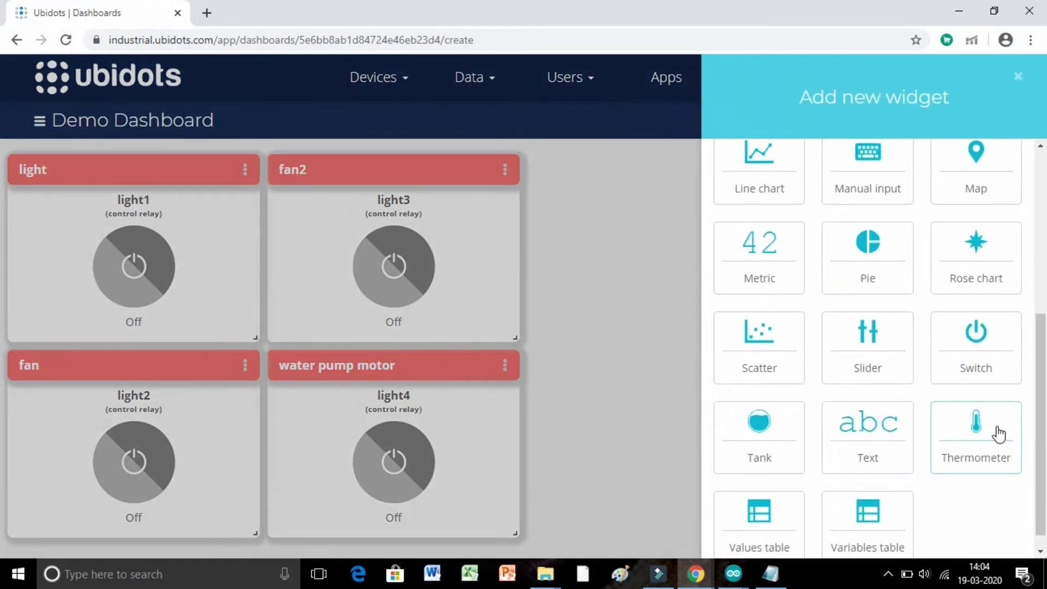
{"action": "left_click", "coordinate": [999, 434]}
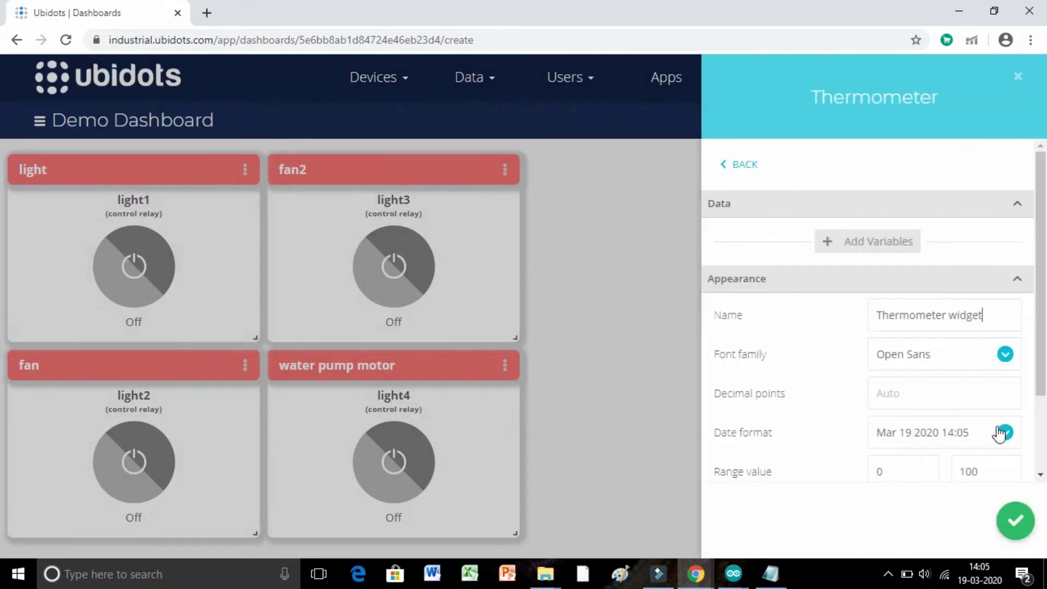
Link the Thermometer widget to the temperature variable of the ecfabcc5a266 device
{"action": "left_click", "coordinate": [850, 242]}
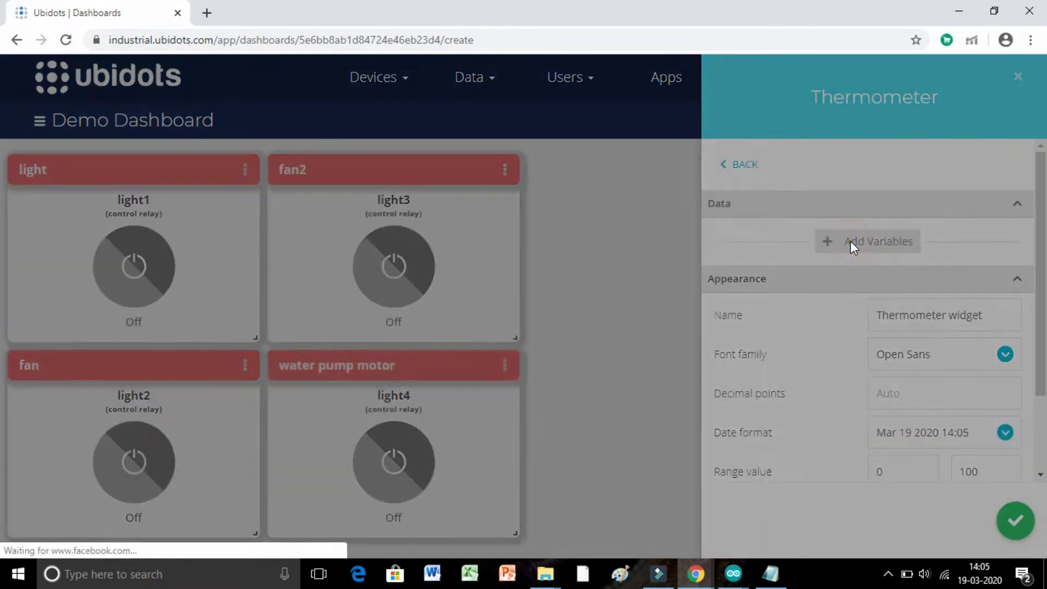
{"action": "scroll", "coordinate": [524, 372], "scroll_direction": "down", "scroll_amount": 3}
{"action": "left_click", "coordinate": [506, 360]}
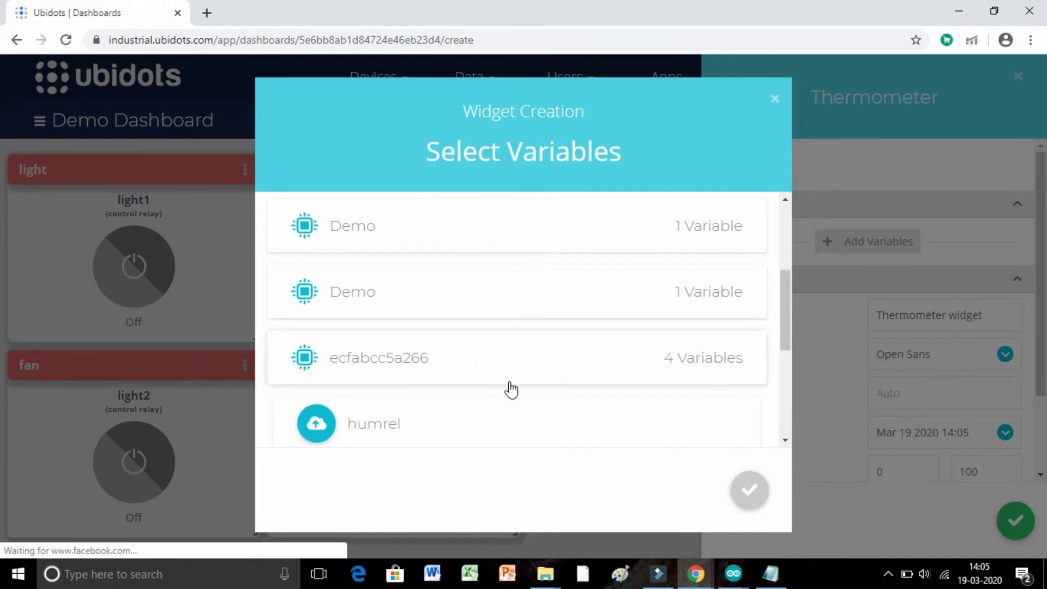
{"action": "scroll", "coordinate": [507, 393], "scroll_direction": "down", "scroll_amount": 4}
{"action": "left_click", "coordinate": [446, 412]}
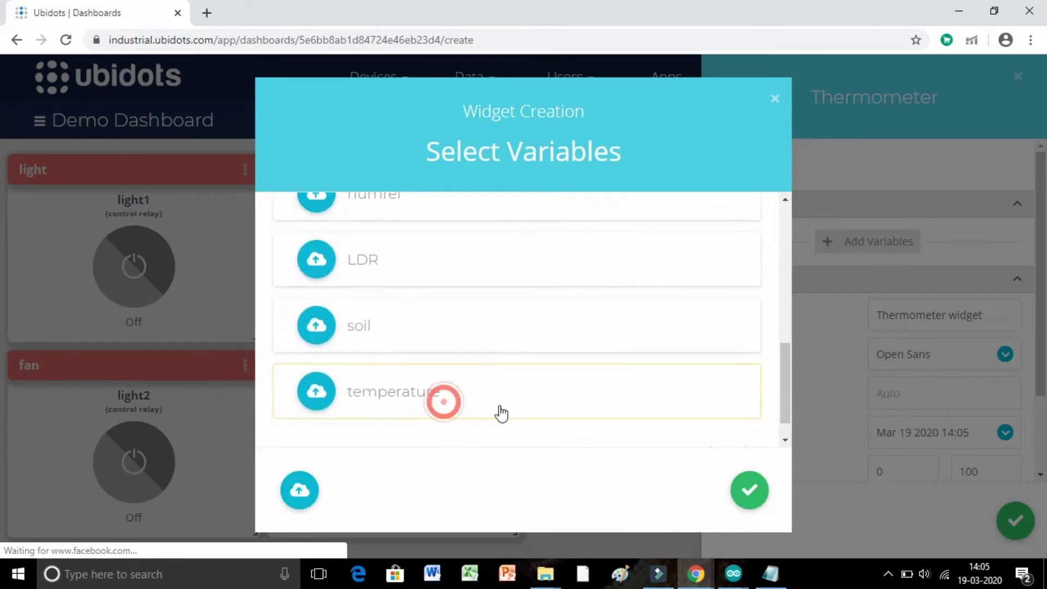
{"action": "left_click", "coordinate": [750, 489]}
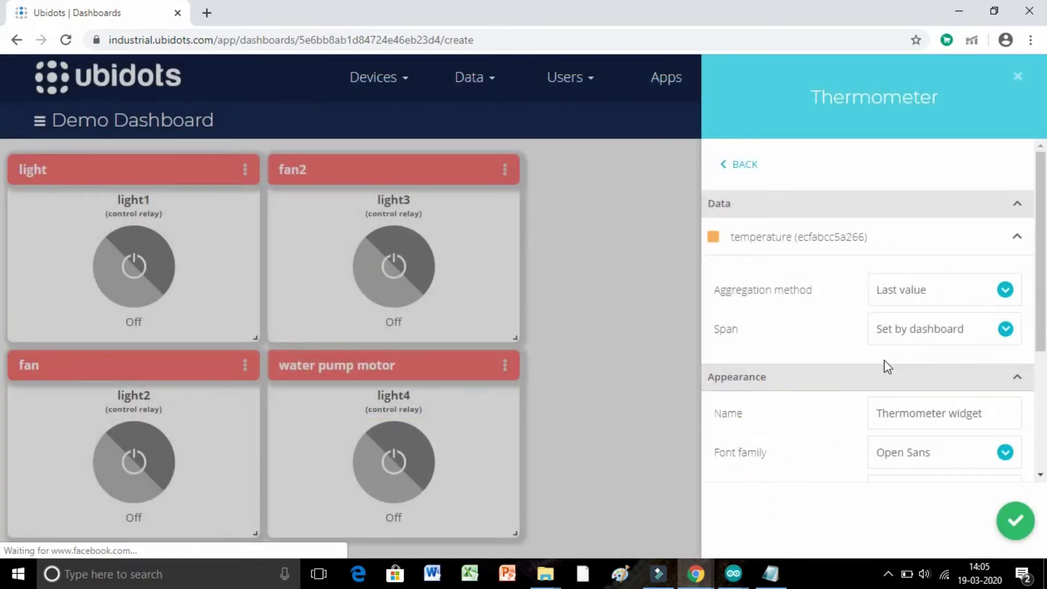
Set the thermometer's maximum range value to 120 and replace its default custom style with the copied JSON style code
{"action": "scroll", "coordinate": [886, 358], "scroll_direction": "down", "scroll_amount": 4}
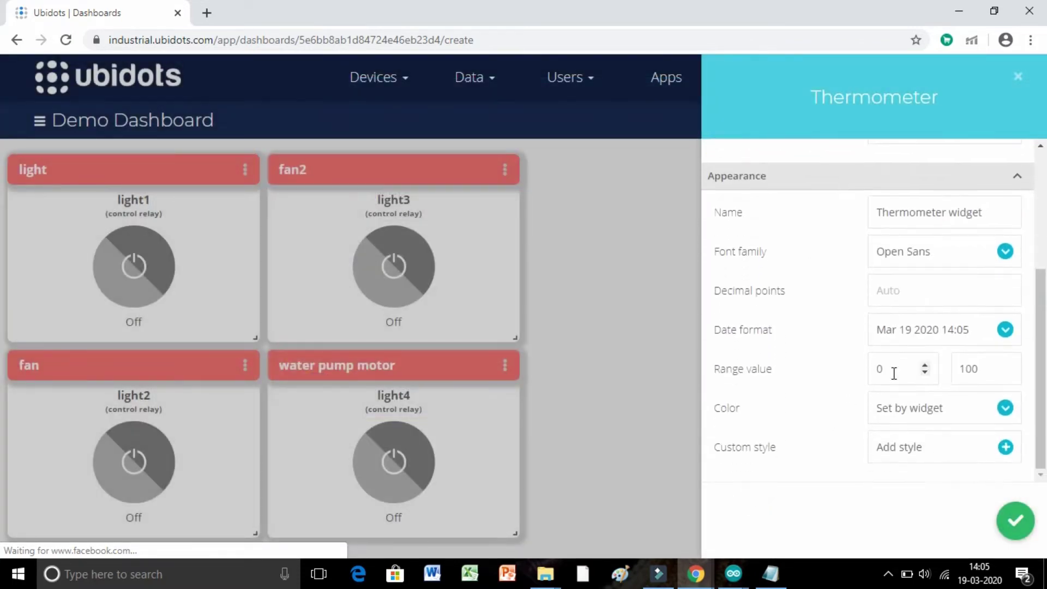
{"action": "left_click", "coordinate": [984, 371]}
{"action": "left_click", "coordinate": [911, 453]}
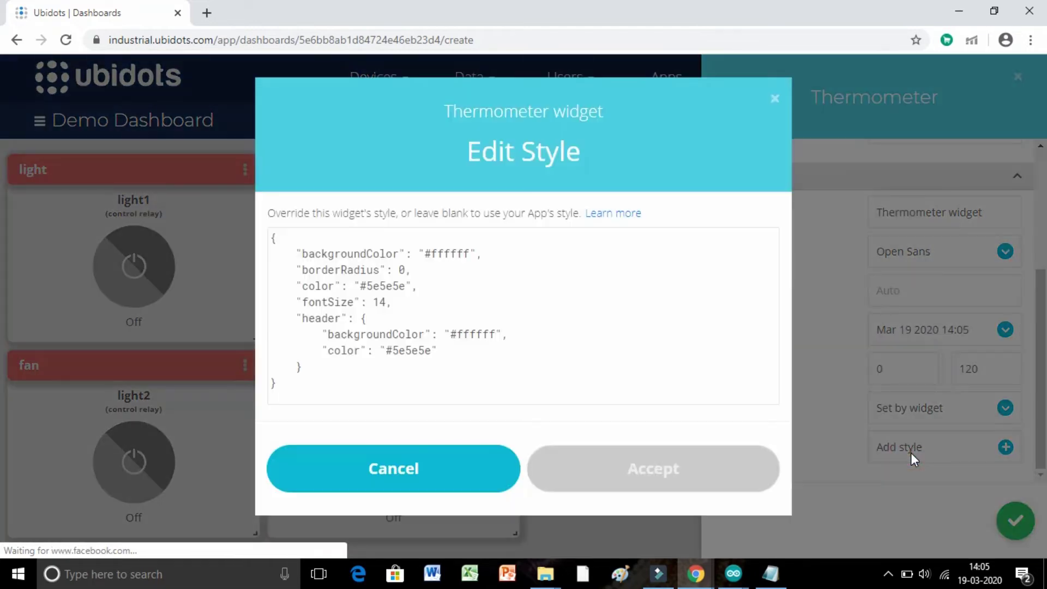
{"action": "left_click_drag", "start_coordinate": [281, 385], "coordinate": [259, 236]}
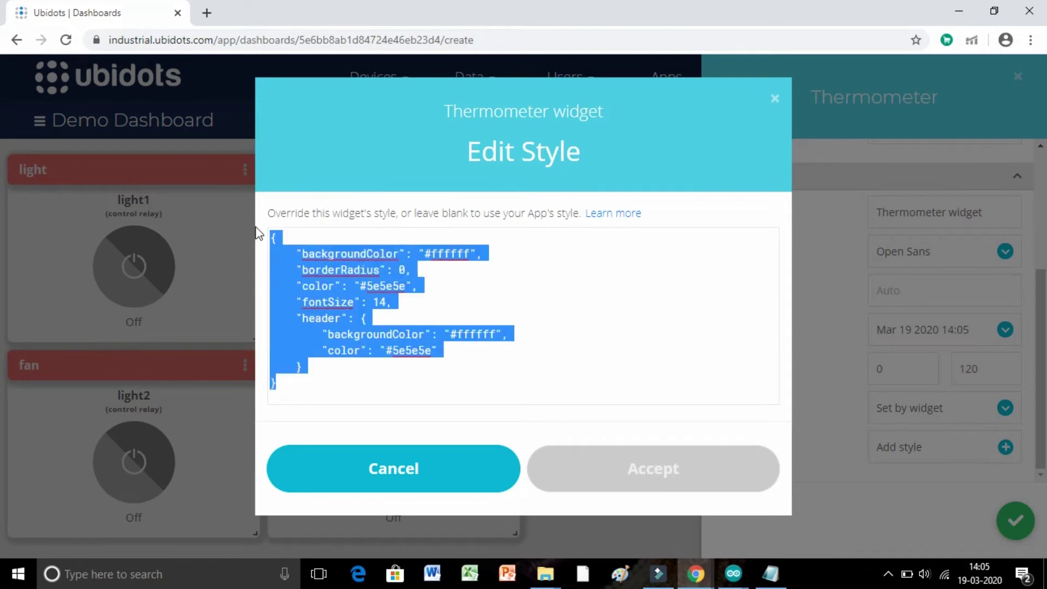
{"action": "key", "text": "BackSpace"}
{"action": "right_click", "coordinate": [270, 229]}
{"action": "left_click", "coordinate": [327, 327]}
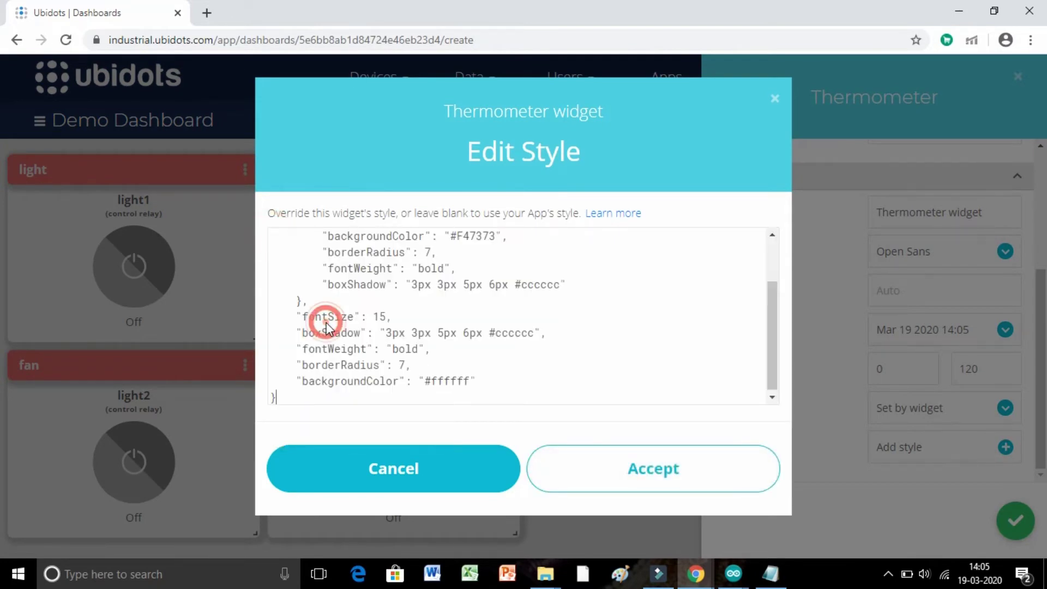
{"action": "left_click", "coordinate": [613, 480]}
Save the Thermometer widget and place it beside fan2 in the dashboard's first row
{"action": "left_click", "coordinate": [1017, 521]}
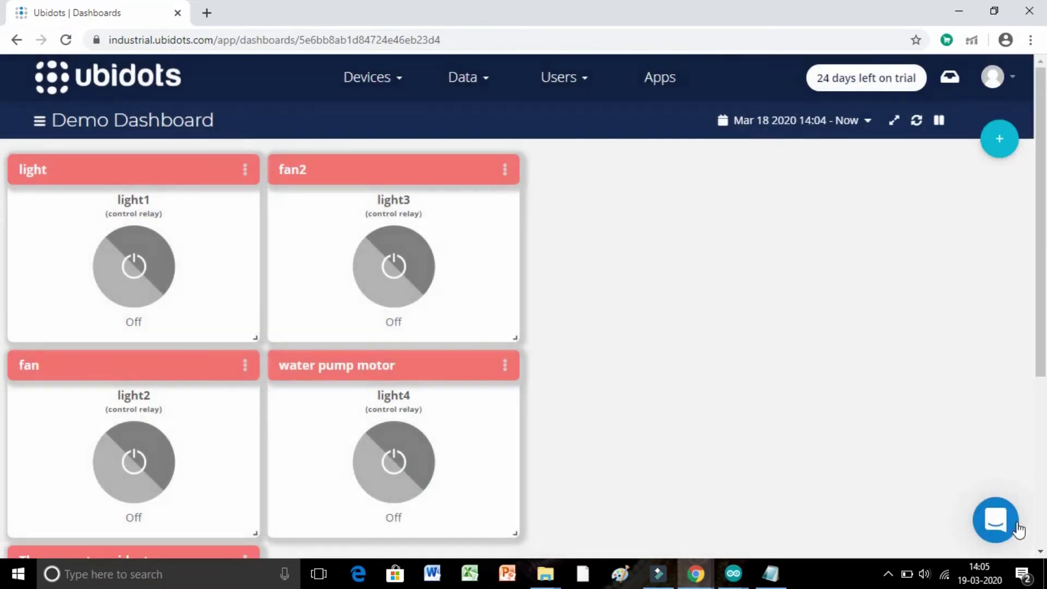
{"action": "scroll", "coordinate": [625, 461], "scroll_direction": "down", "scroll_amount": 5}
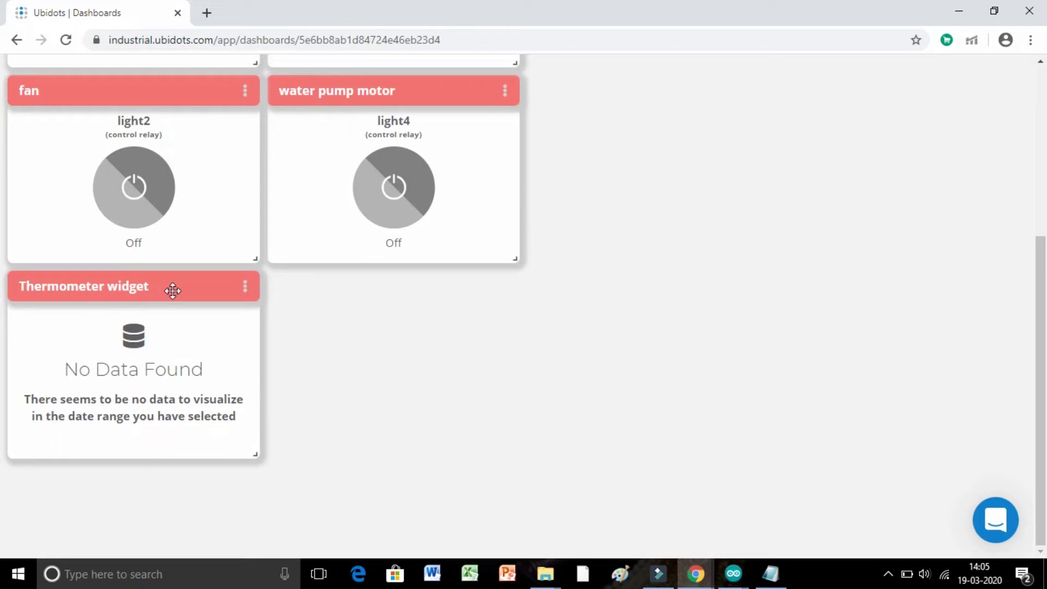
{"action": "left_click_drag", "start_coordinate": [173, 290], "coordinate": [680, 100]}
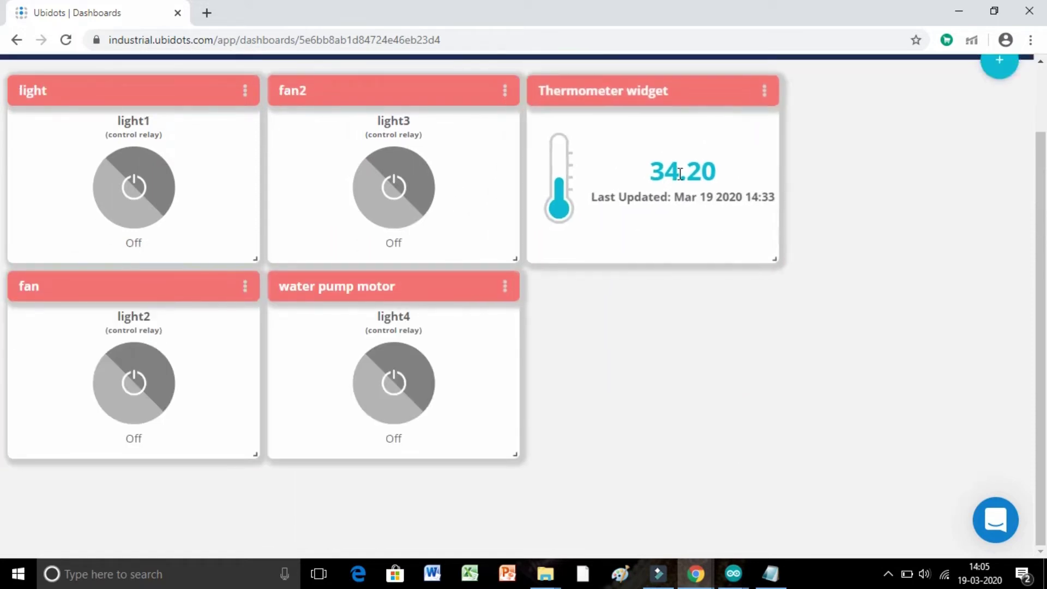